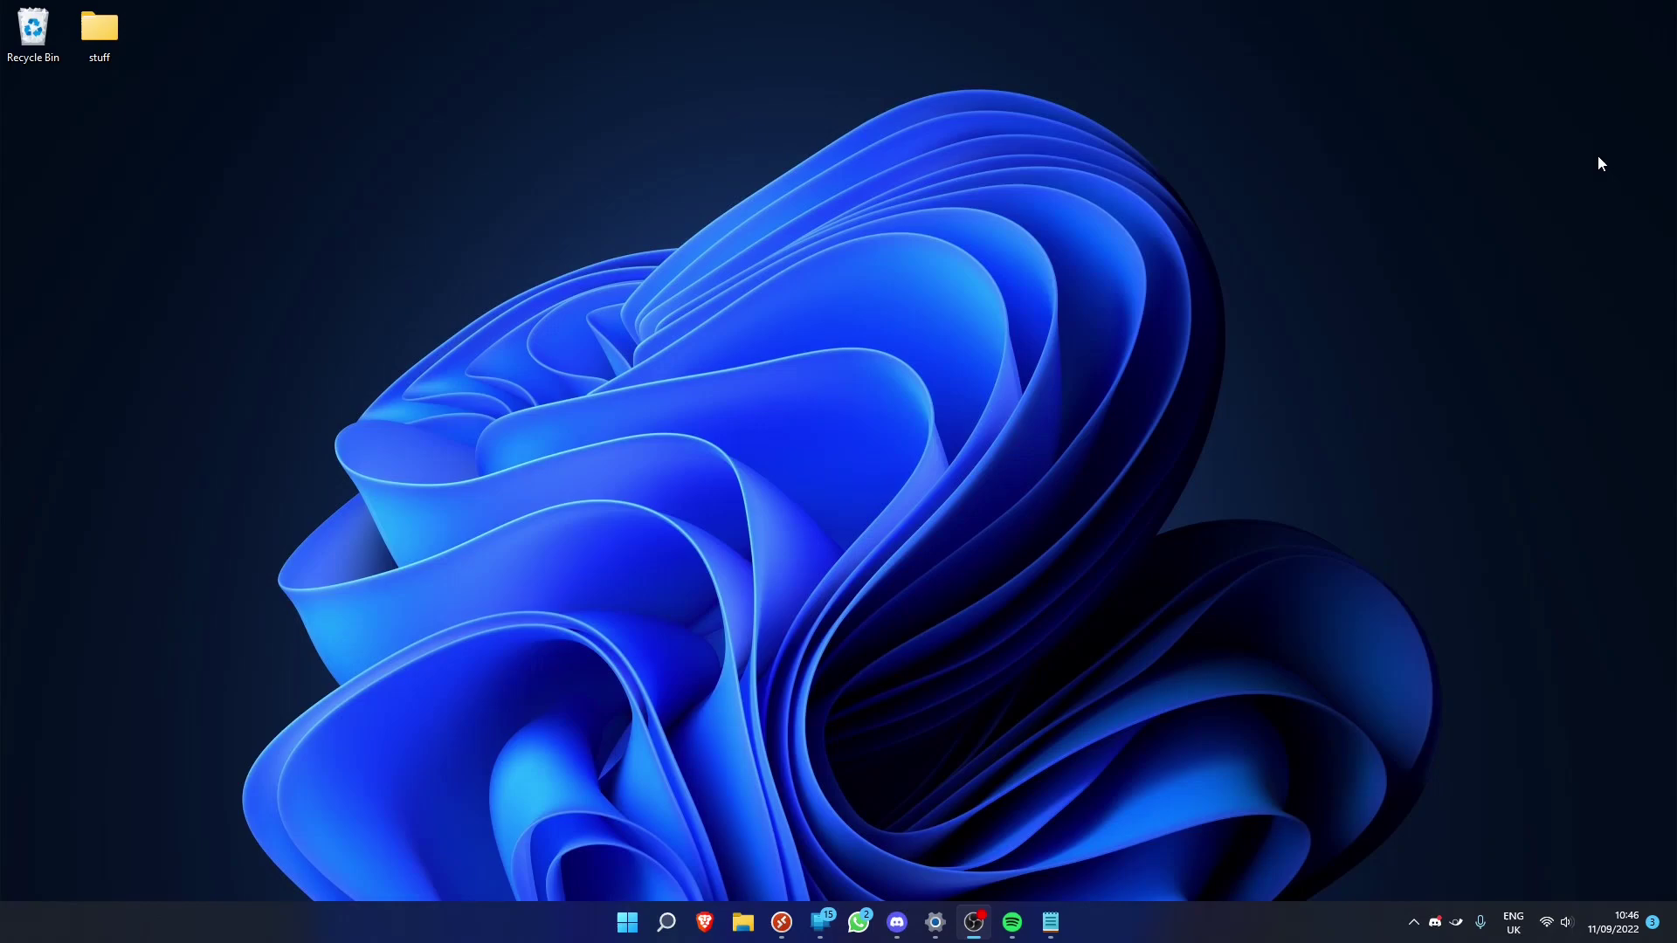
- Search Windows for 'blue' and launch the BlueStacks 5 best match
key("super")
key("super+s")
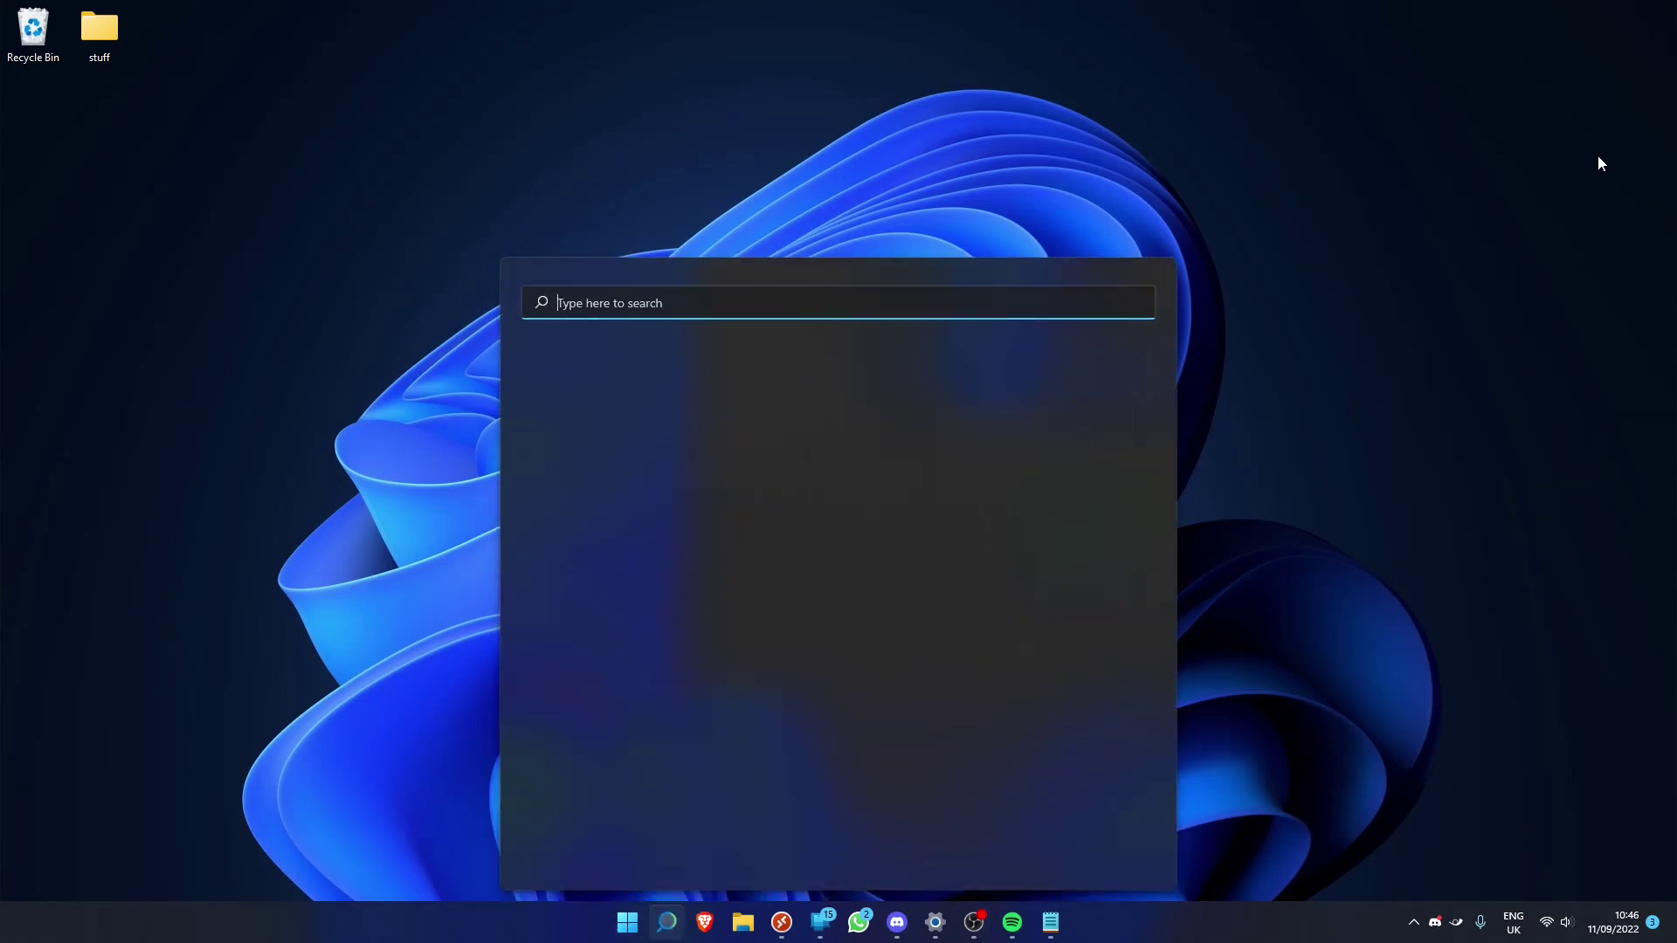
type("blue")
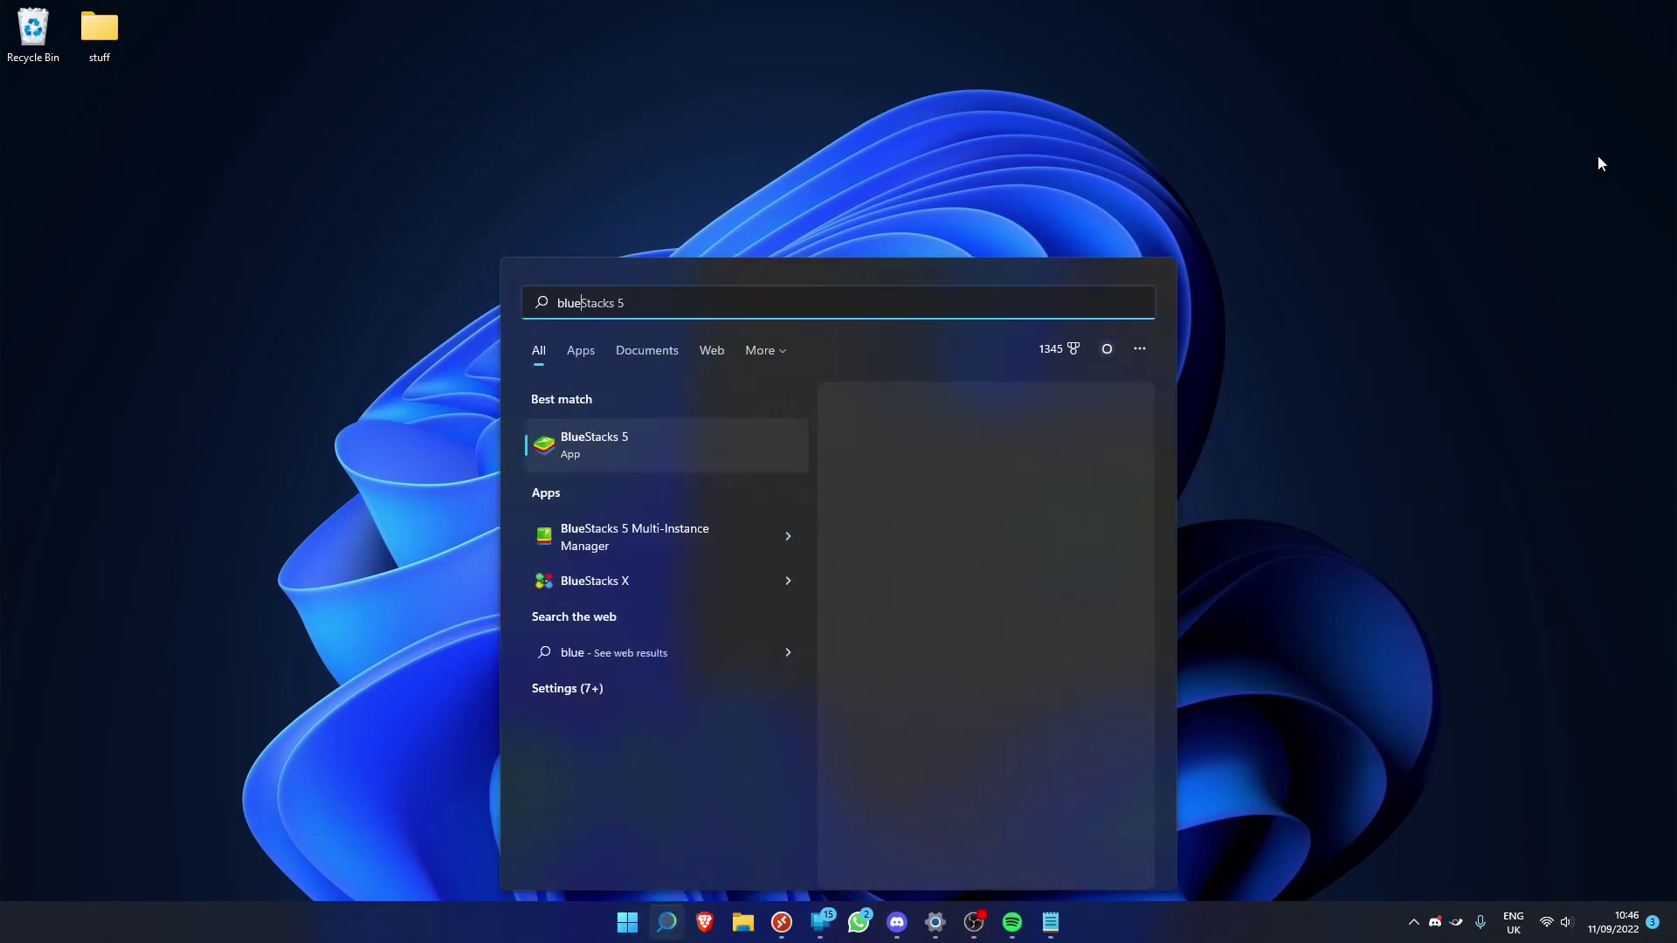
key("Return")
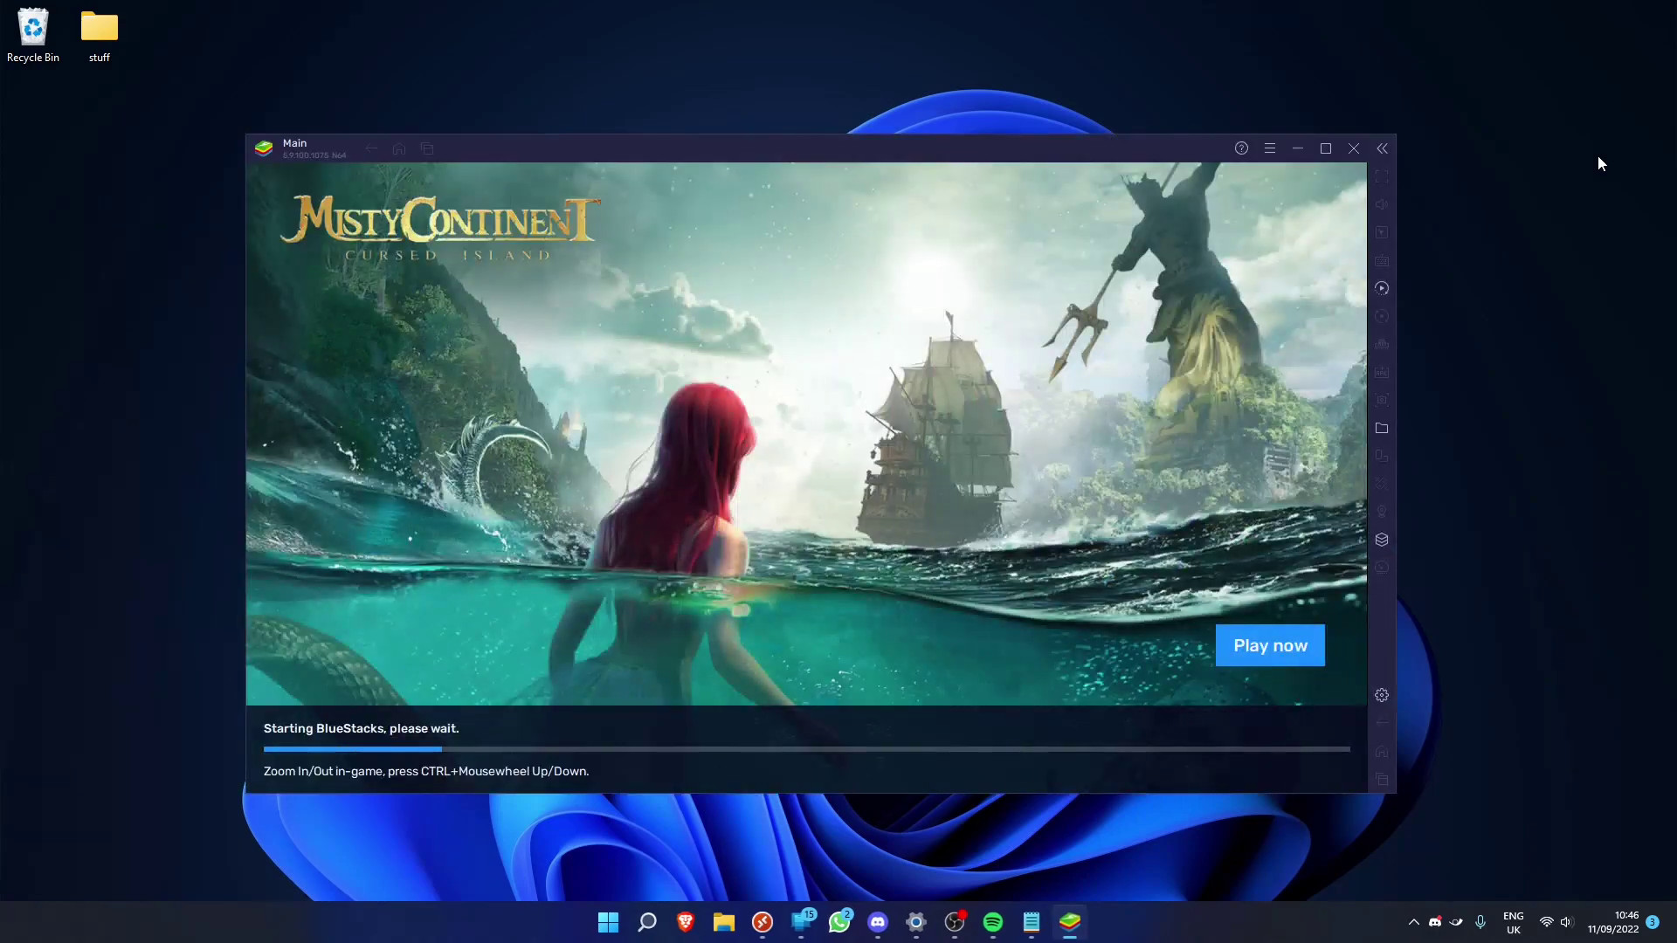
left_click(1382, 696)
left_click(508, 335)
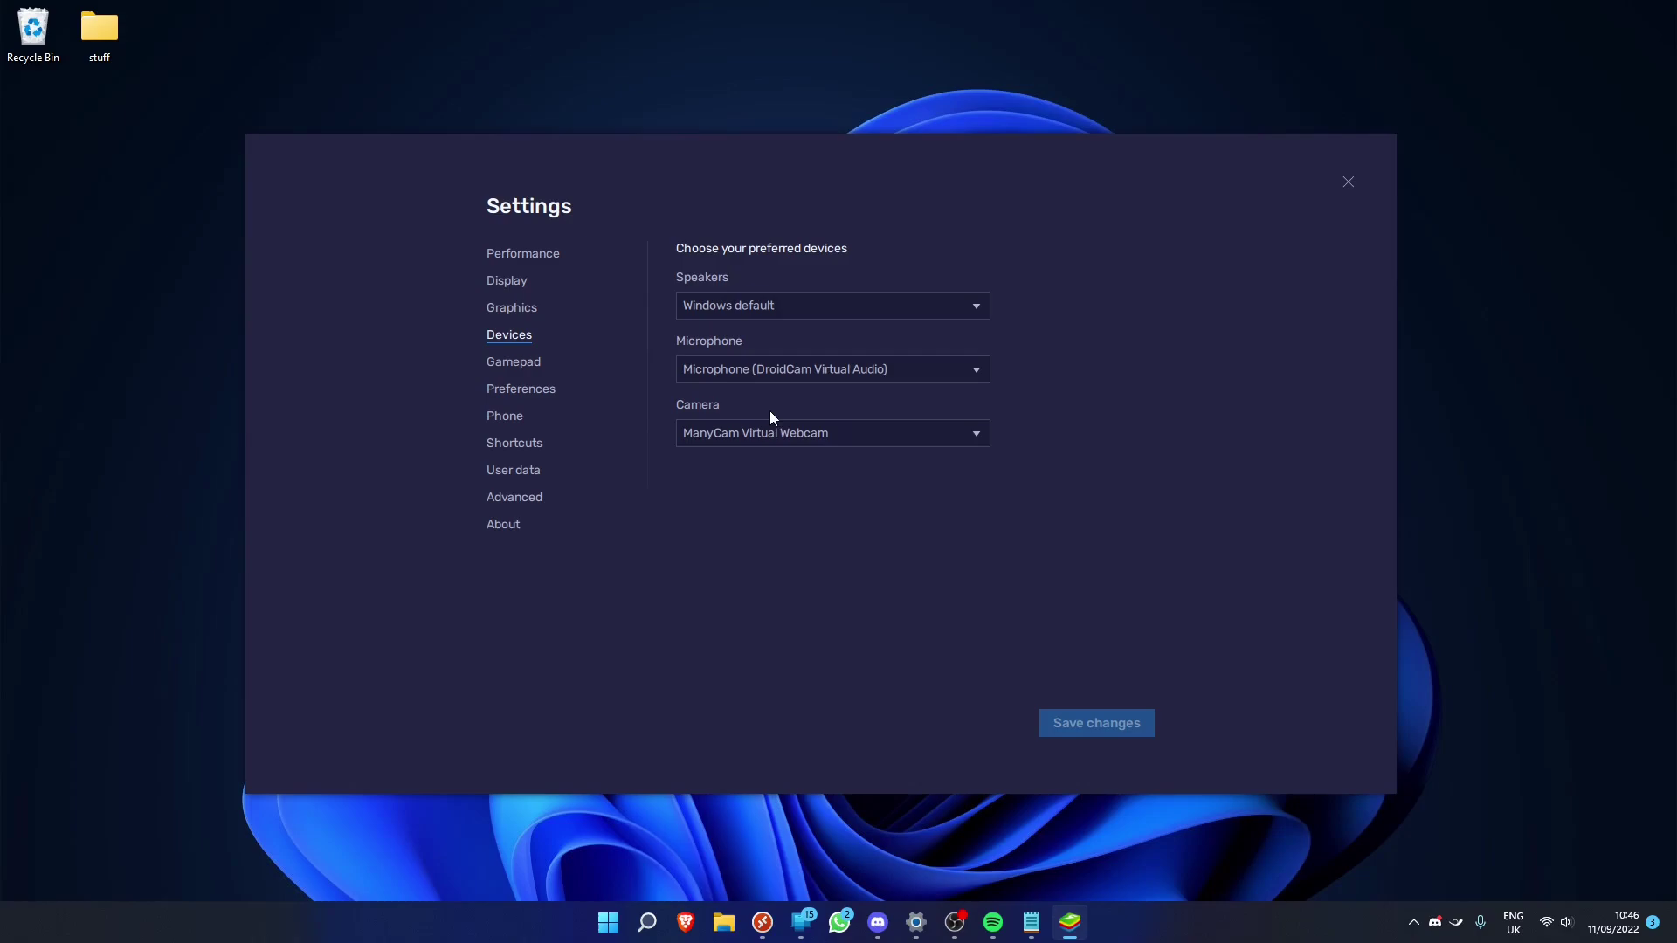
left_click(769, 433)
left_click(853, 577)
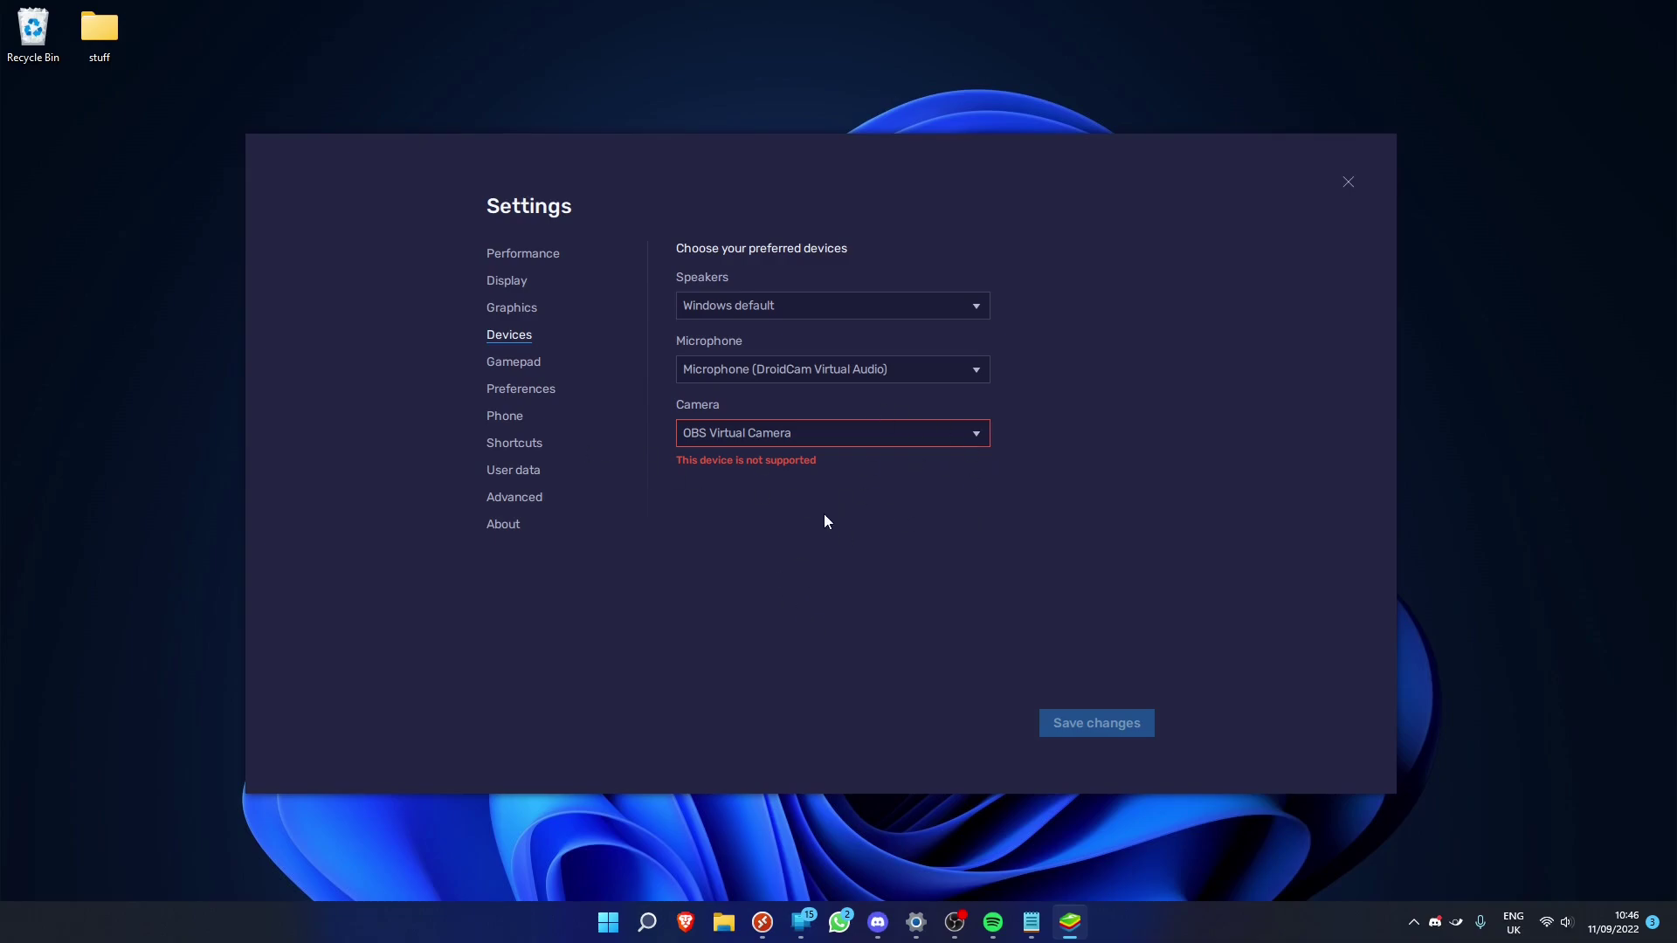
left_click(742, 441)
scroll(730, 501, "up", 1)
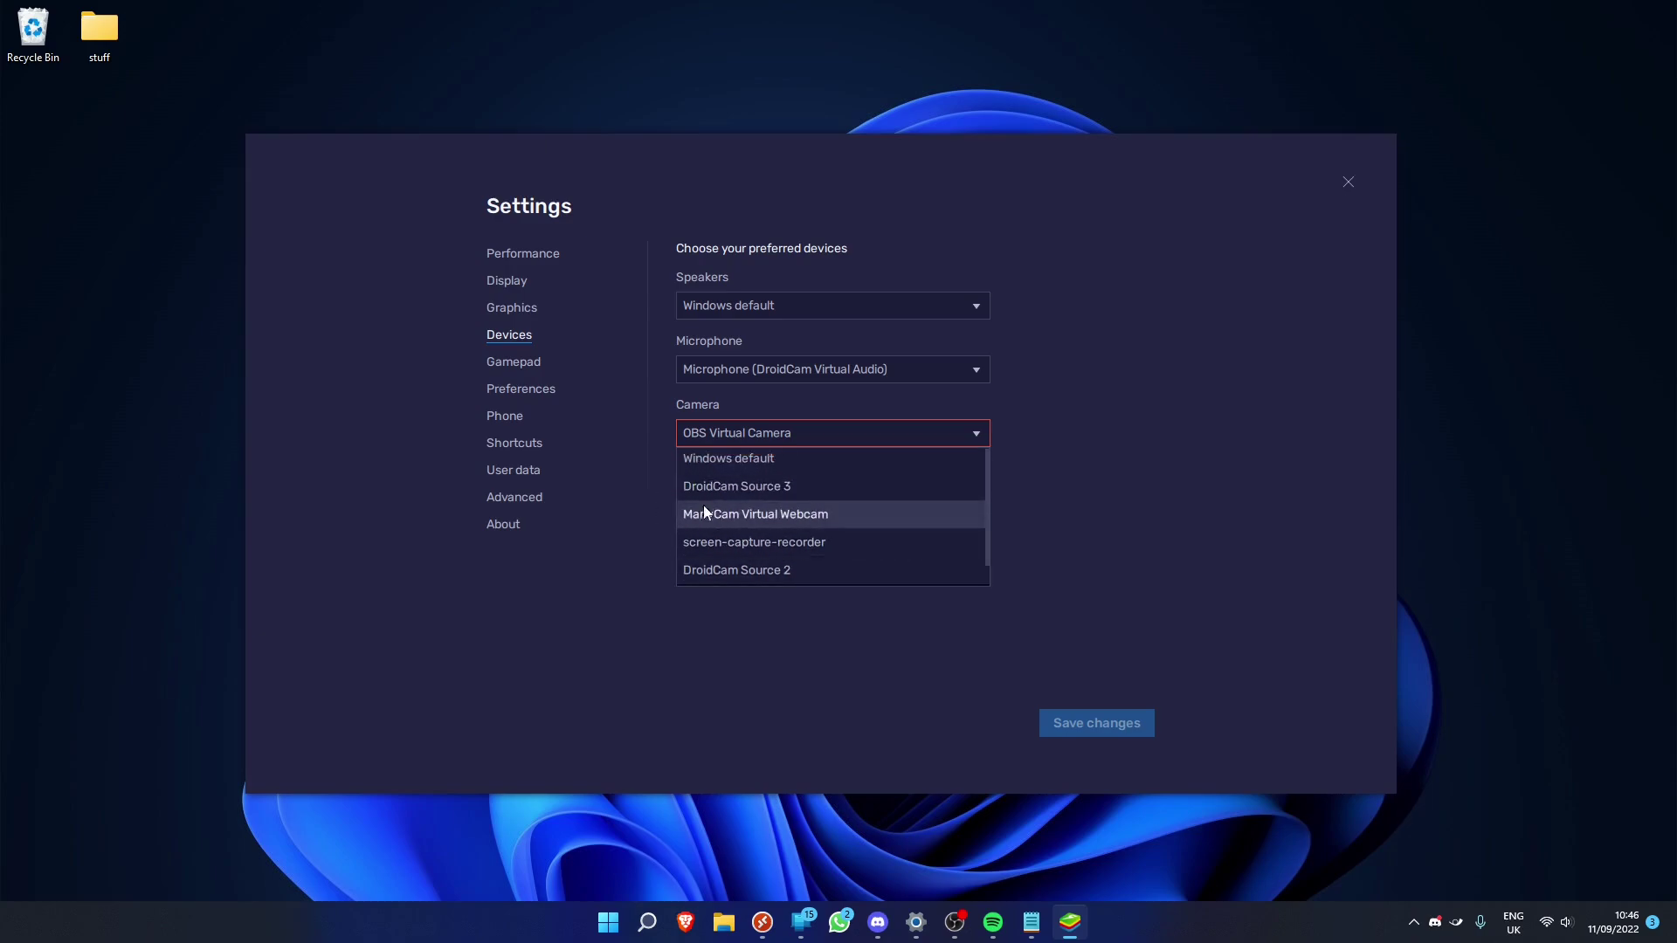
left_click(808, 539)
left_click(751, 434)
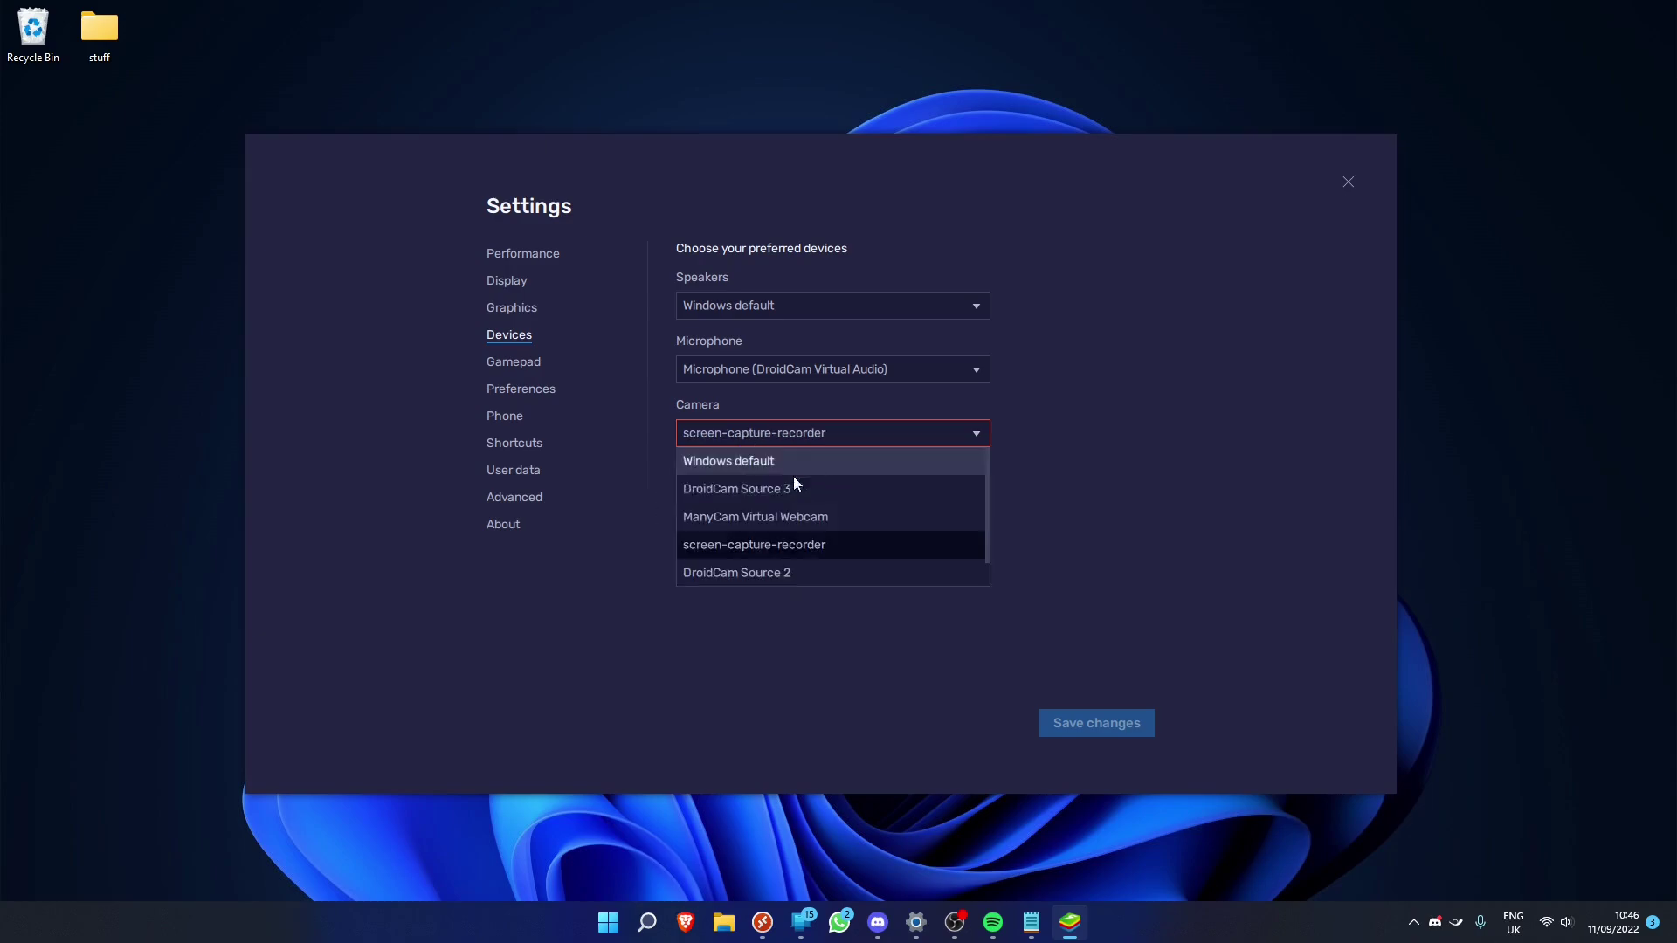
left_click(746, 513)
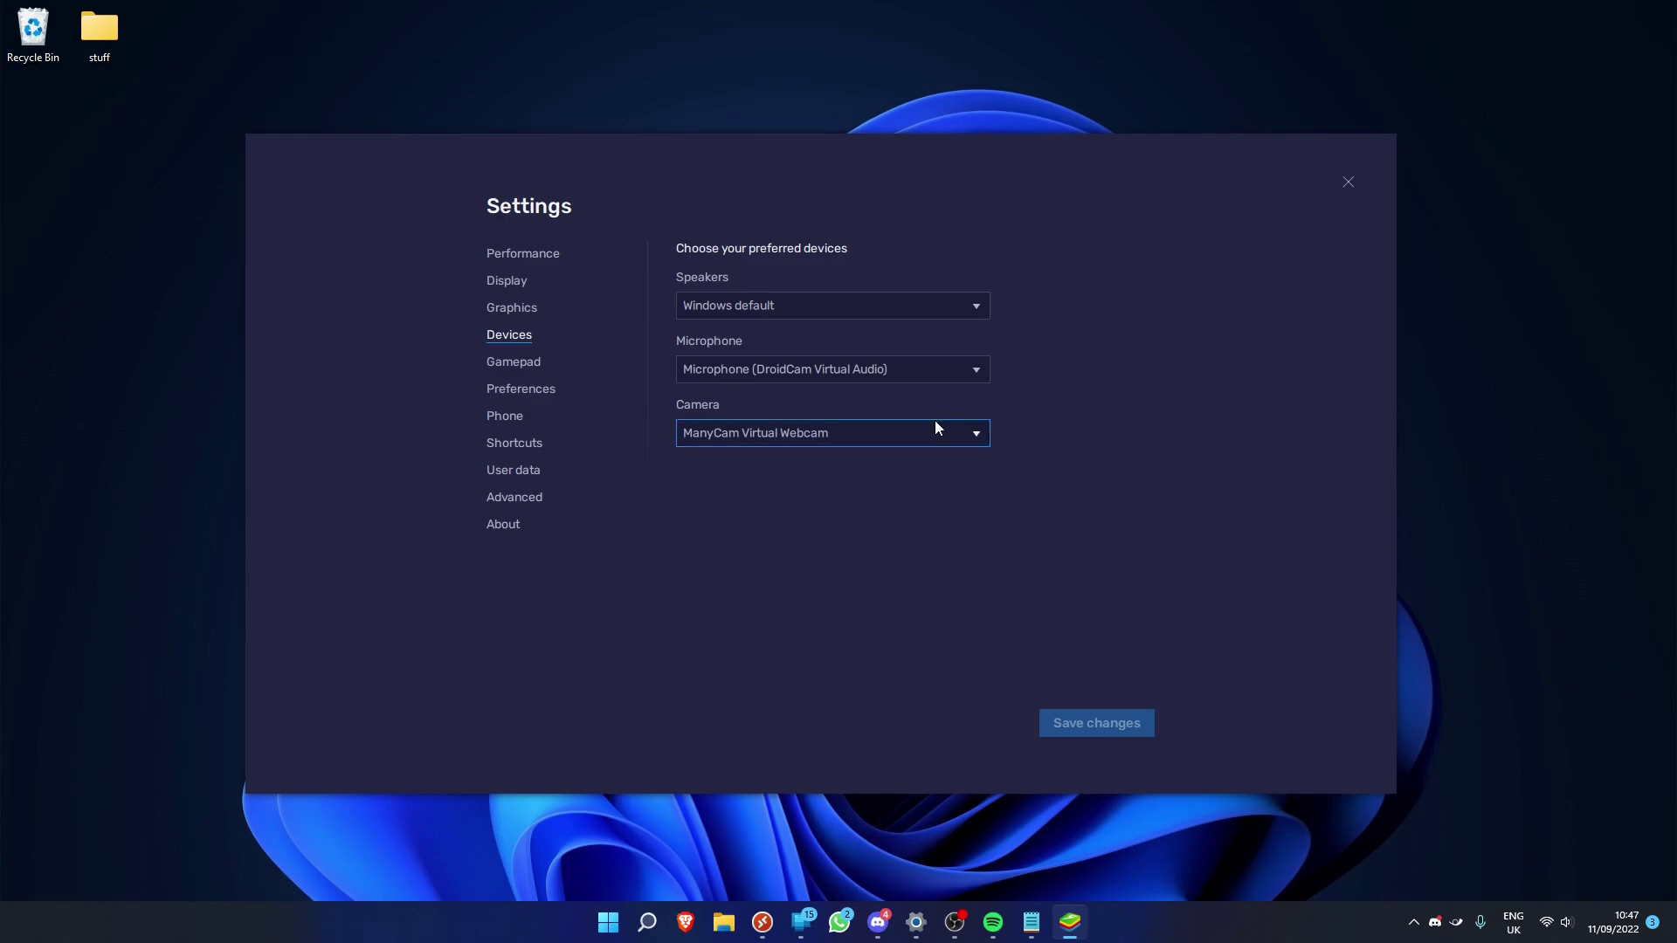
left_click(1350, 183)
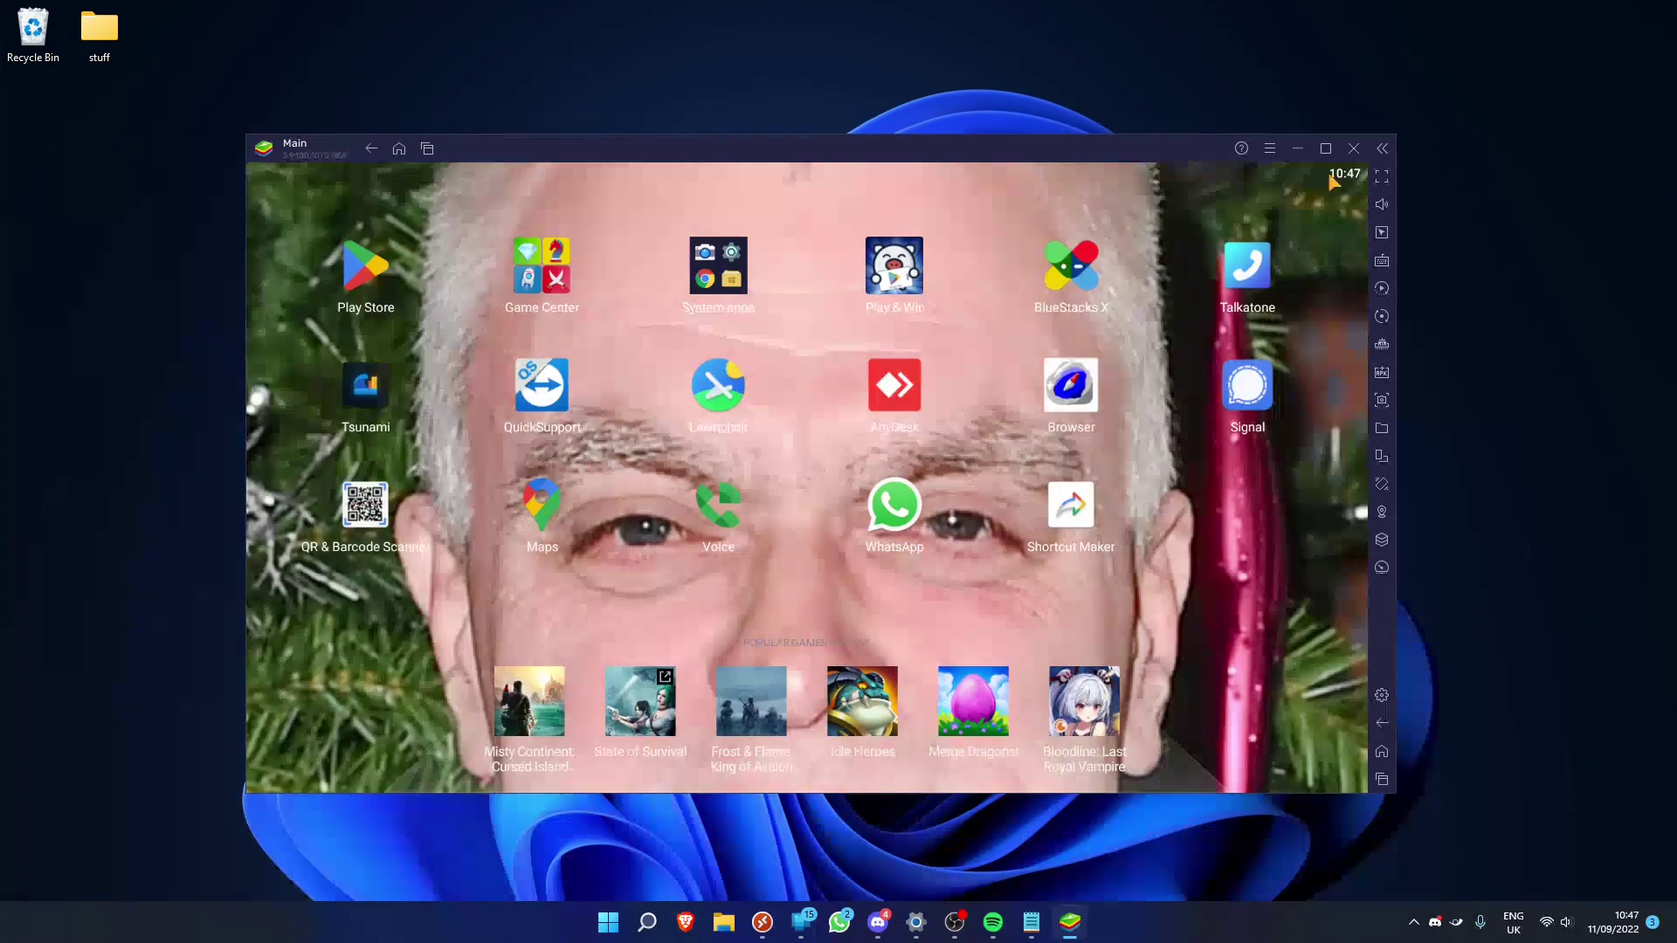
- Close BlueStacks, then download the Logitech Capture Windows installer and open it
key("alt+F4")
left_click(915, 495)
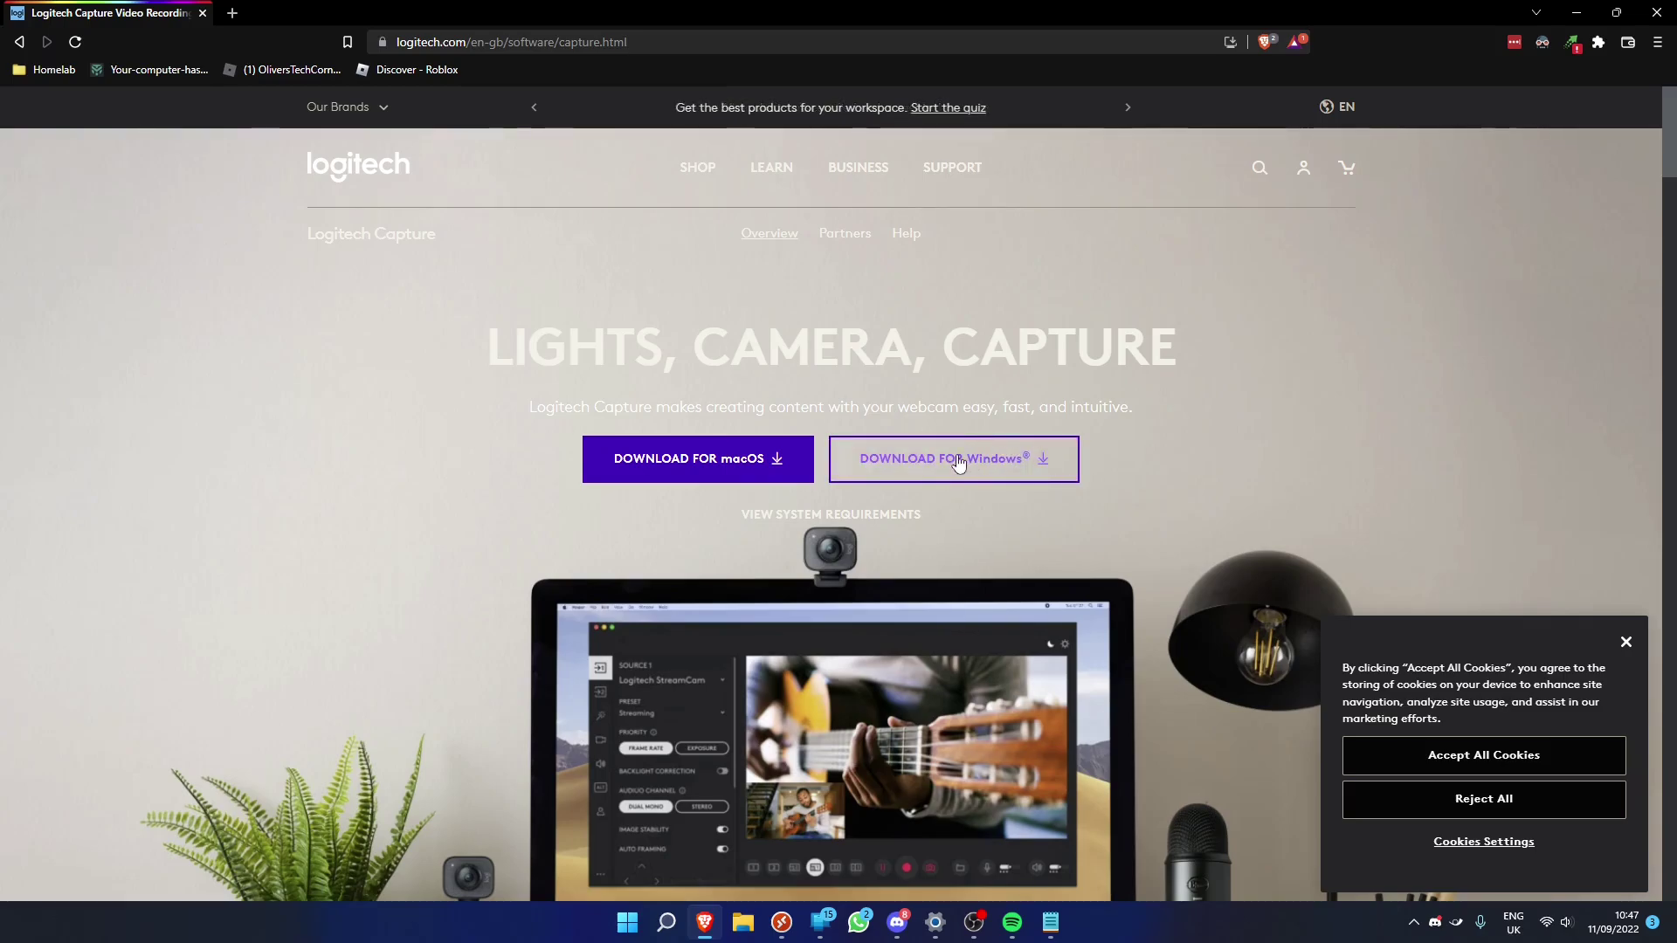
left_click(893, 468)
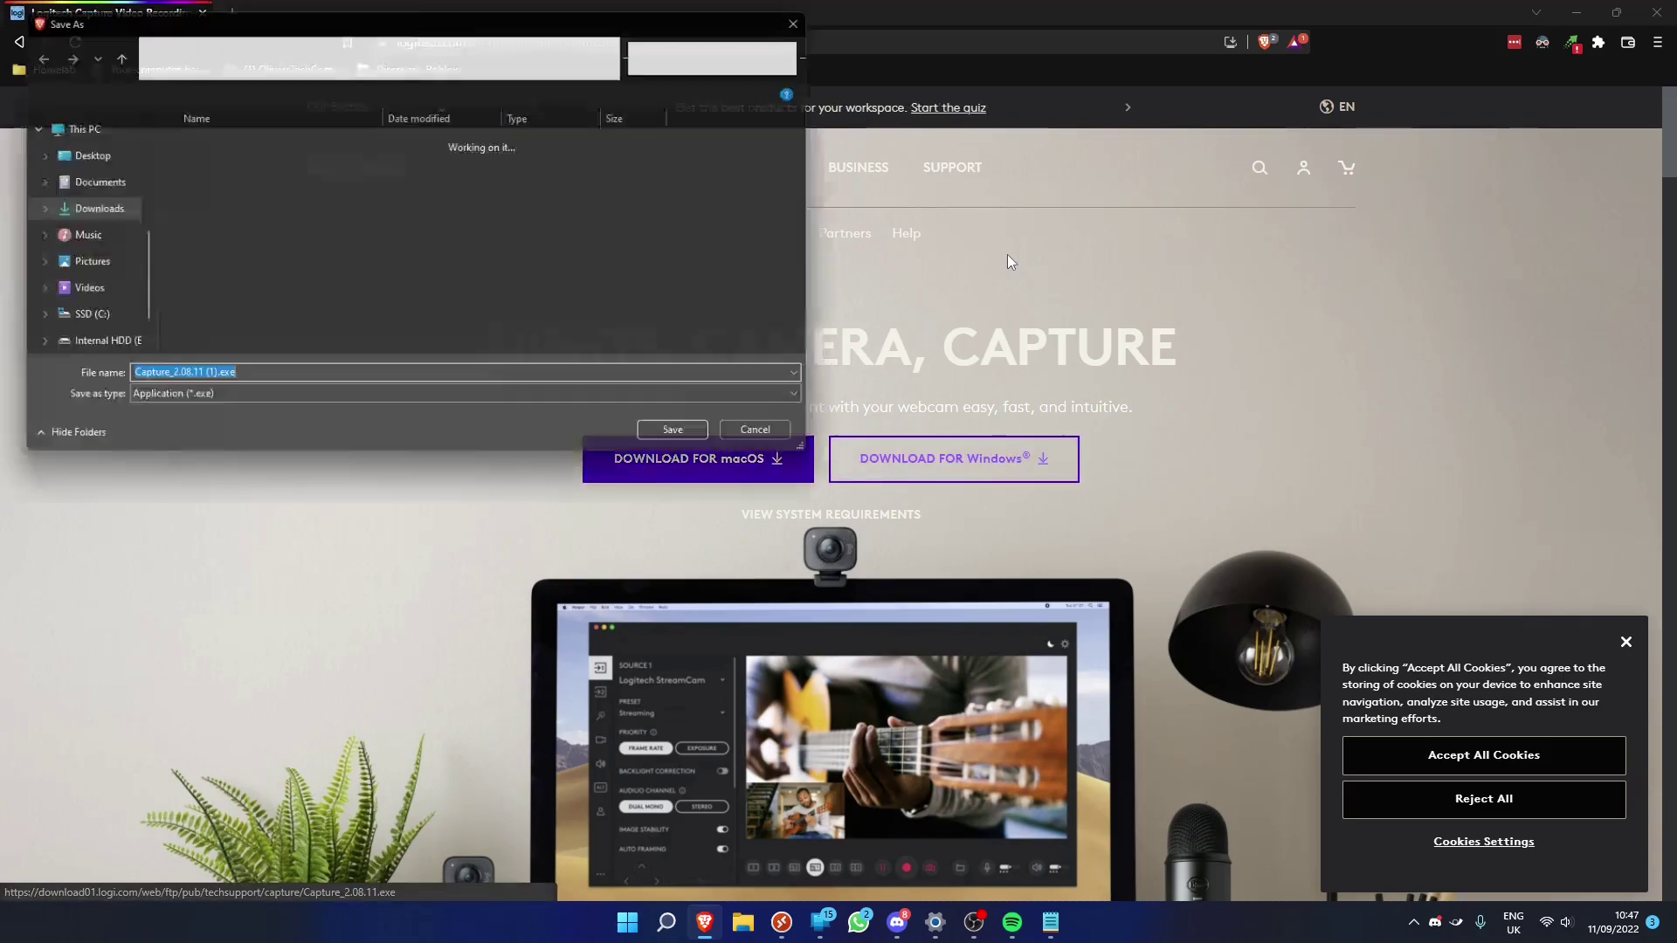
left_click(687, 450)
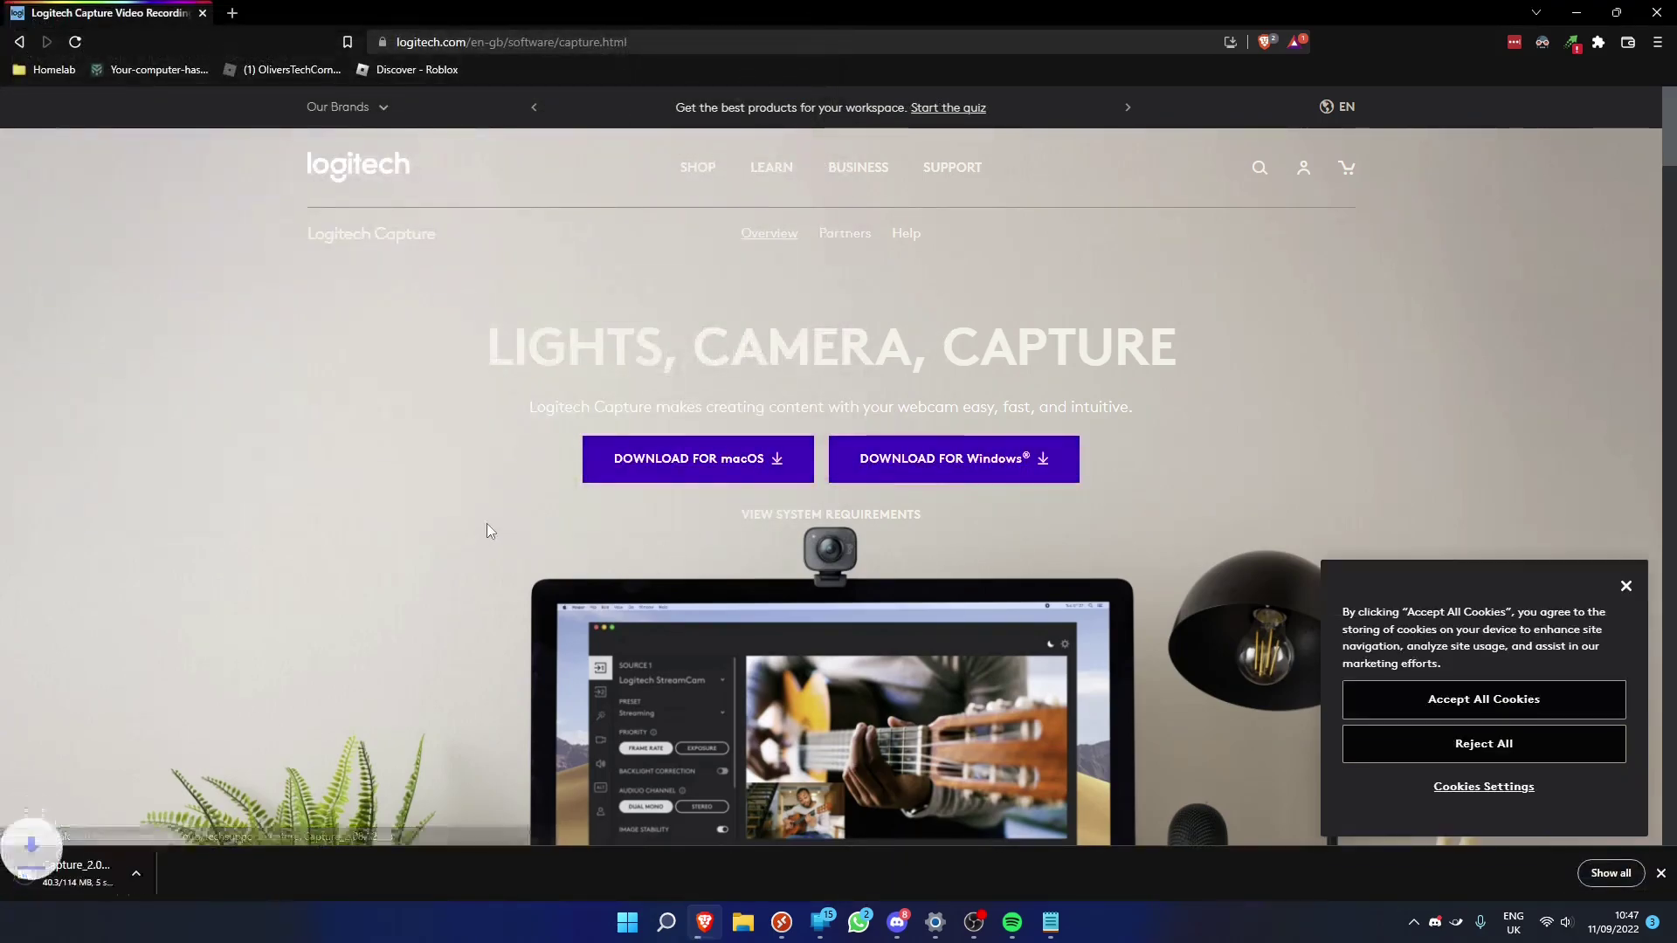
left_click(134, 868)
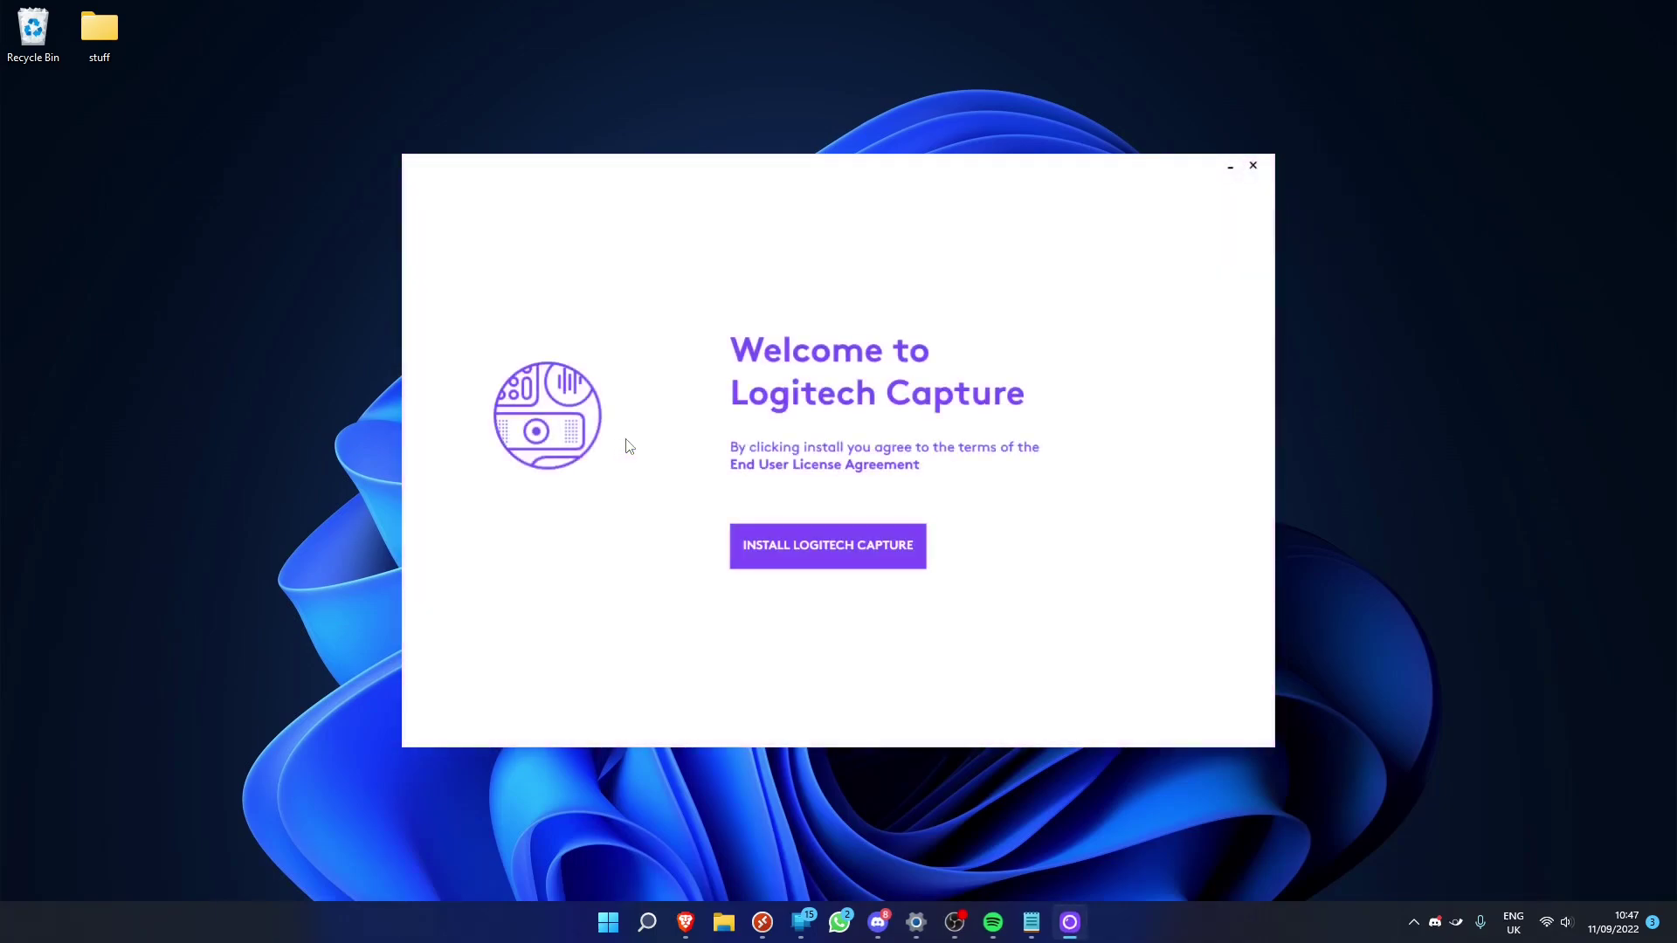
- Install Logitech Capture with analytics sharing declined, then launch the app
left_click(860, 561)
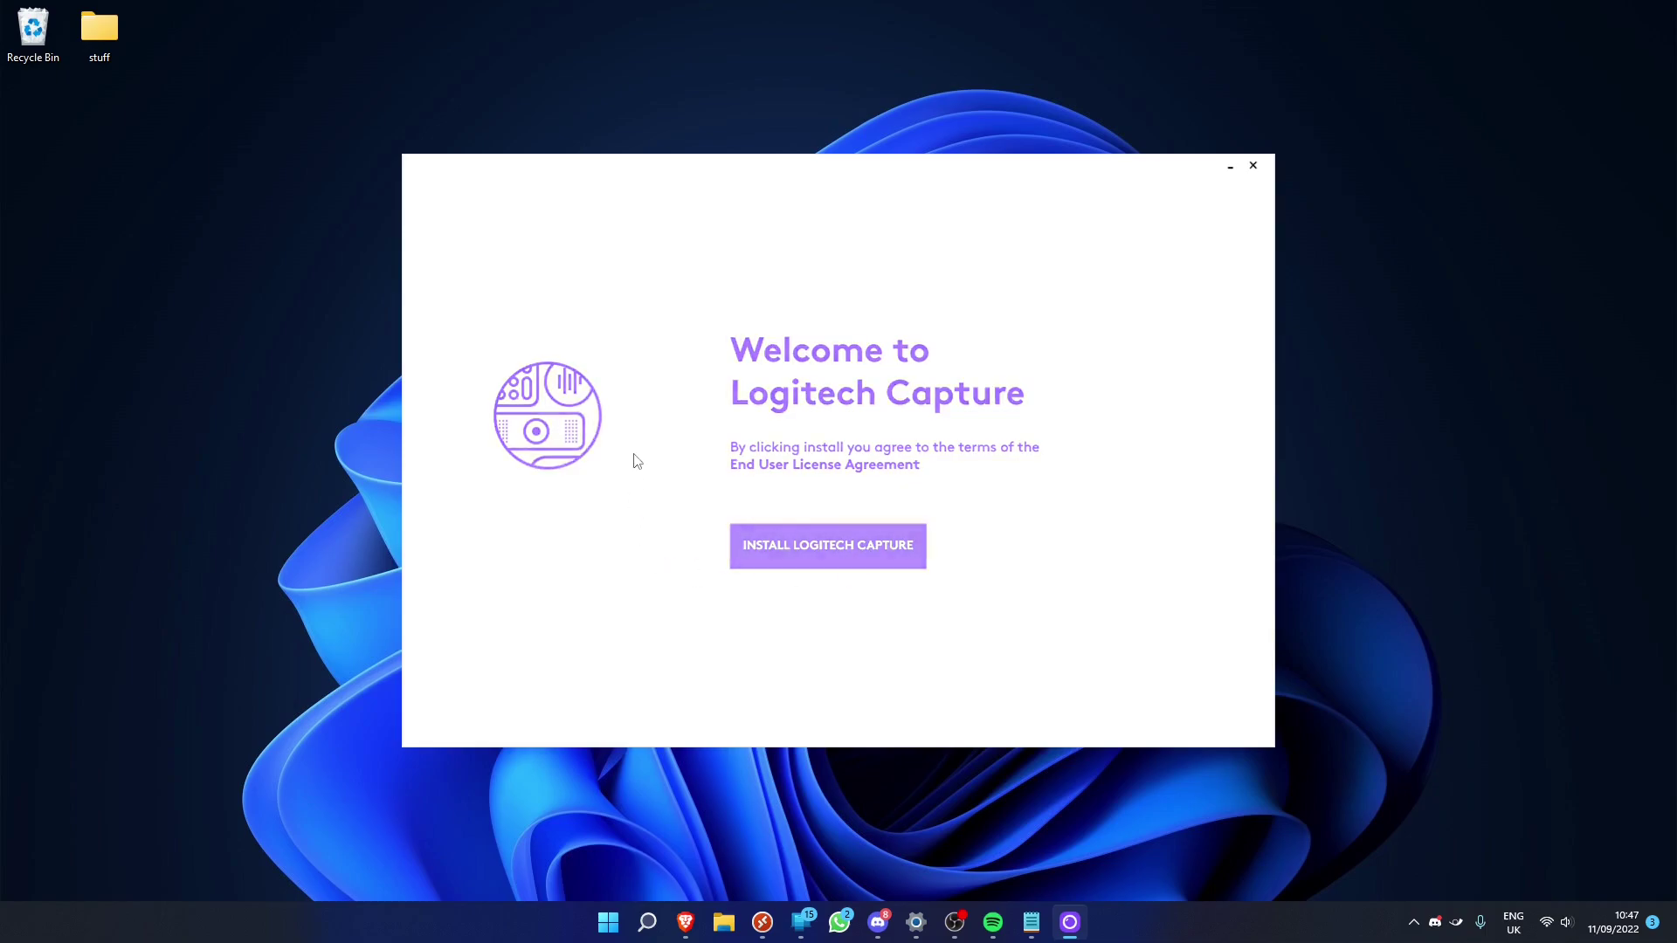
left_click(1017, 537)
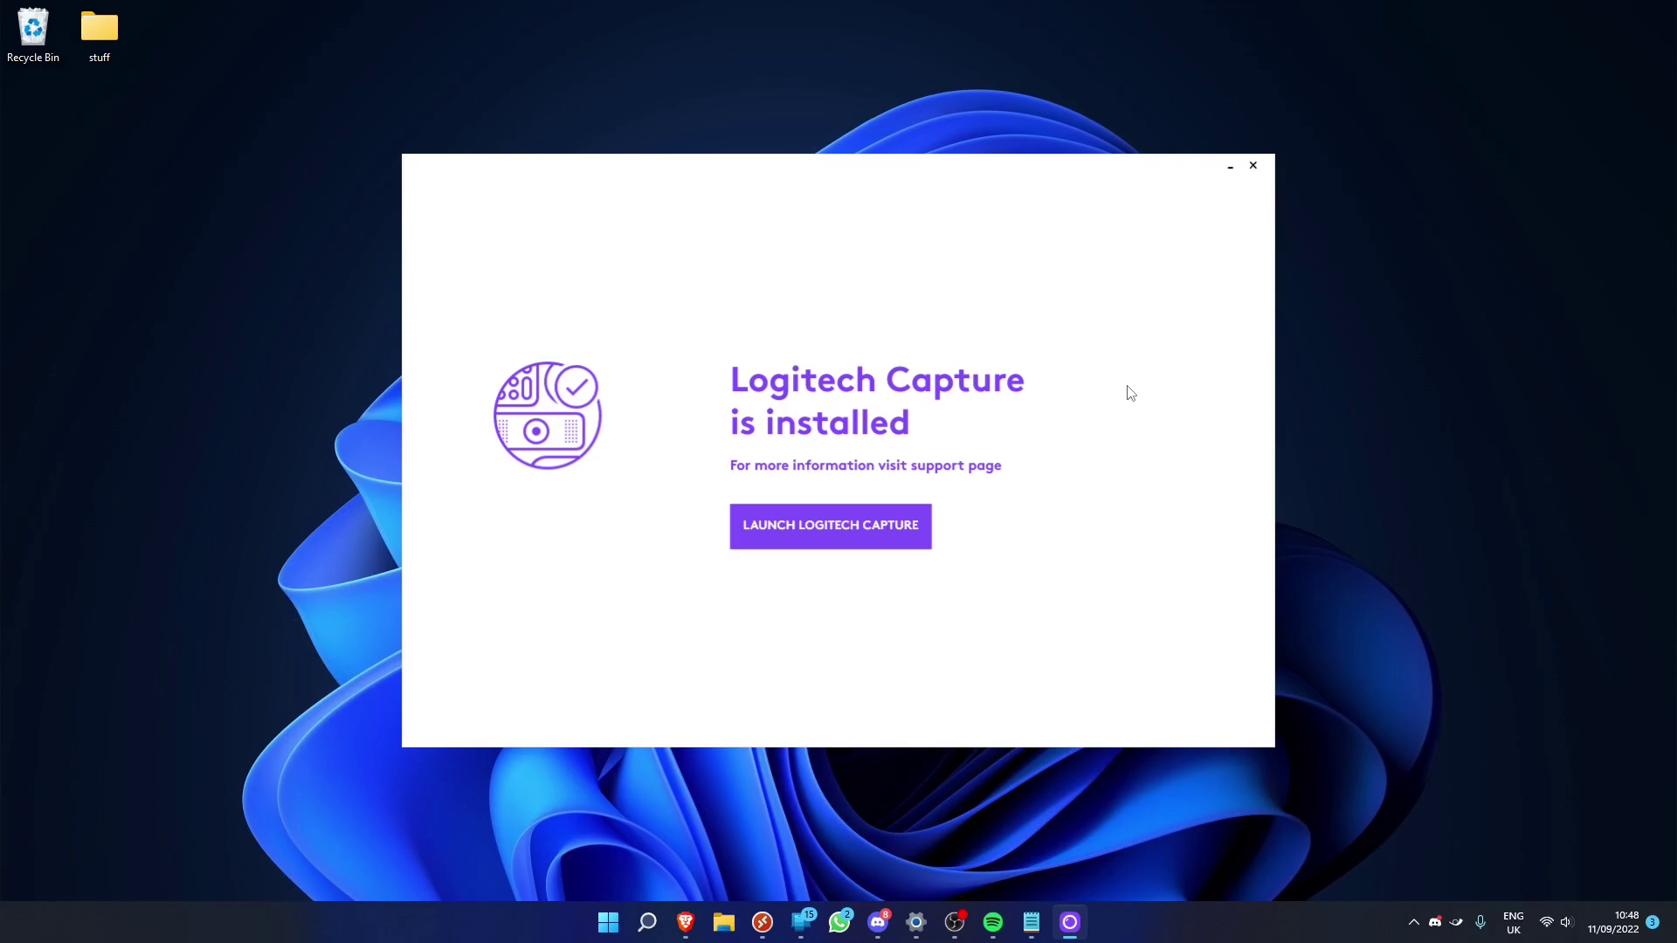
left_click(891, 546)
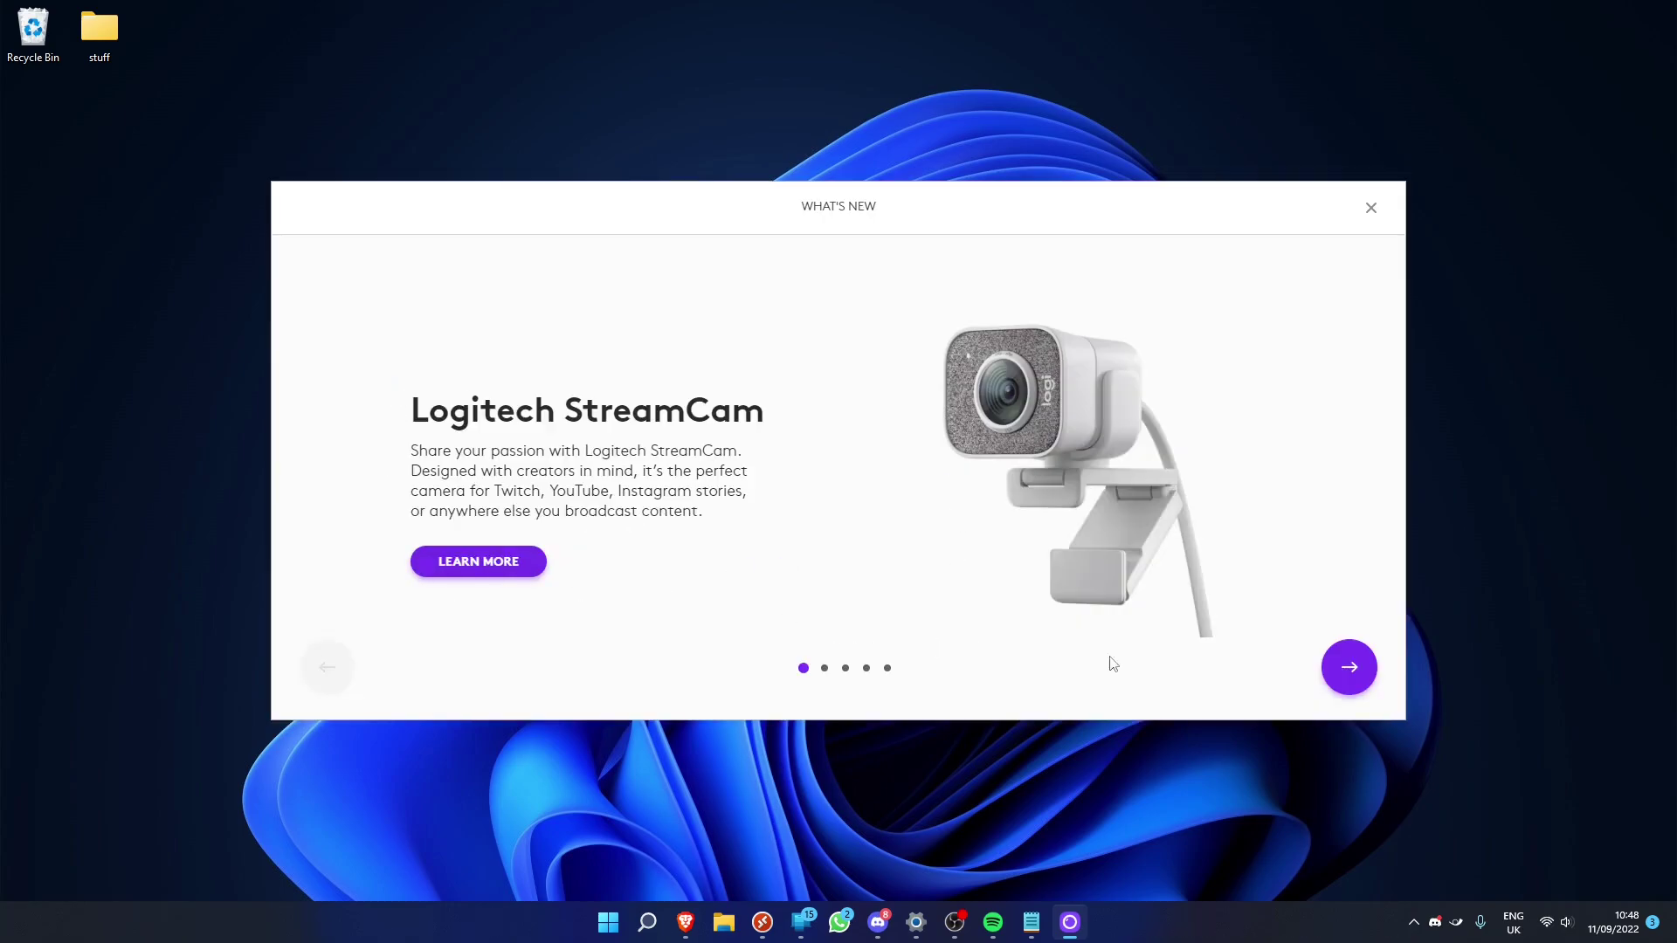
- Page through the What's New slides, then dismiss them via Sign In or Create Account
left_click(1350, 668)
left_click(1350, 667)
left_click(1350, 668)
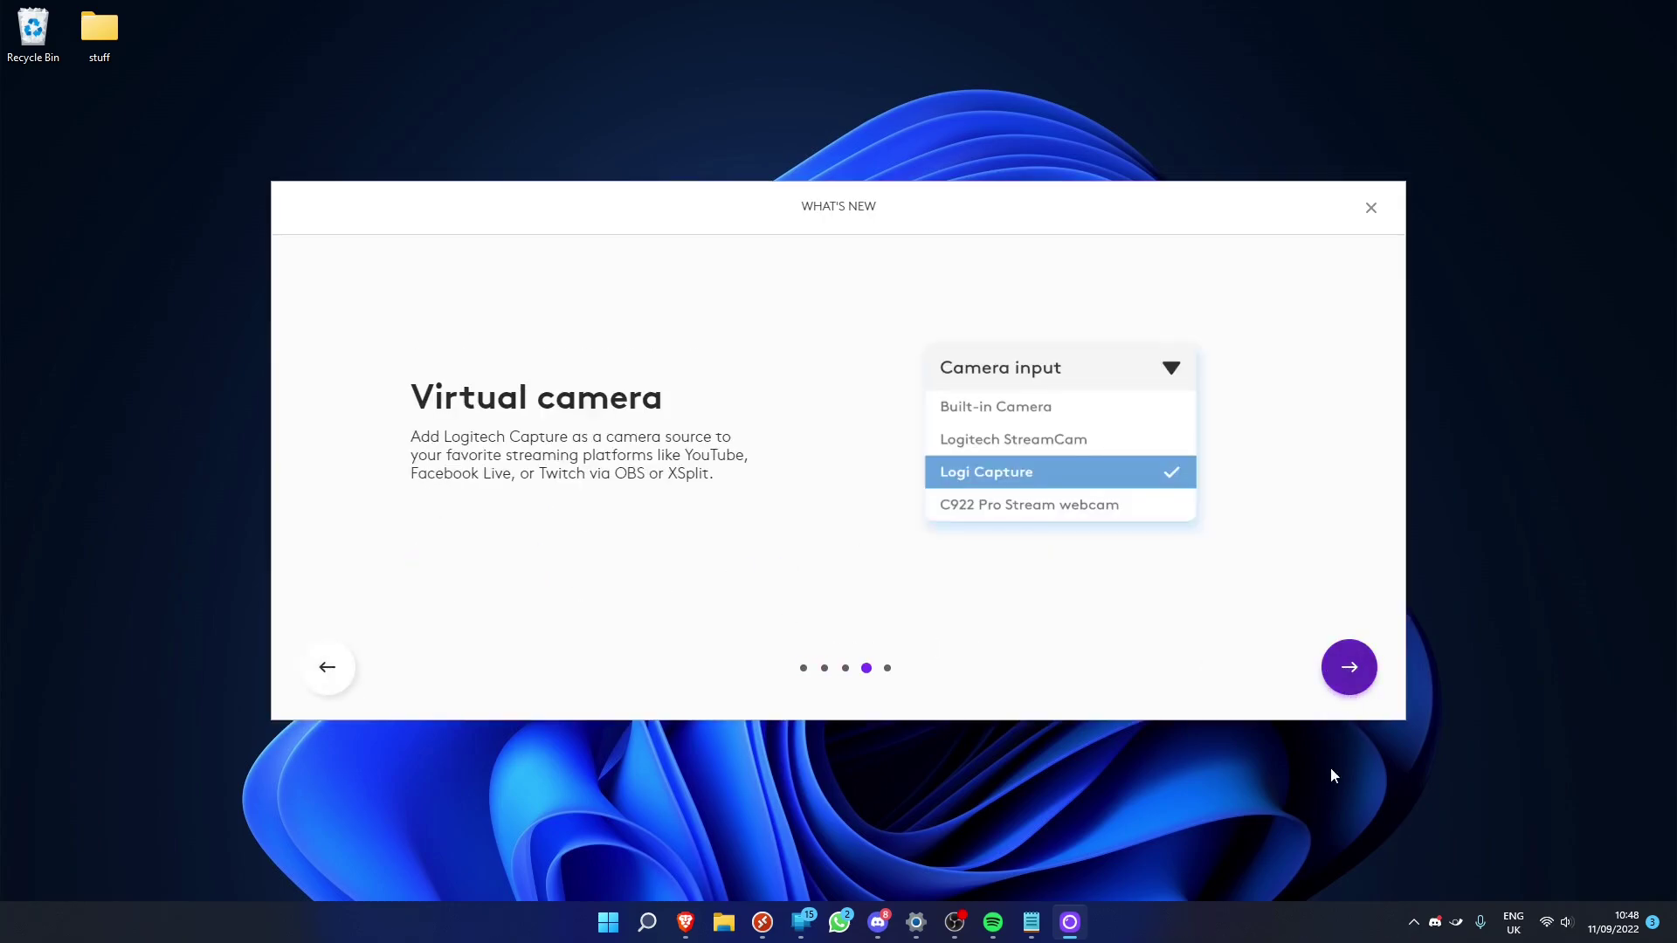
left_click(1345, 668)
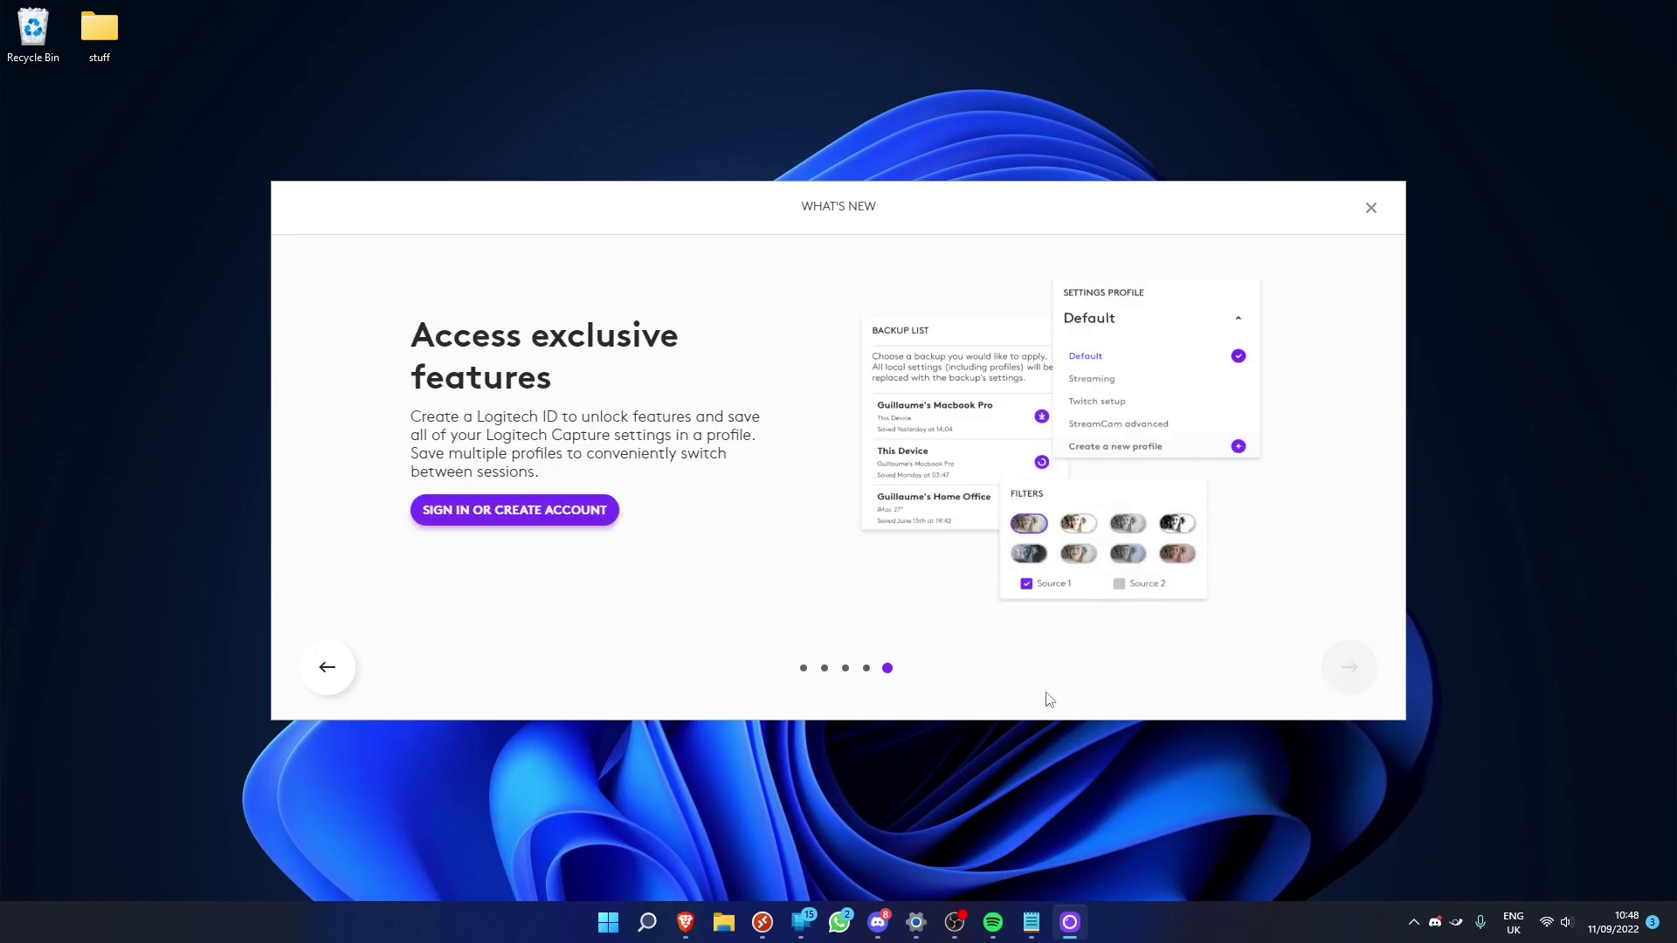
left_click(327, 668)
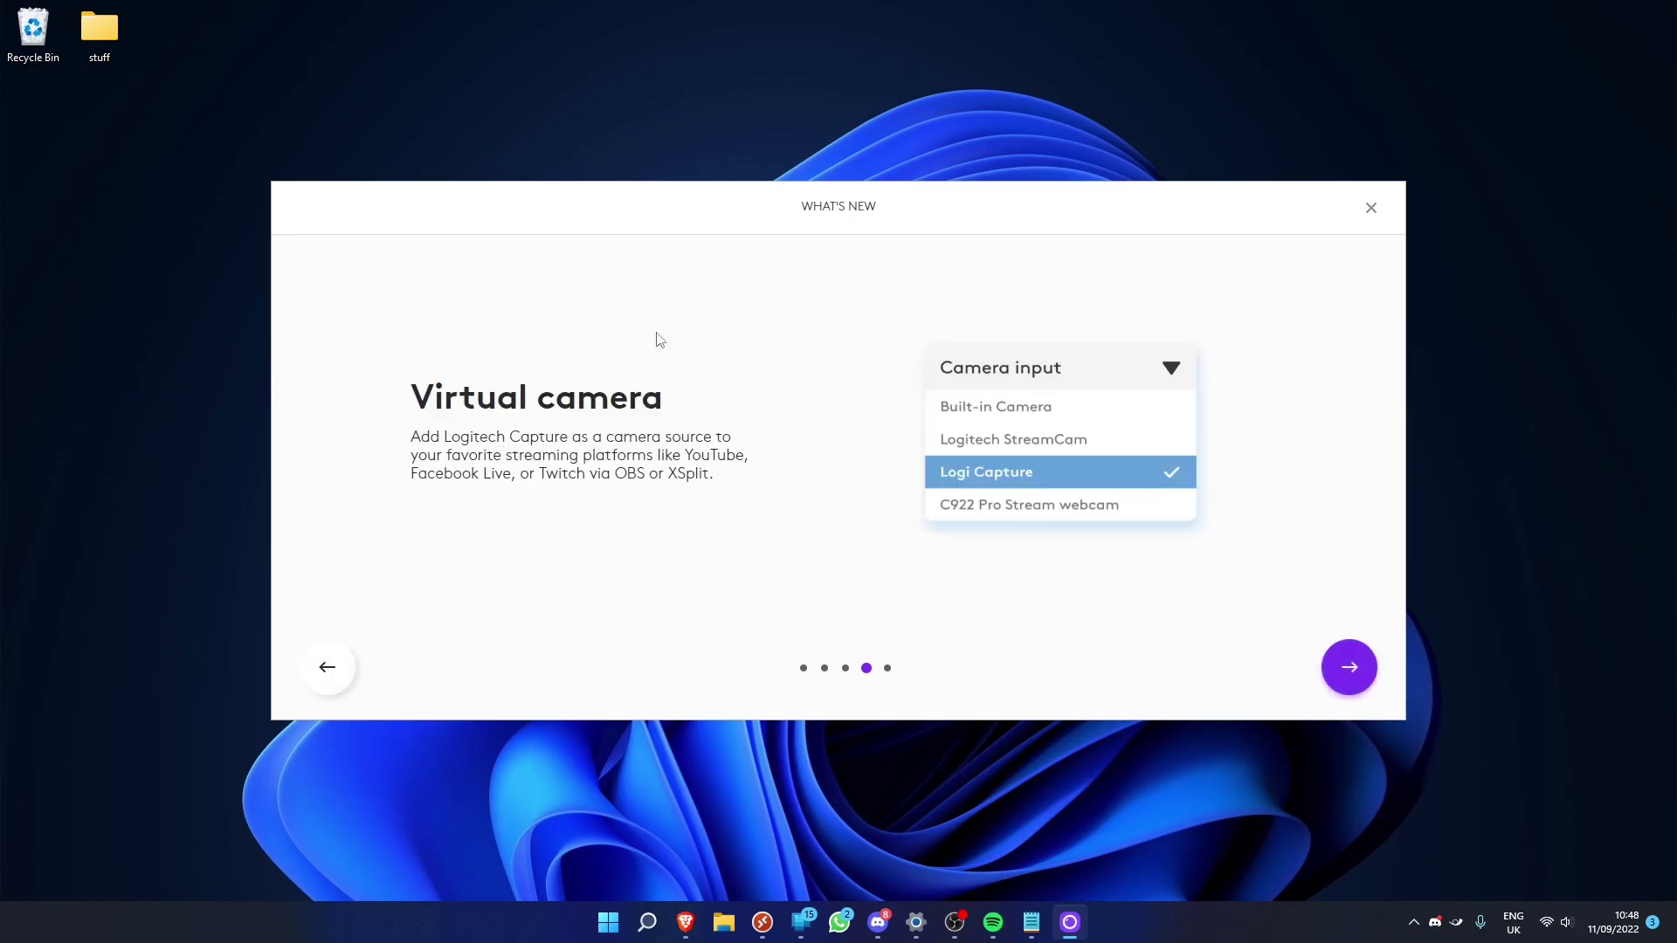
left_click(1345, 667)
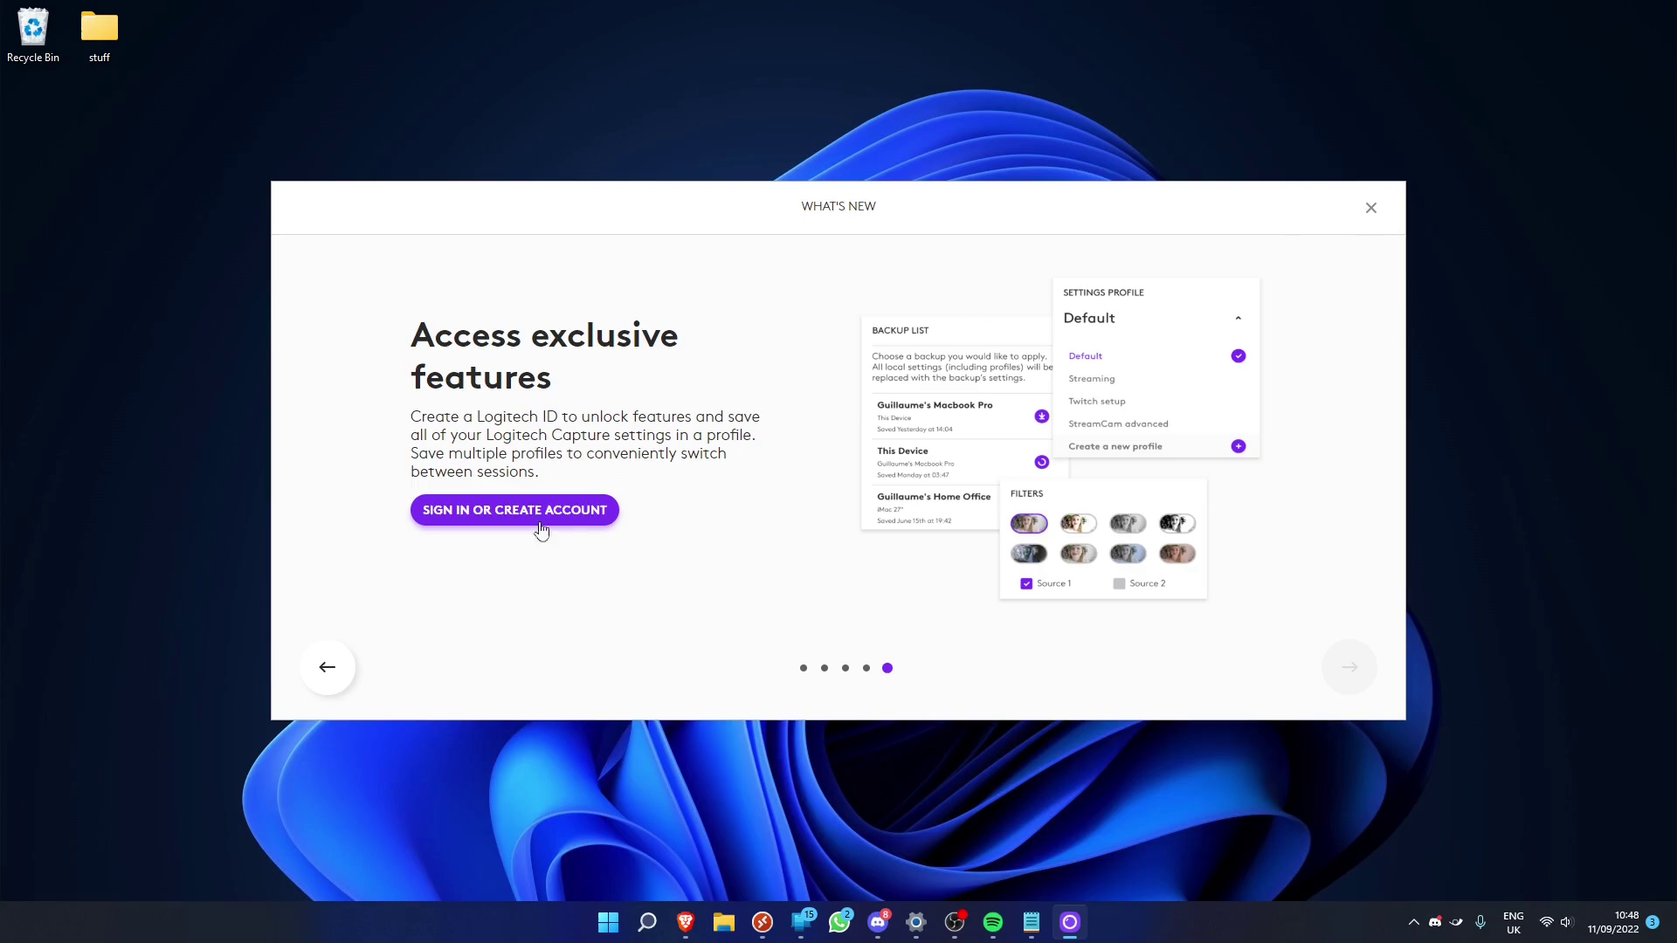
left_click(513, 517)
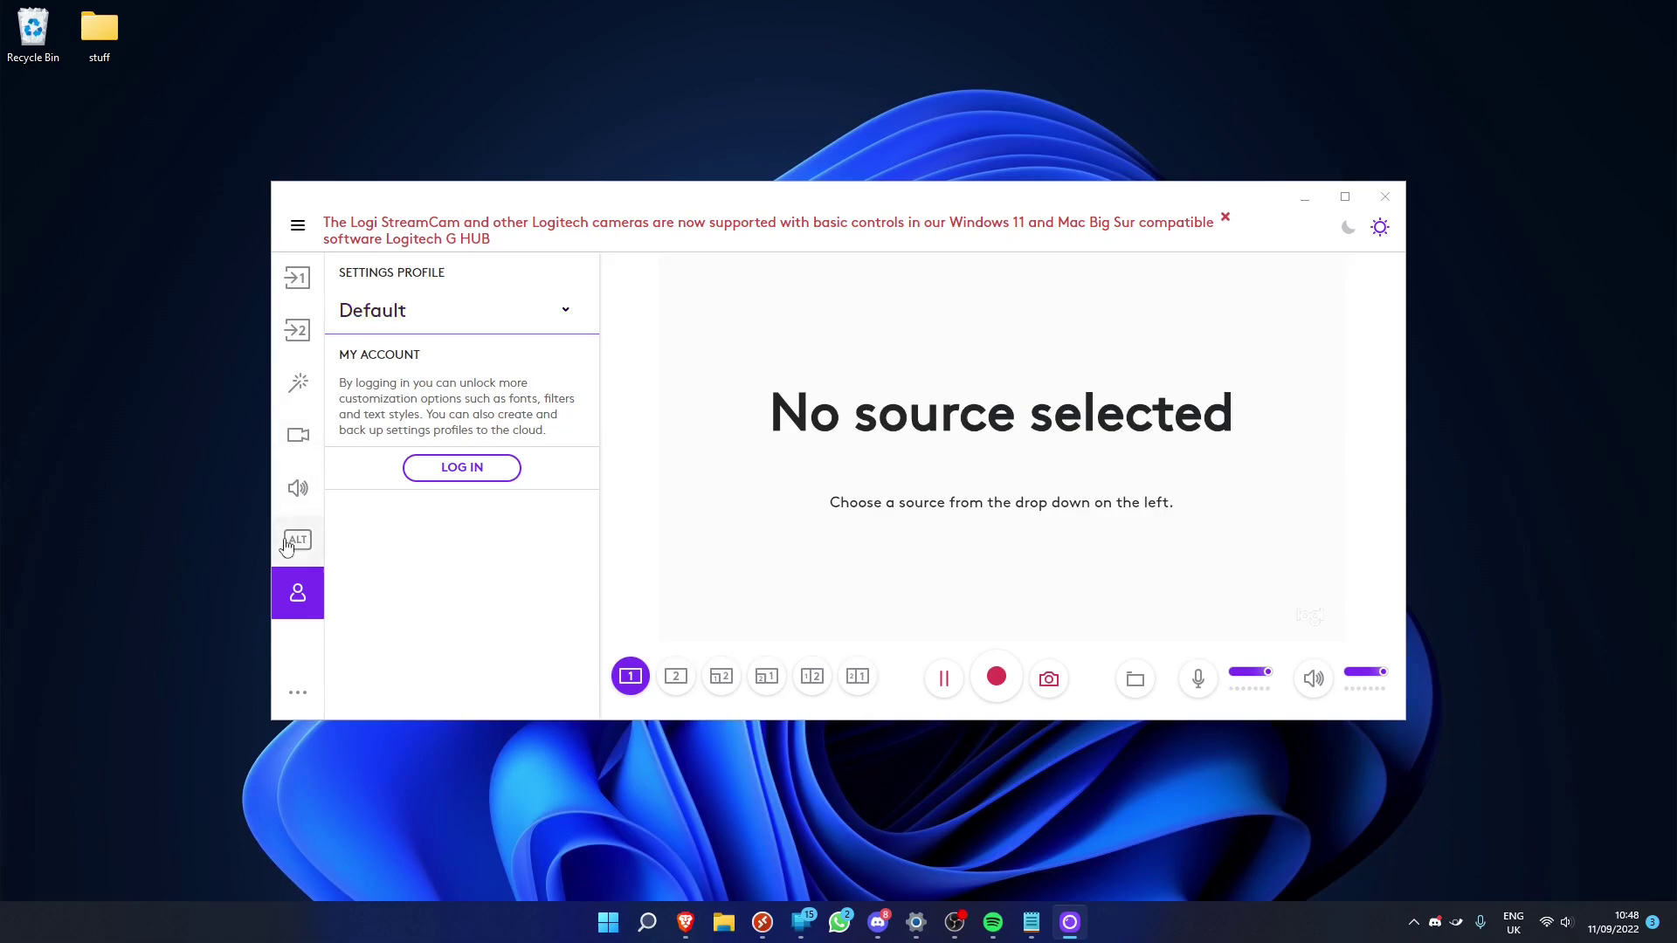
- Turn on the dark theme and dismiss the G HUB notification banner
left_click(298, 699)
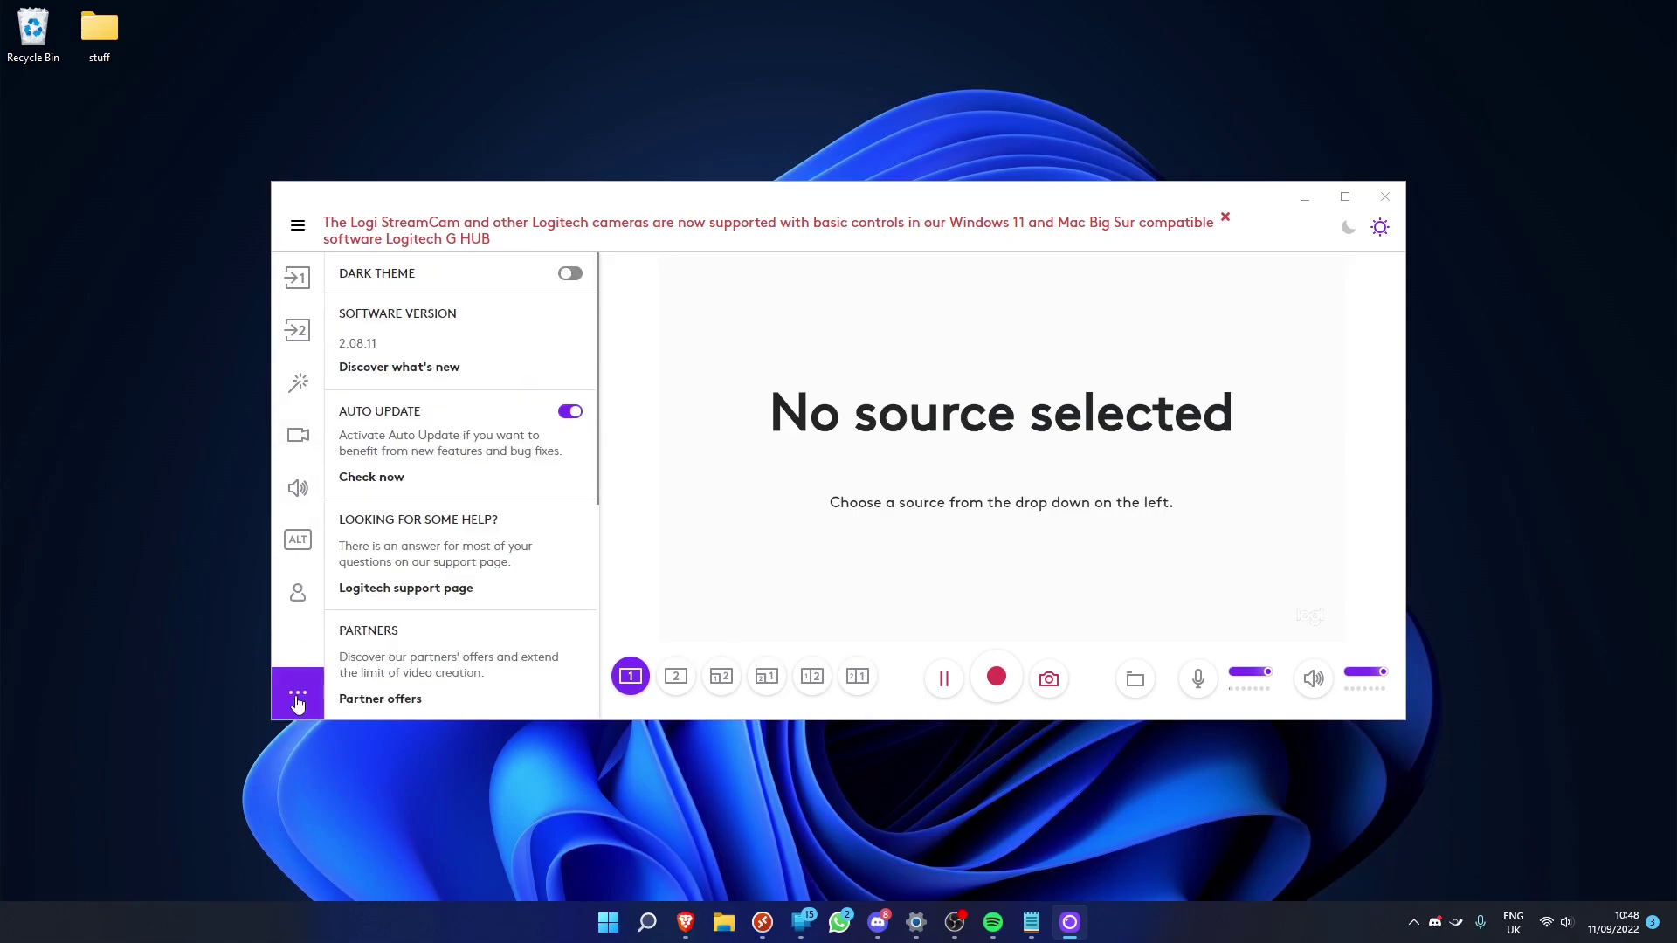
left_click(570, 273)
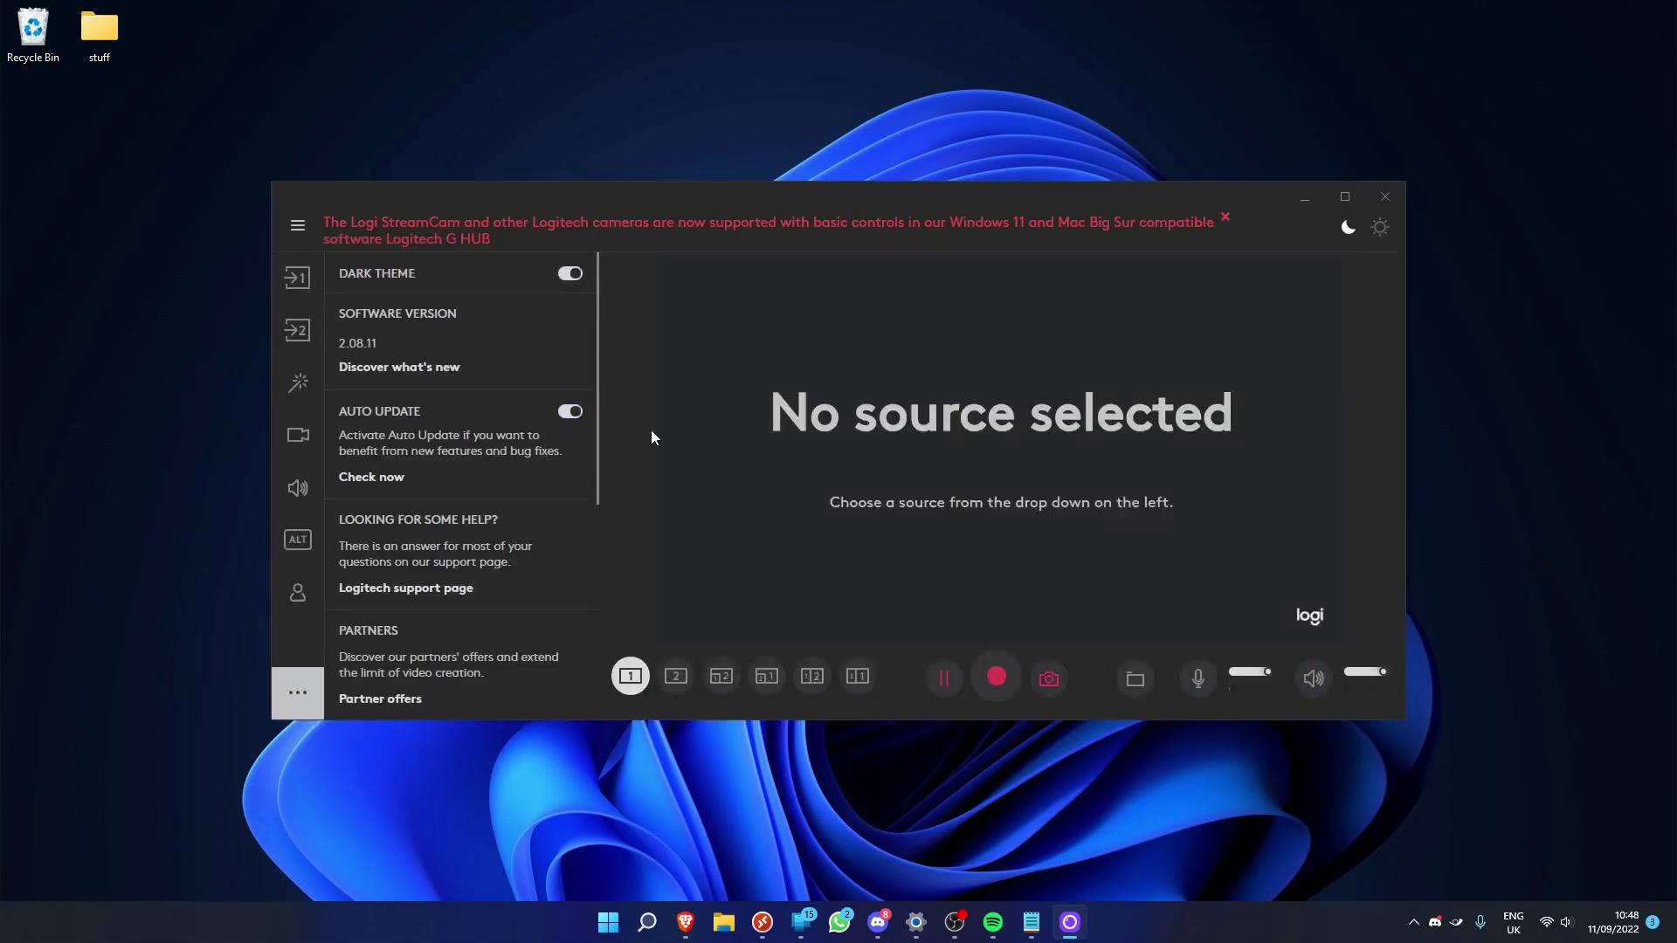
left_click(1225, 212)
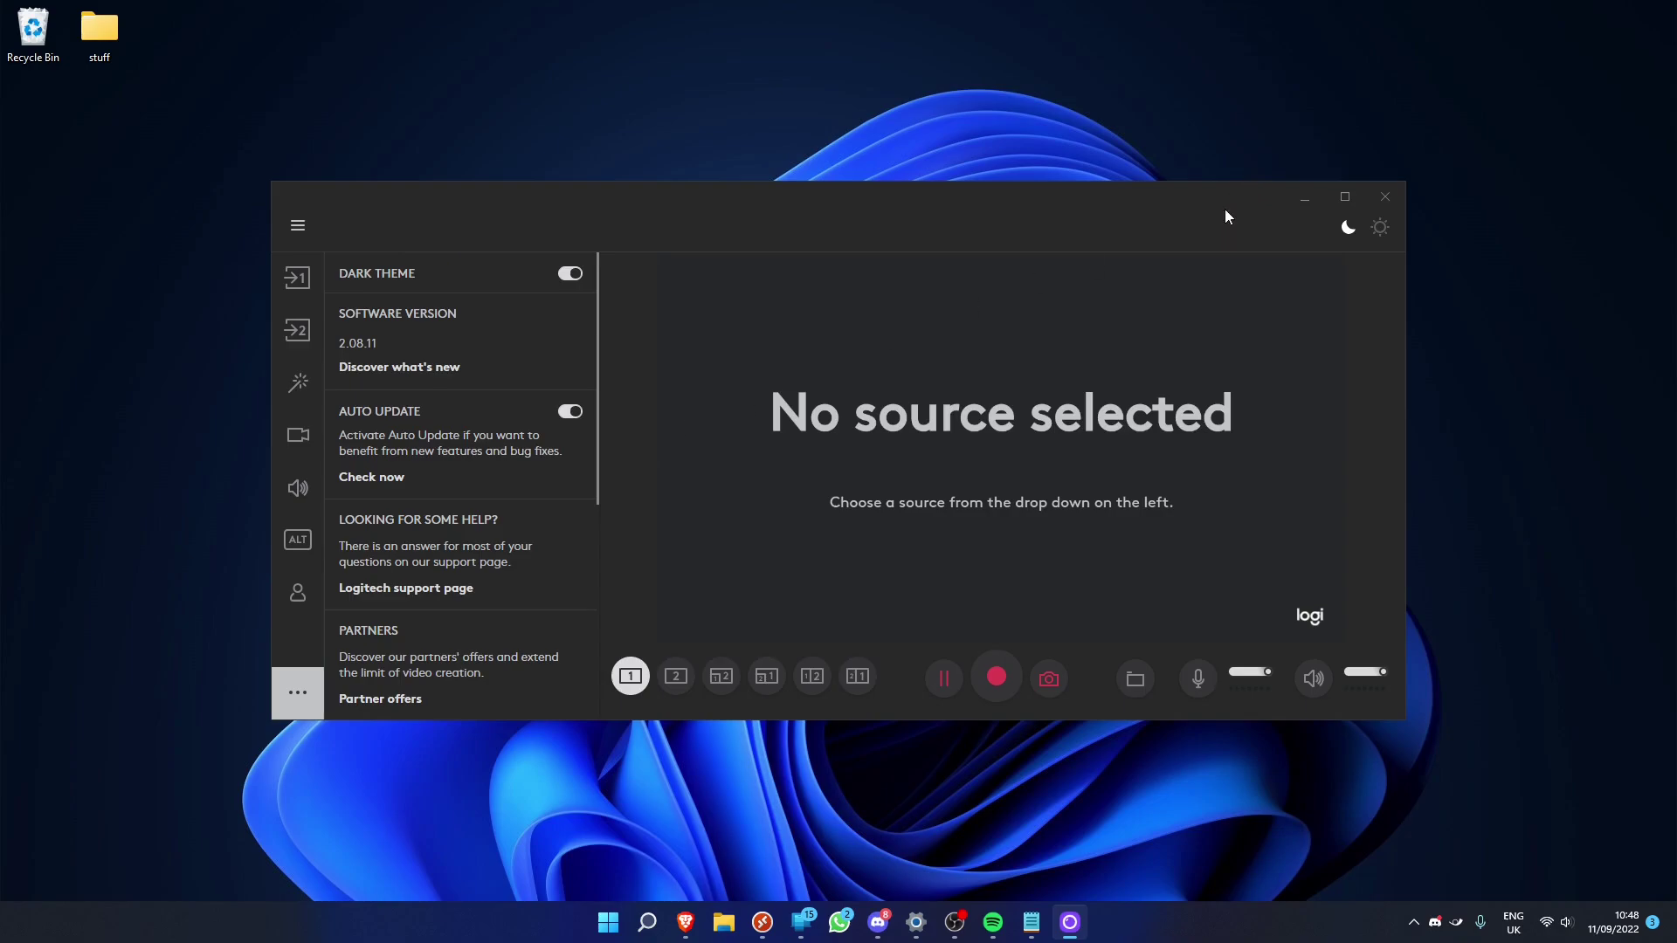
- Set Source 1 to capture the 'Spotify - Spotify Free' window
left_click(297, 280)
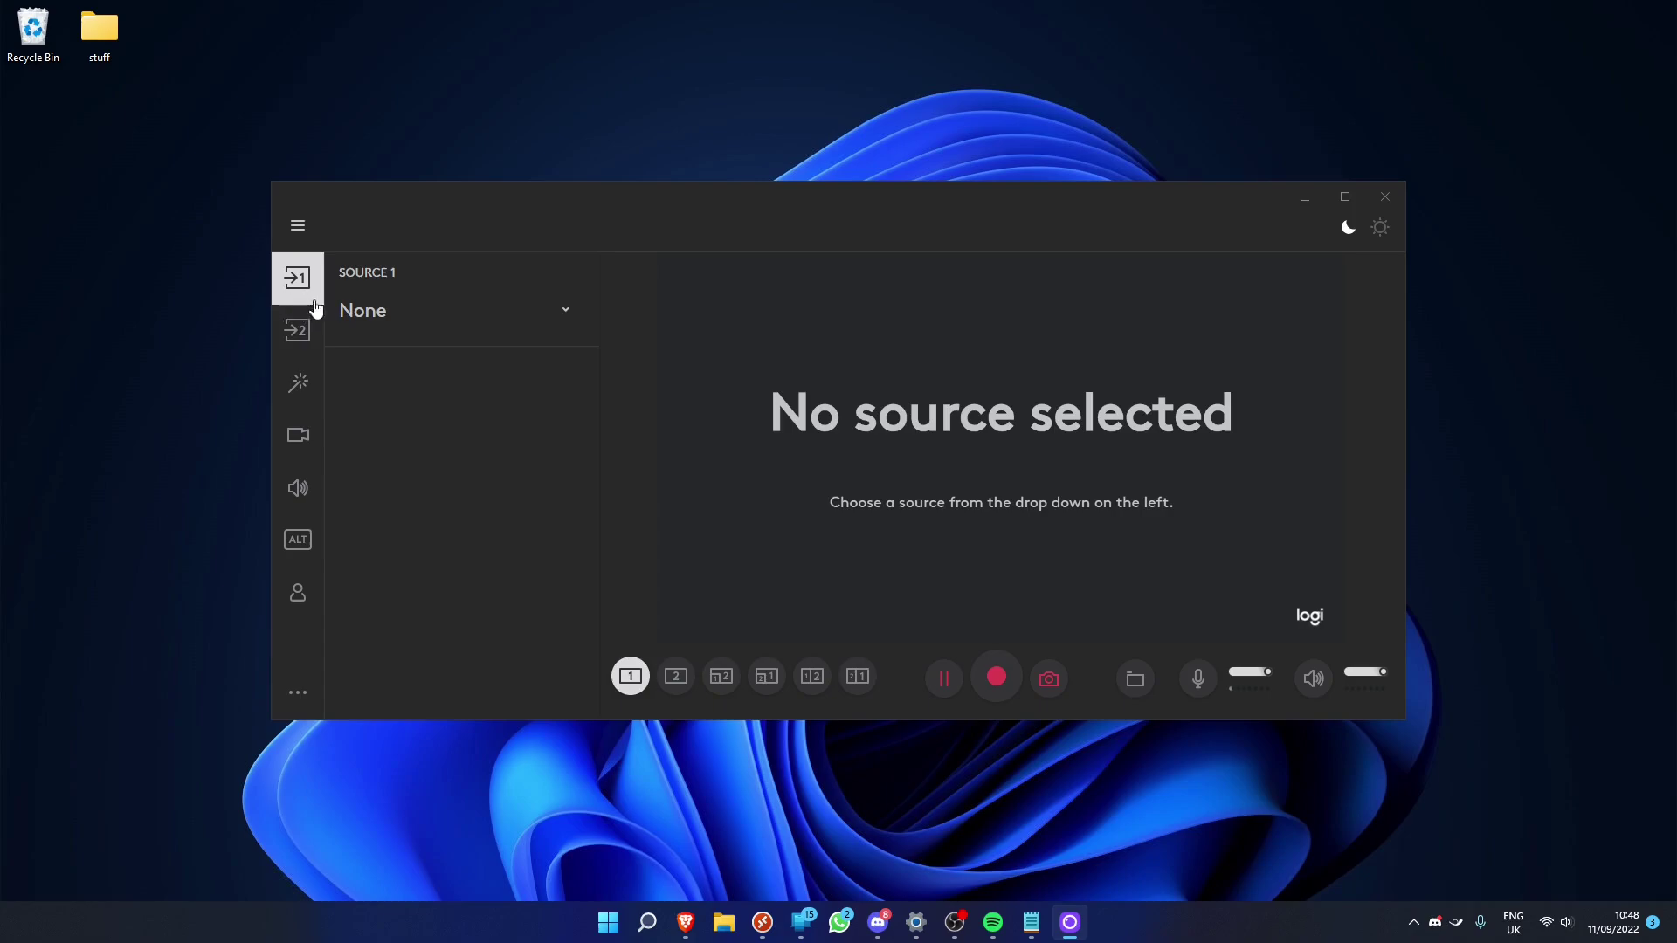
left_click(371, 313)
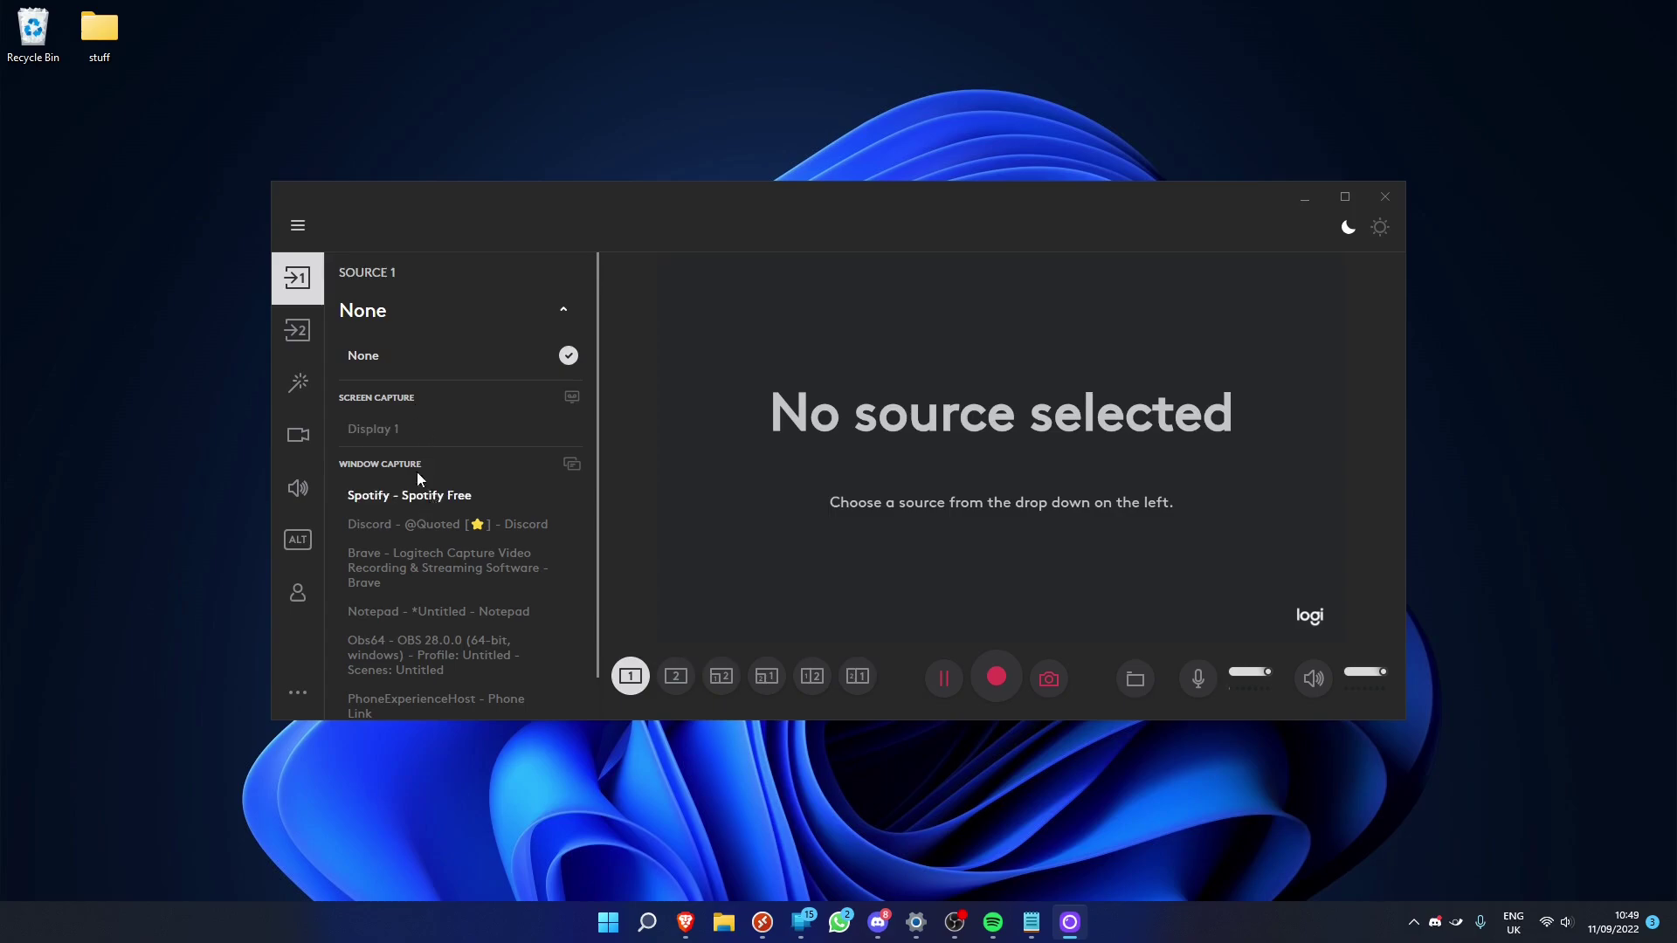
left_click(435, 498)
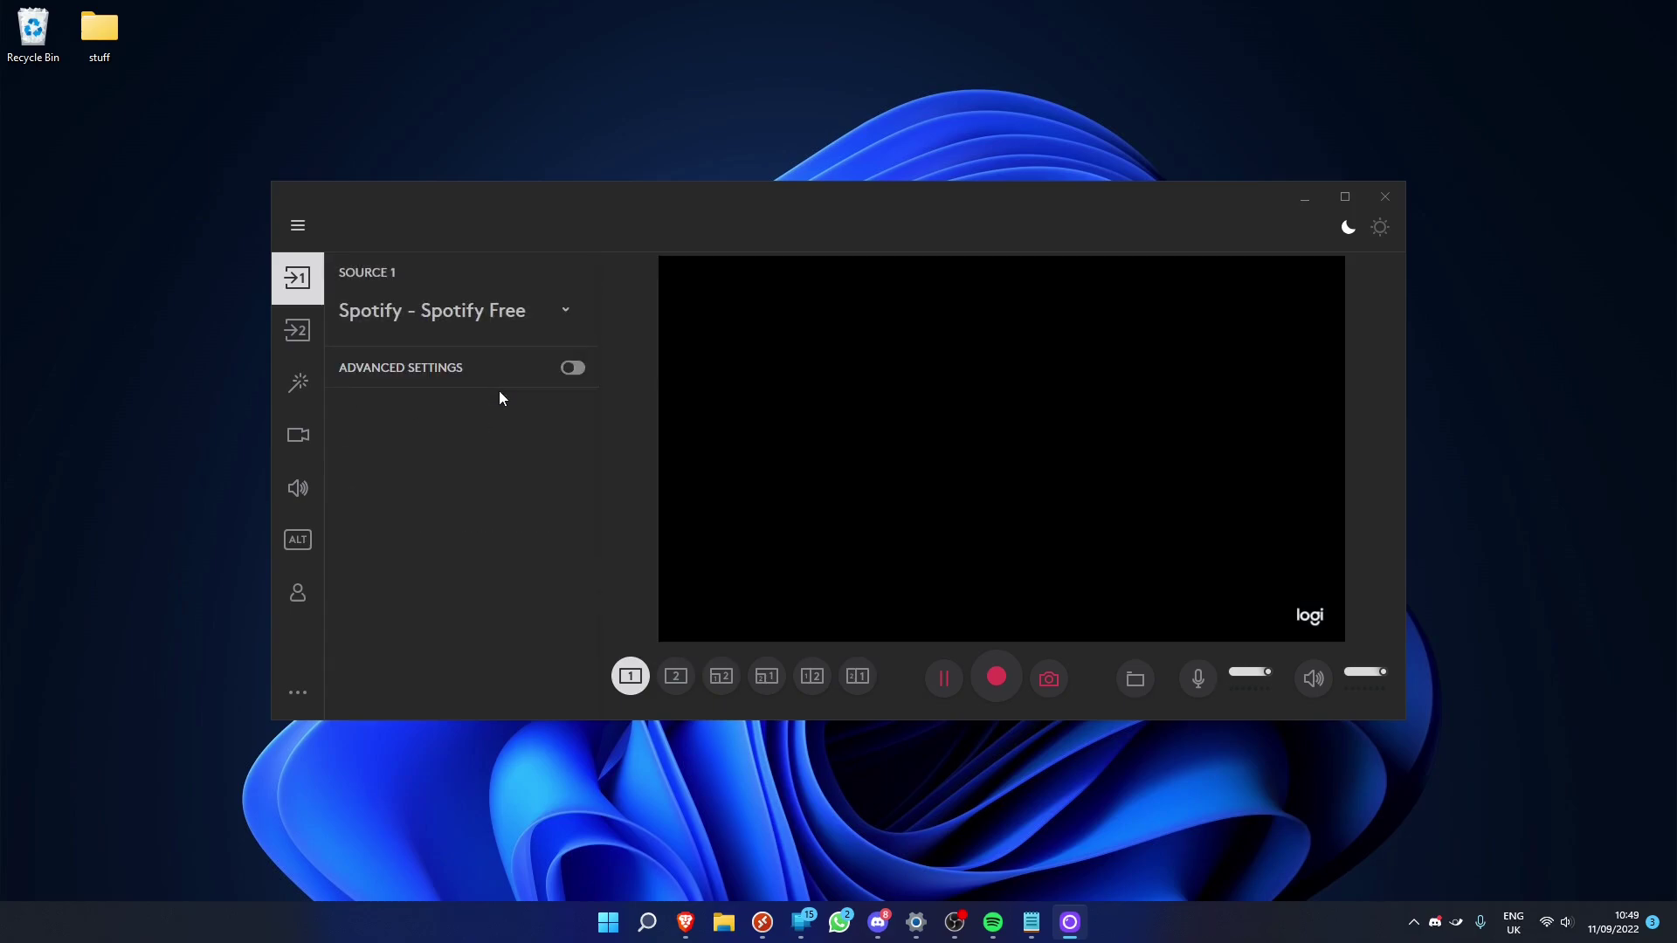
- Switch Source 1 from the Spotify window to the Display 1 screen capture
left_click(993, 922)
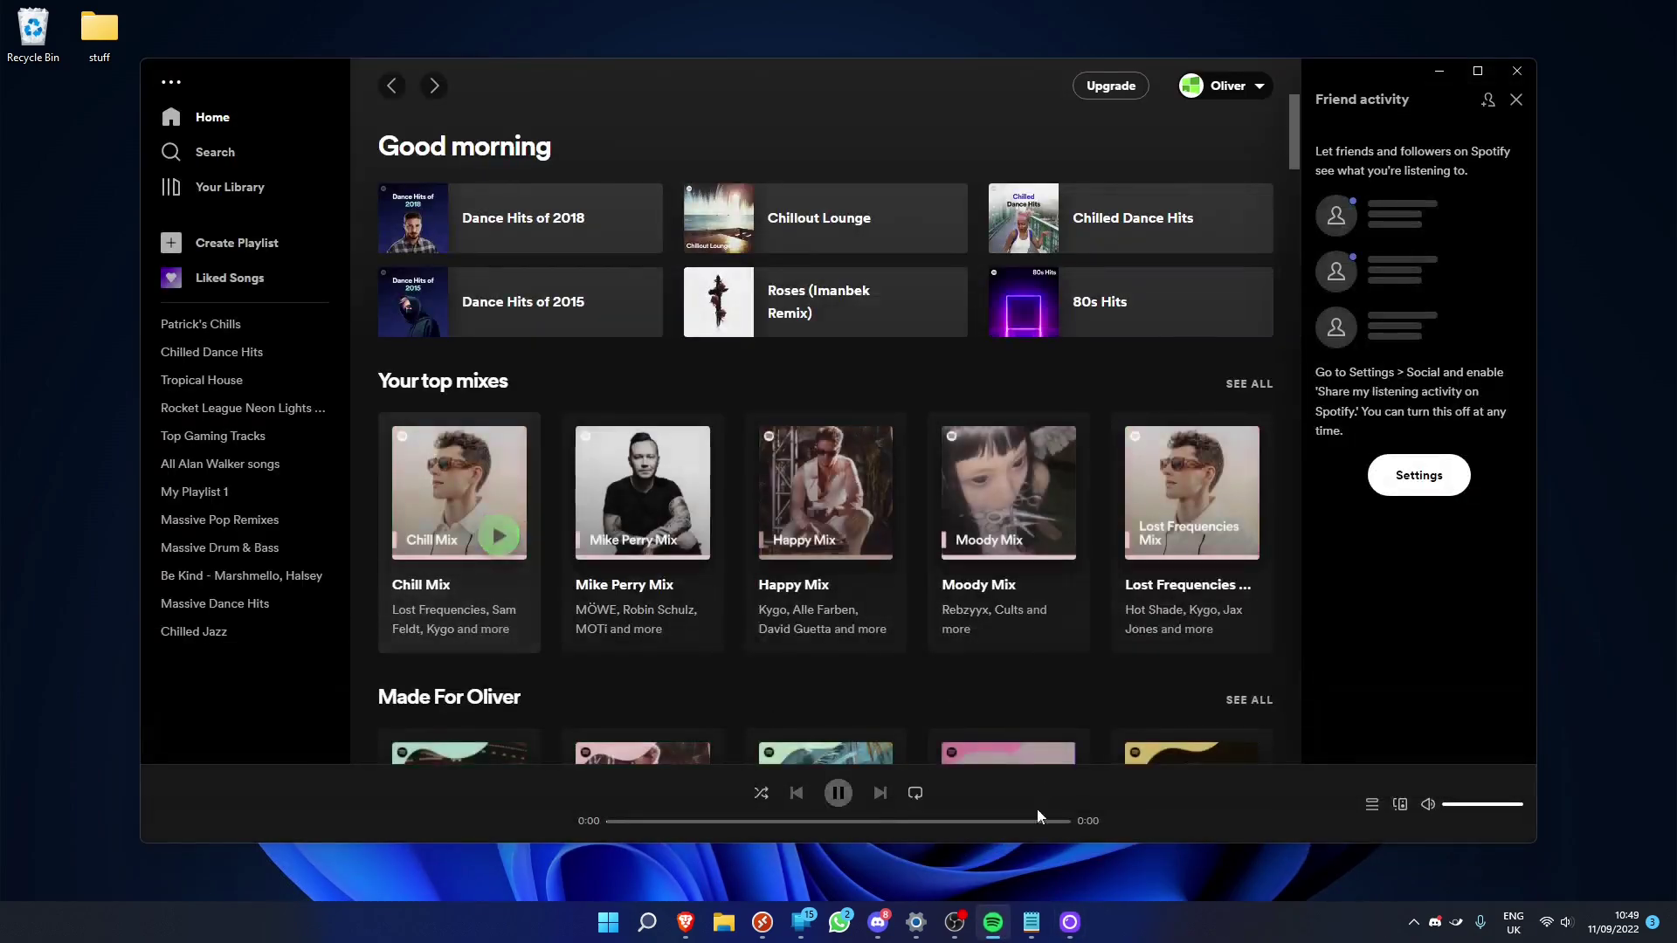
left_click(1070, 923)
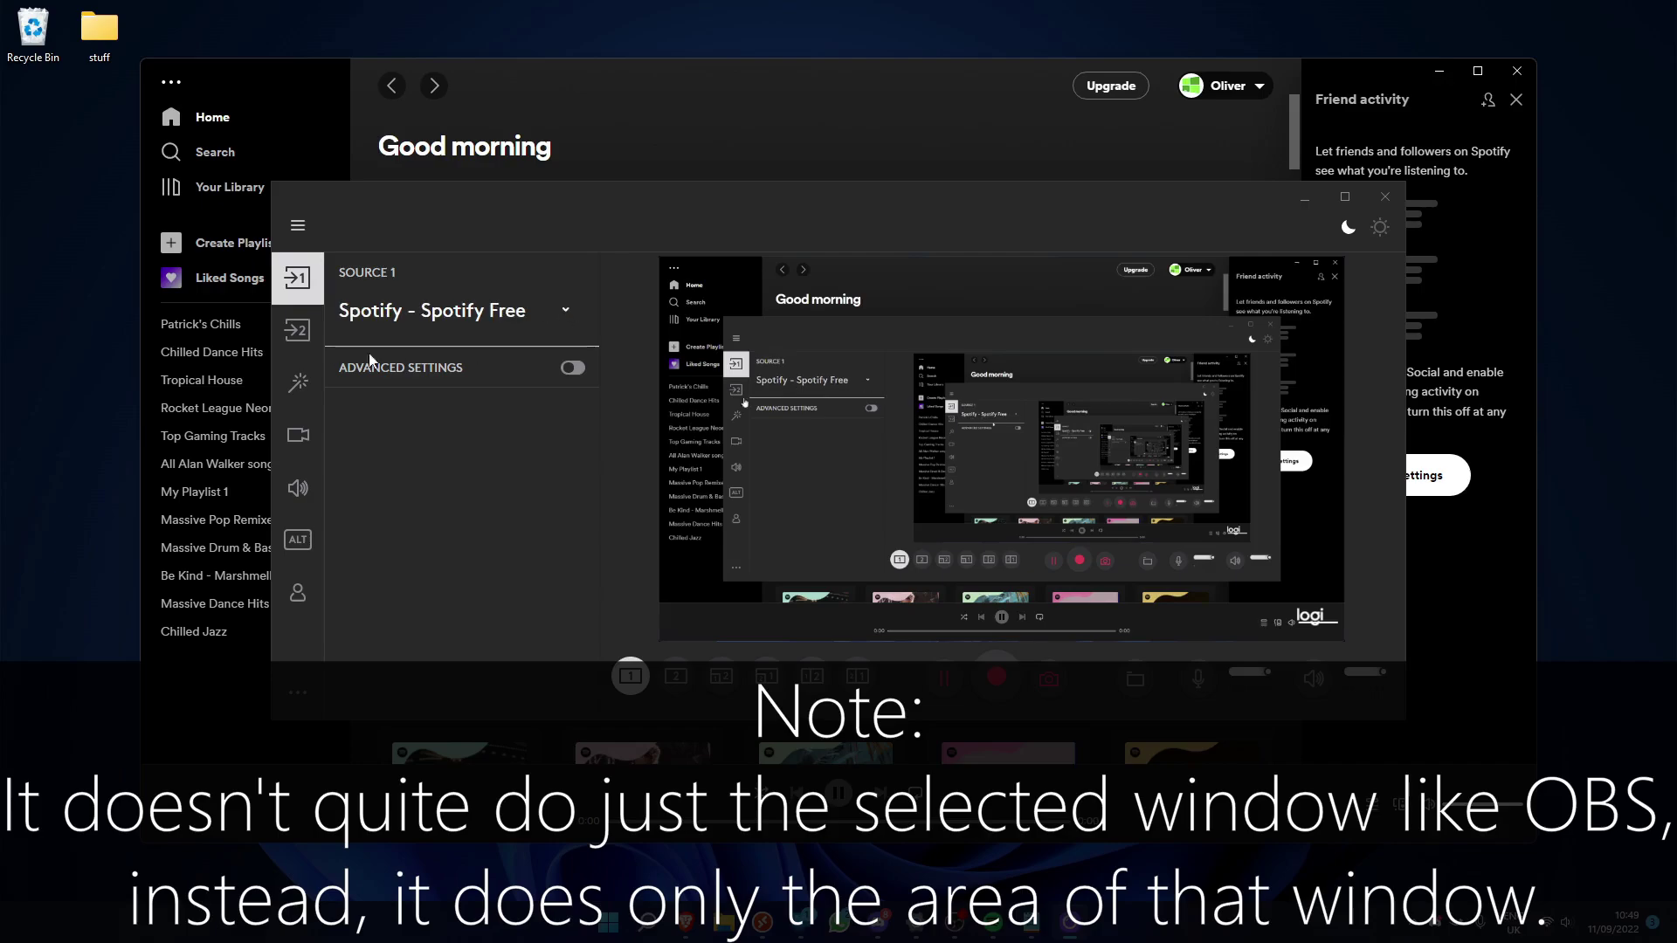
left_click(382, 323)
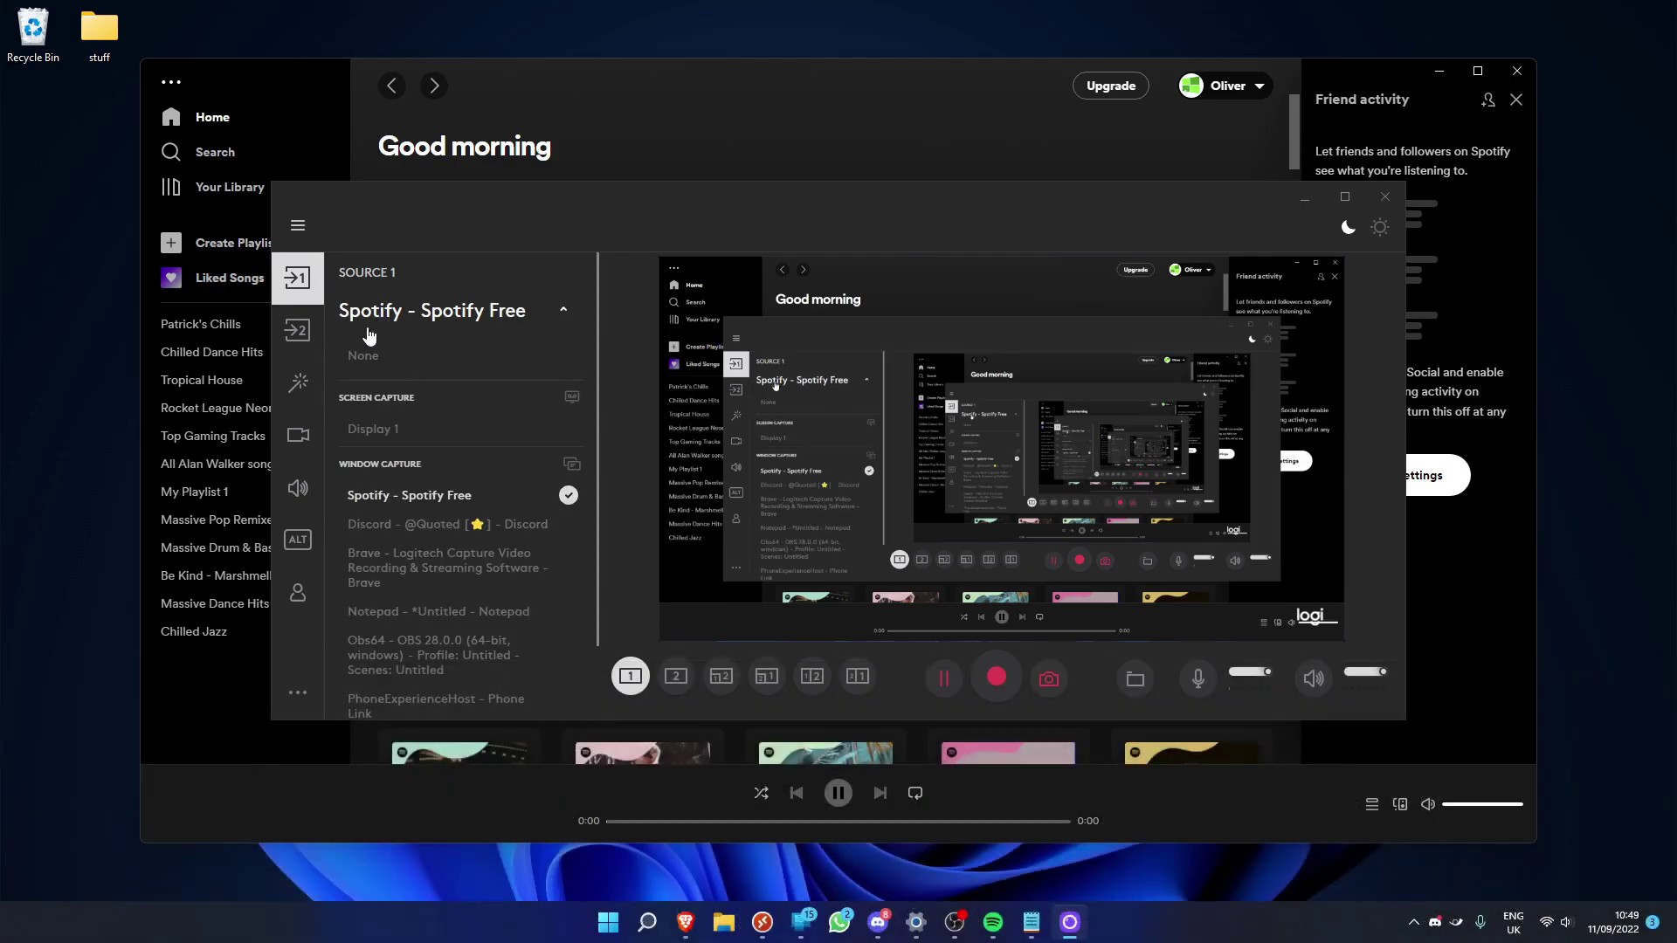
left_click(372, 428)
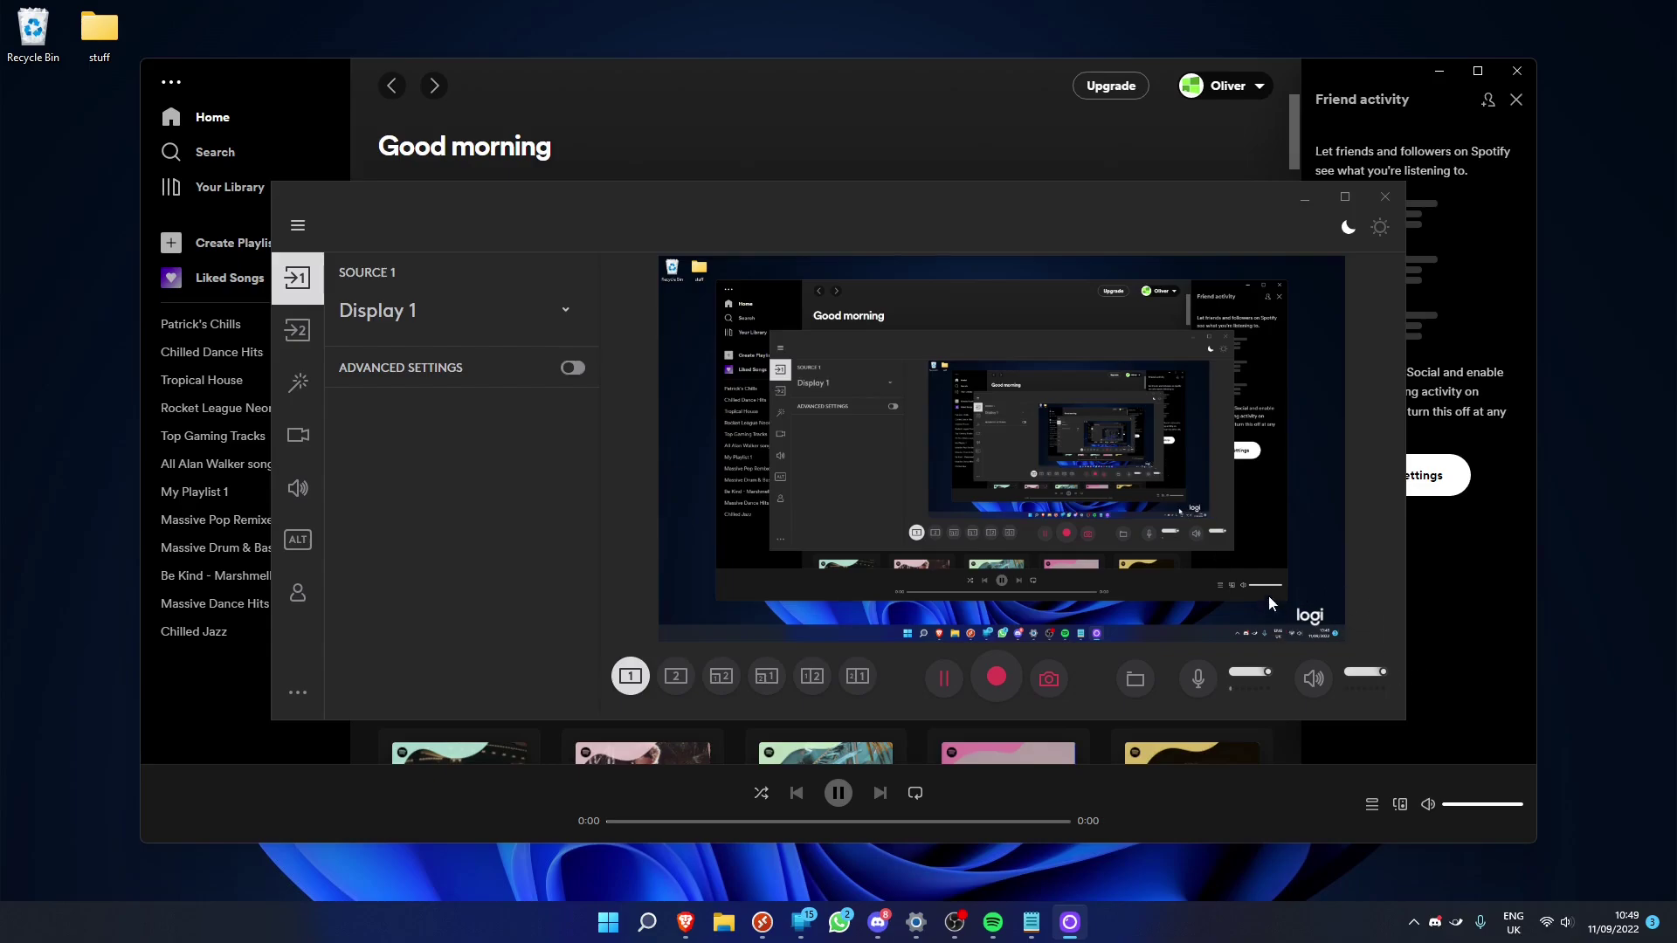
- Switch off the logi watermark and turn on the text overlay
left_click(300, 388)
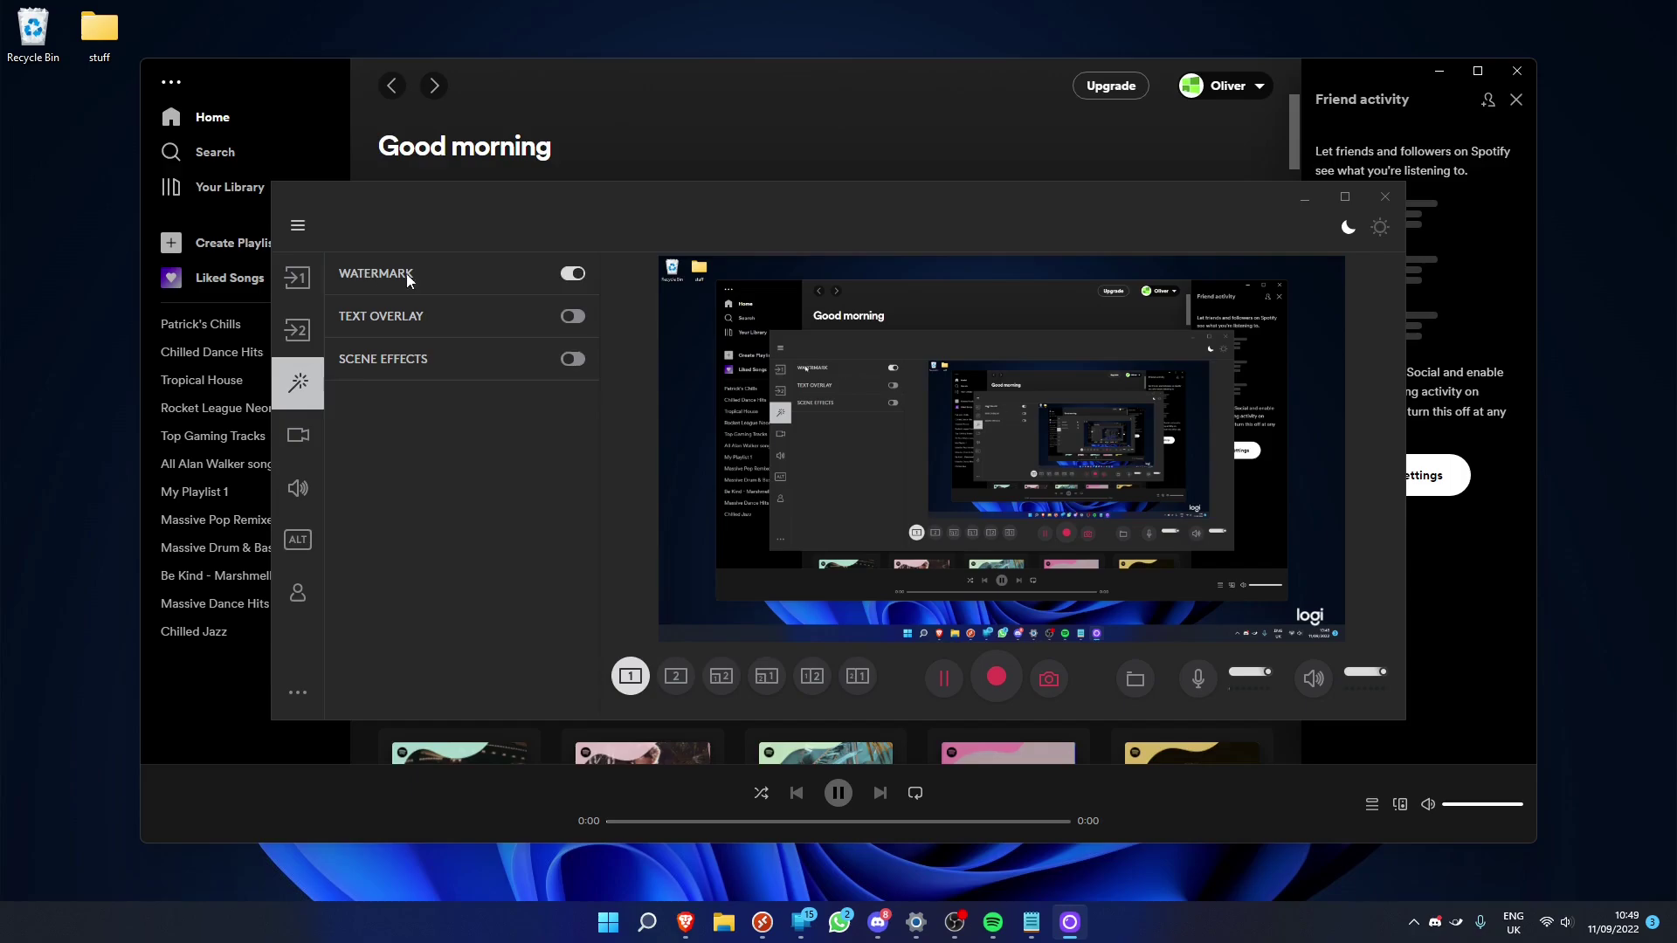
left_click(573, 274)
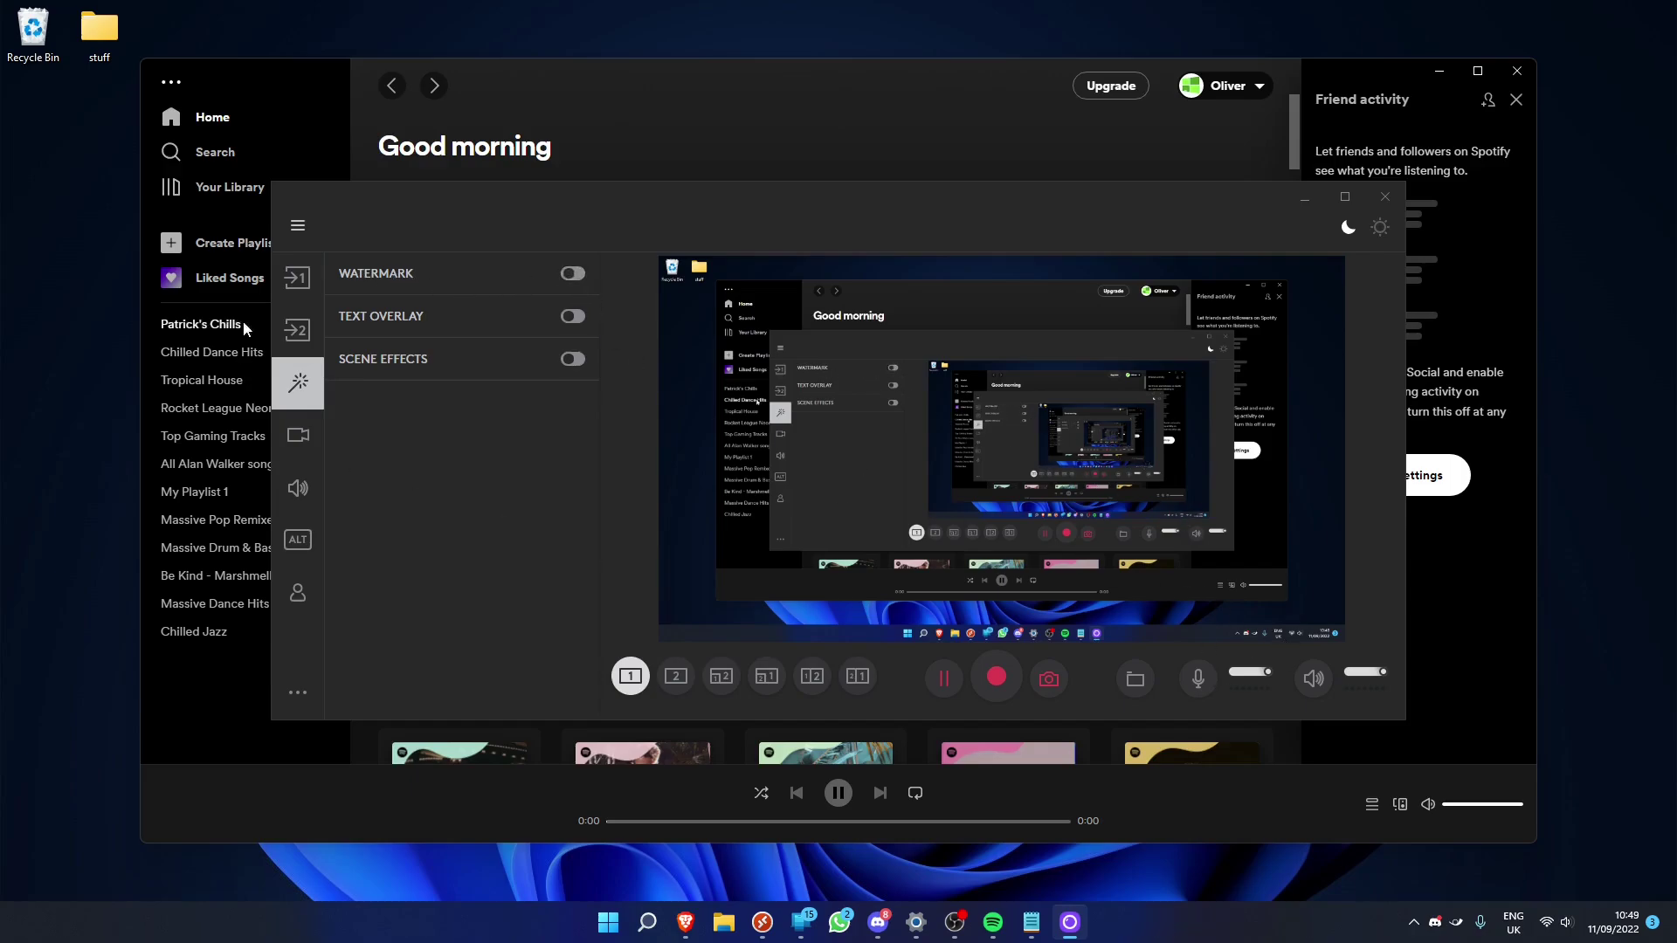
left_click(572, 316)
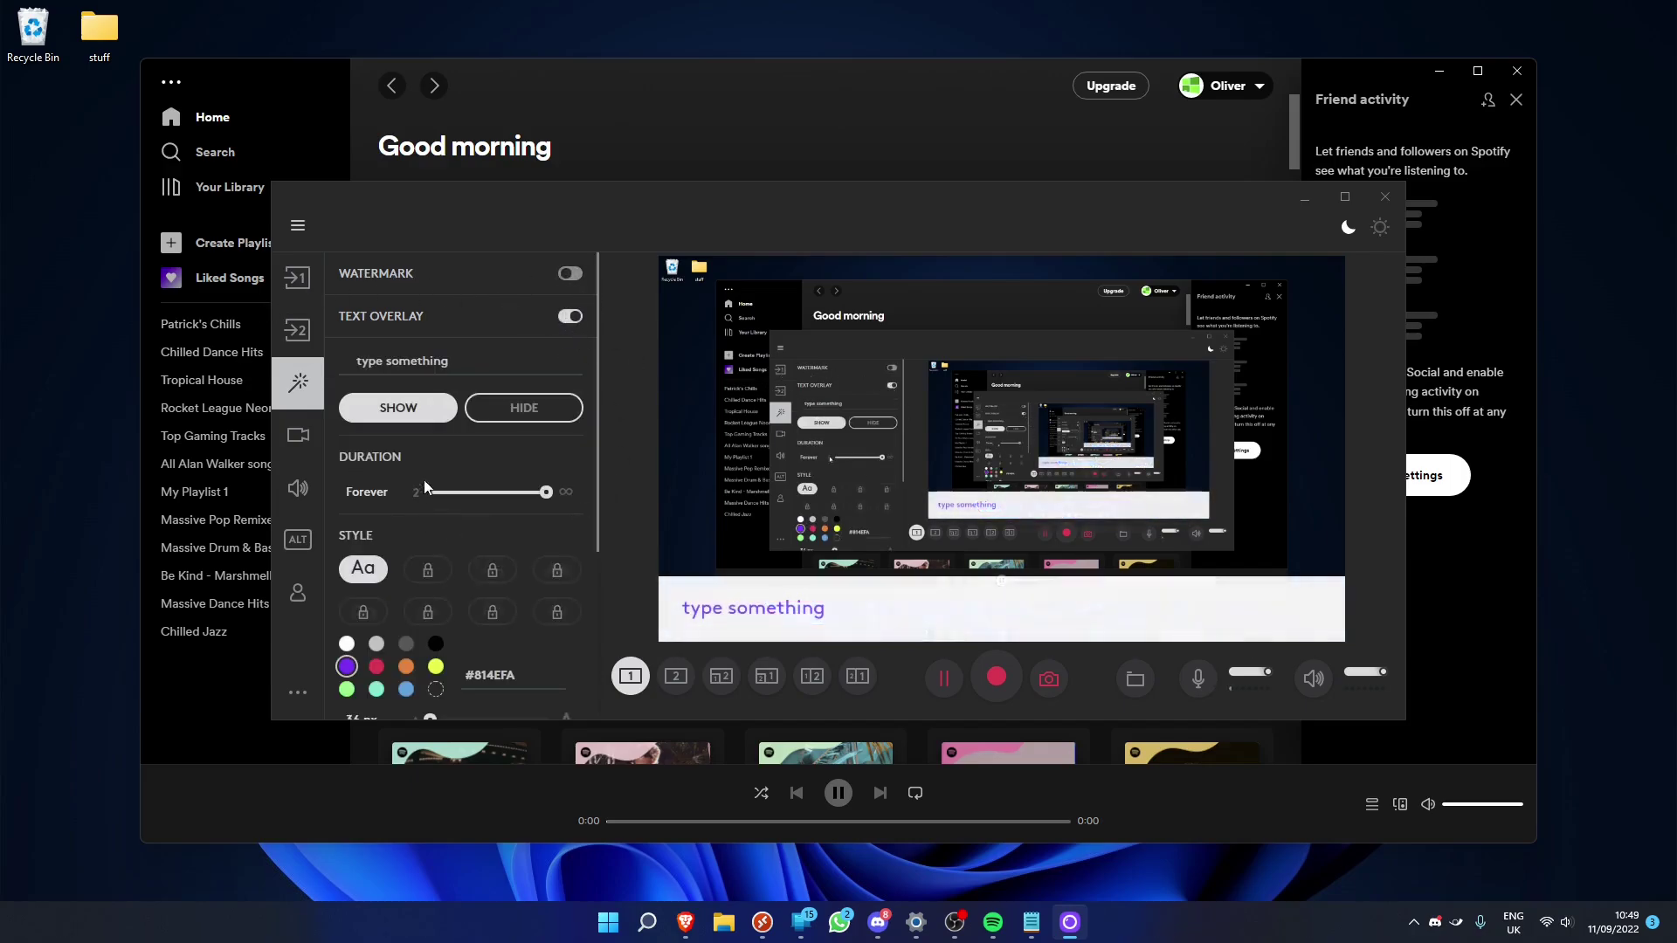
scroll(437, 431, "down", 1)
scroll(438, 432, "down", 3)
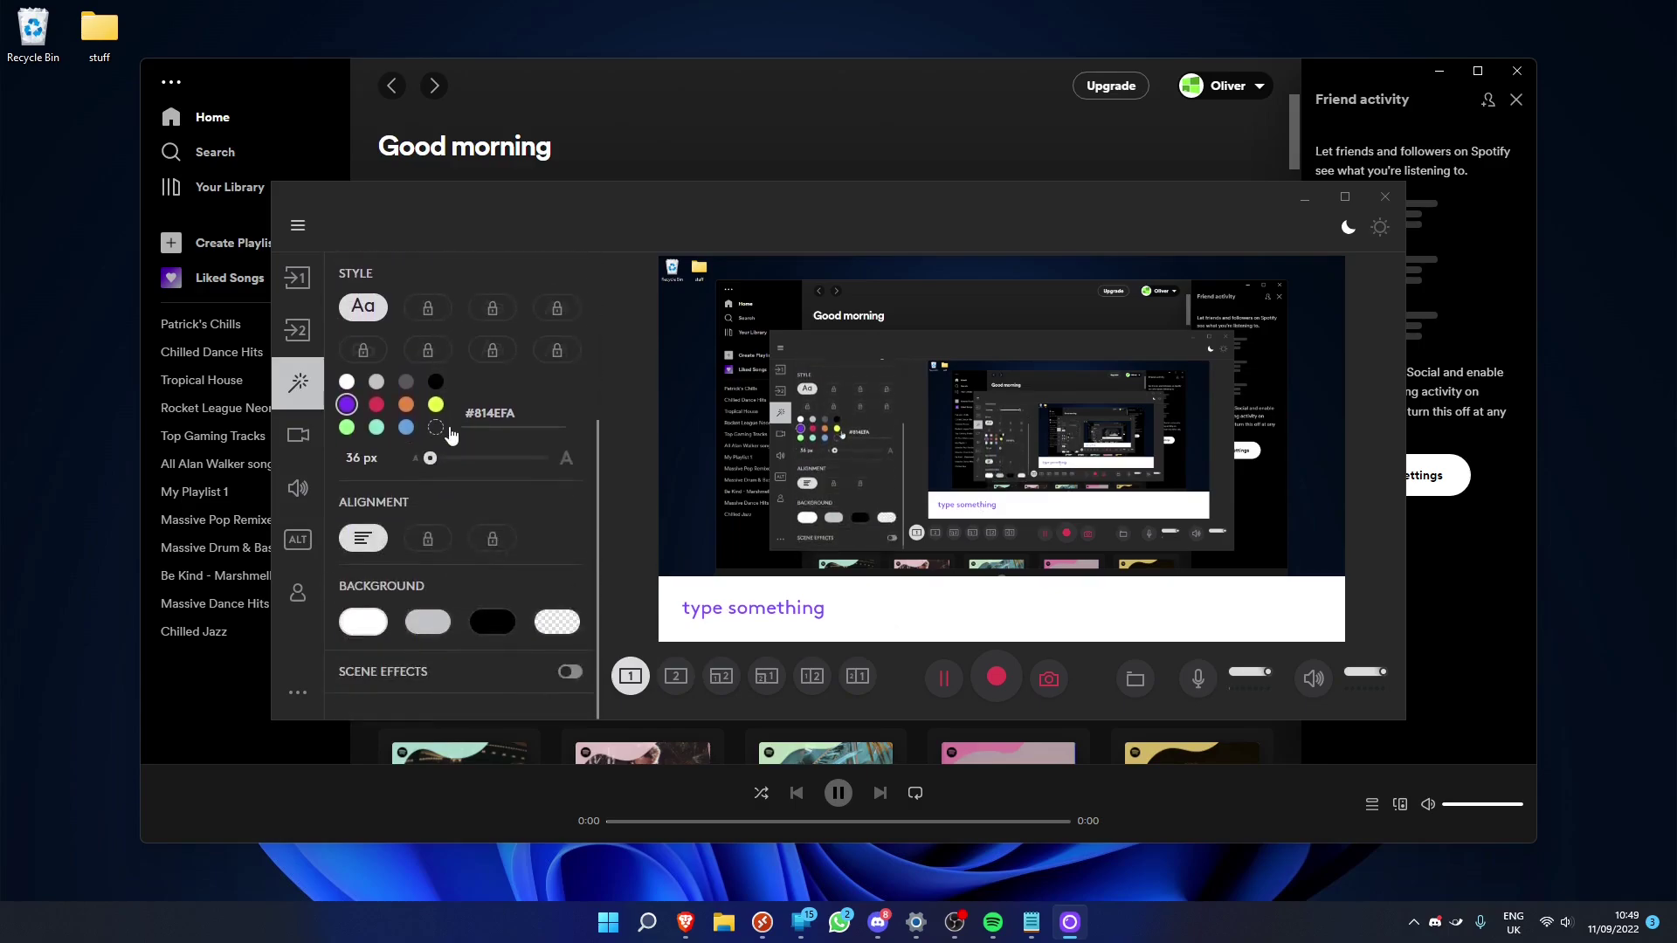
scroll(441, 428, "up", 4)
- Change the overlay text to 'Hello, world!' and make it yellow
left_click_drag(446, 371, 354, 353)
type("Hwell")
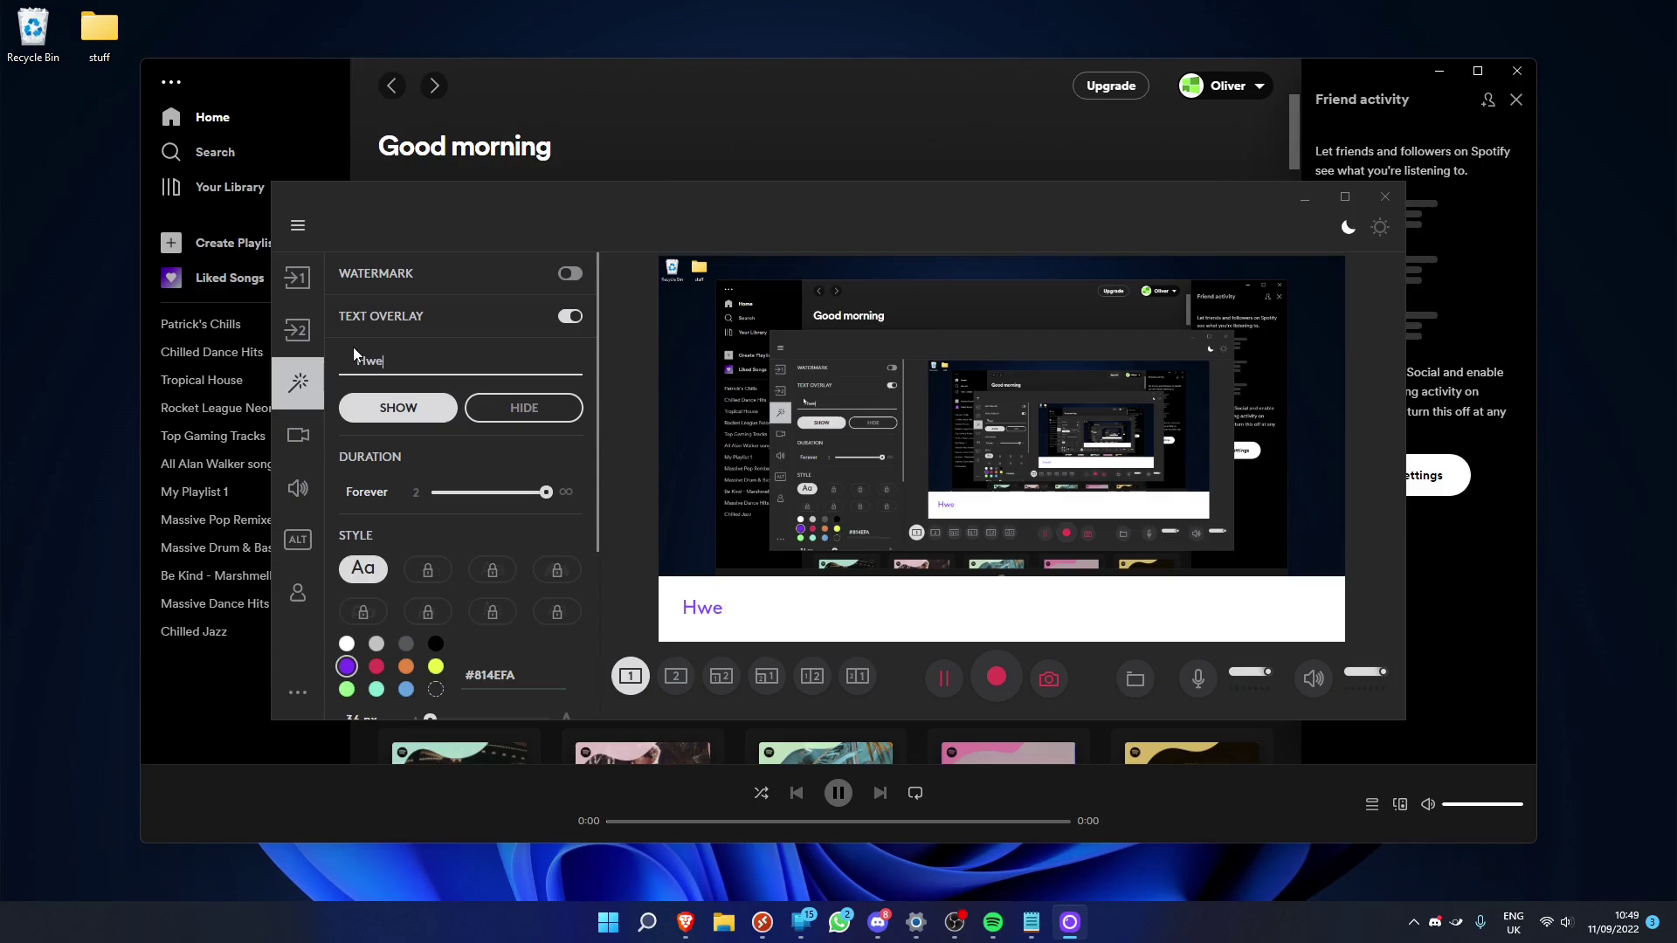
key("BackSpace")
key("BackSpace")
key("BackSpace")
type("ello, world!")
left_click(436, 667)
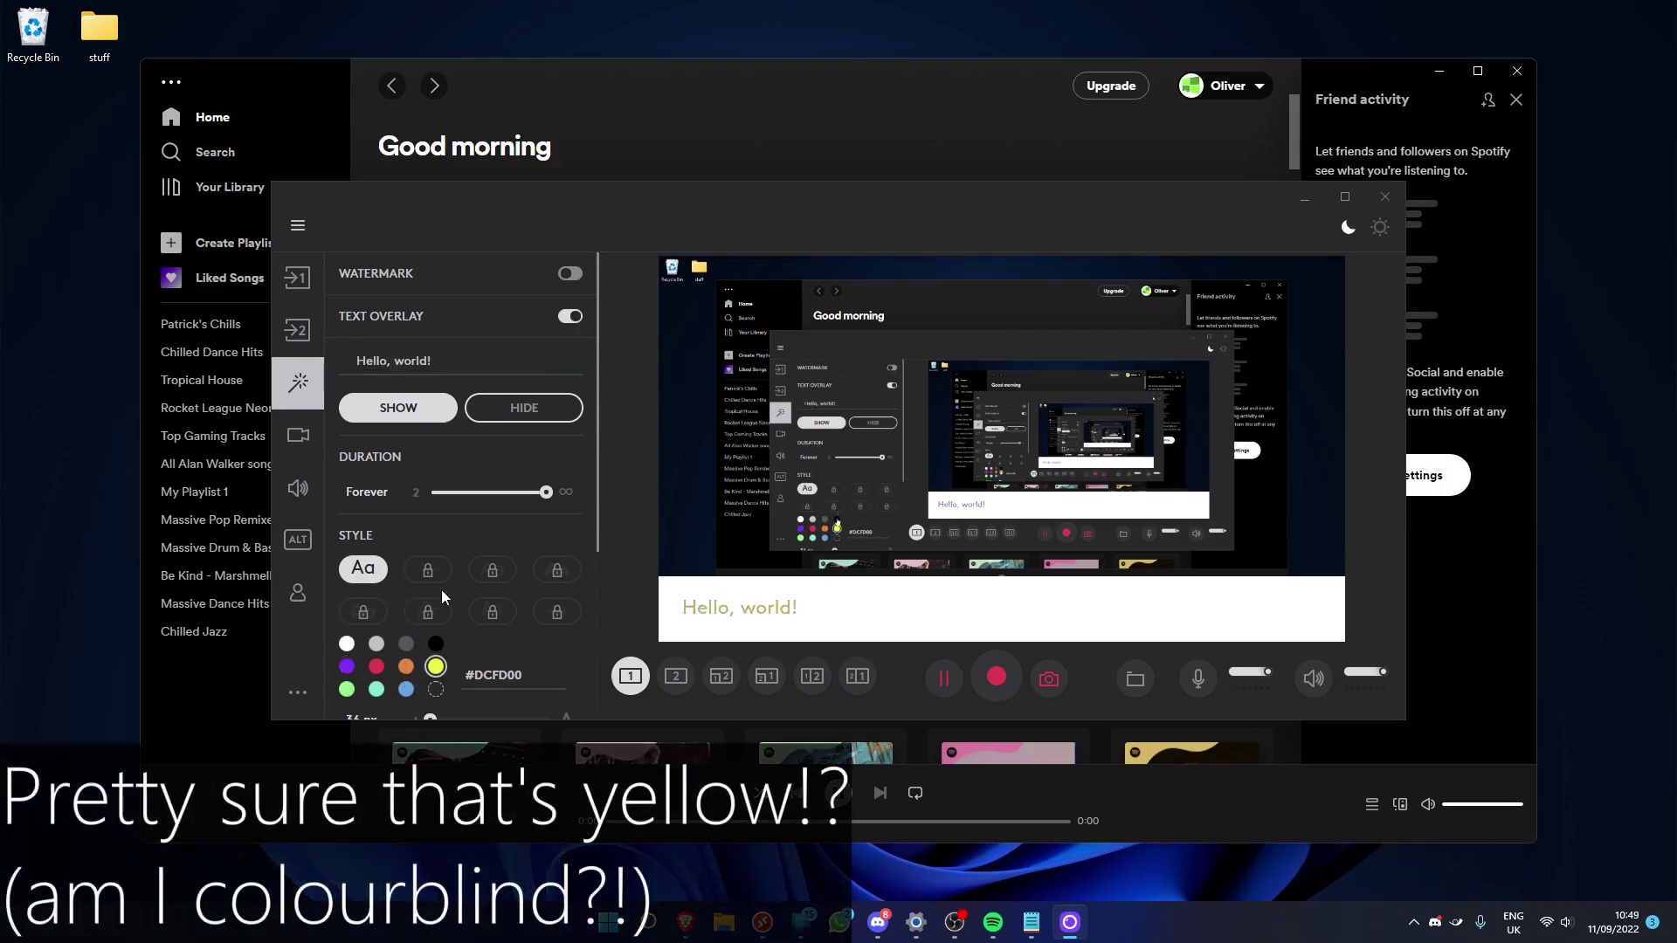
- Try a locked text style, then dismiss the sign-in prompt for extra effects
scroll(430, 548, "down", 1)
scroll(428, 542, "down", 3)
scroll(437, 412, "up", 1)
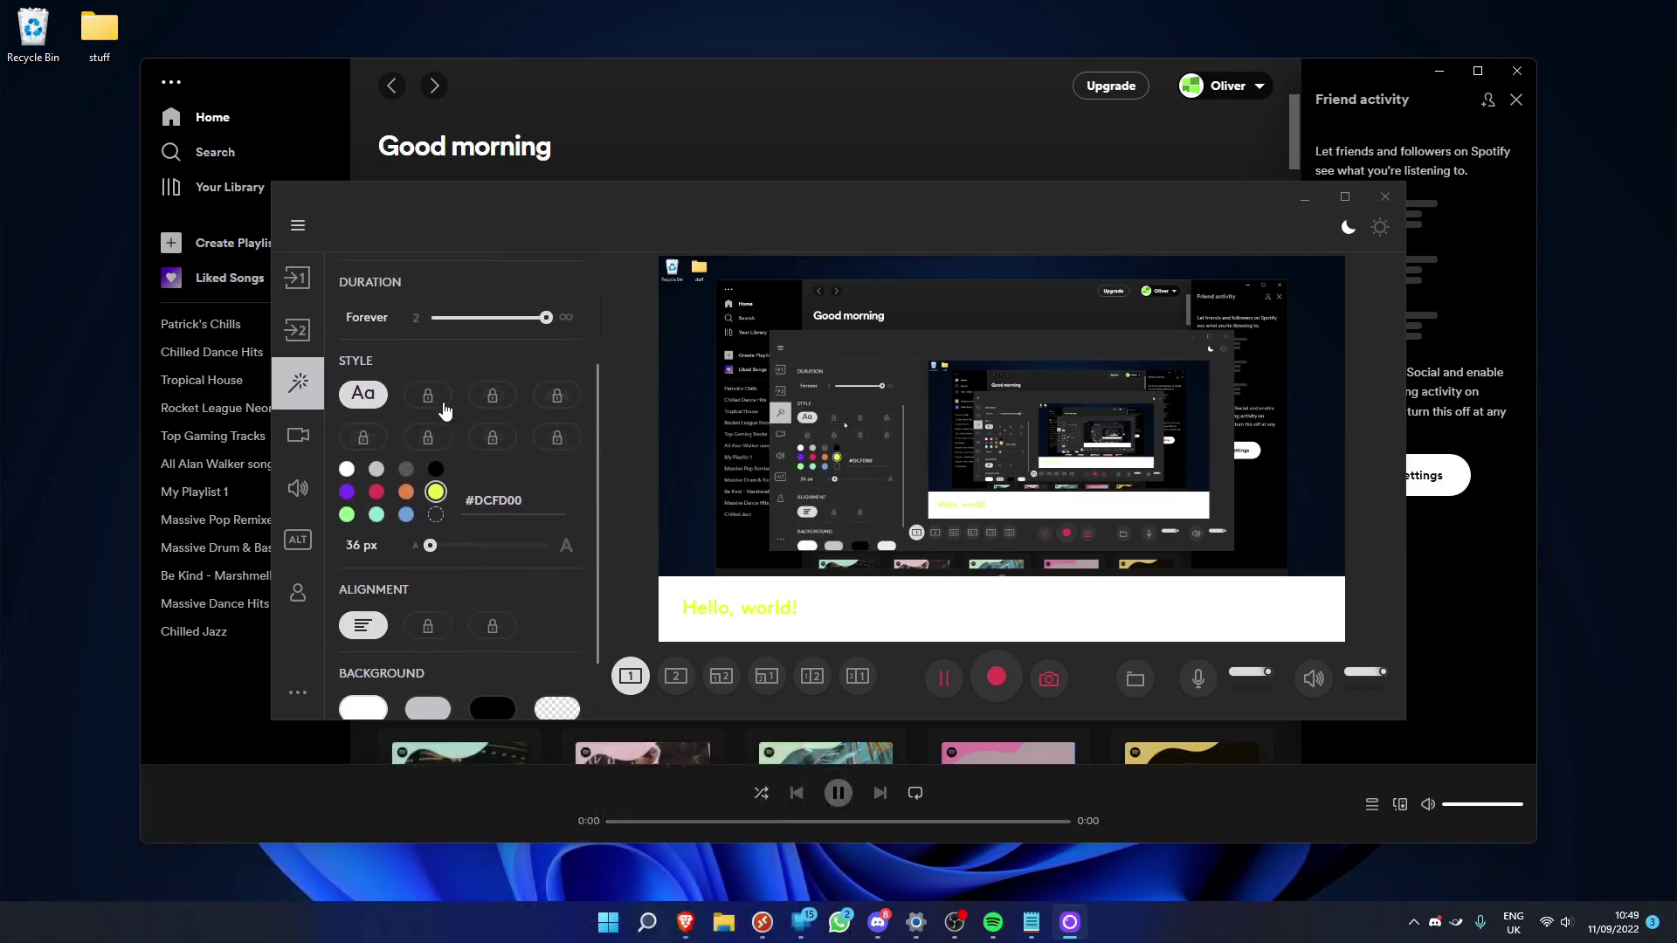
left_click(438, 407)
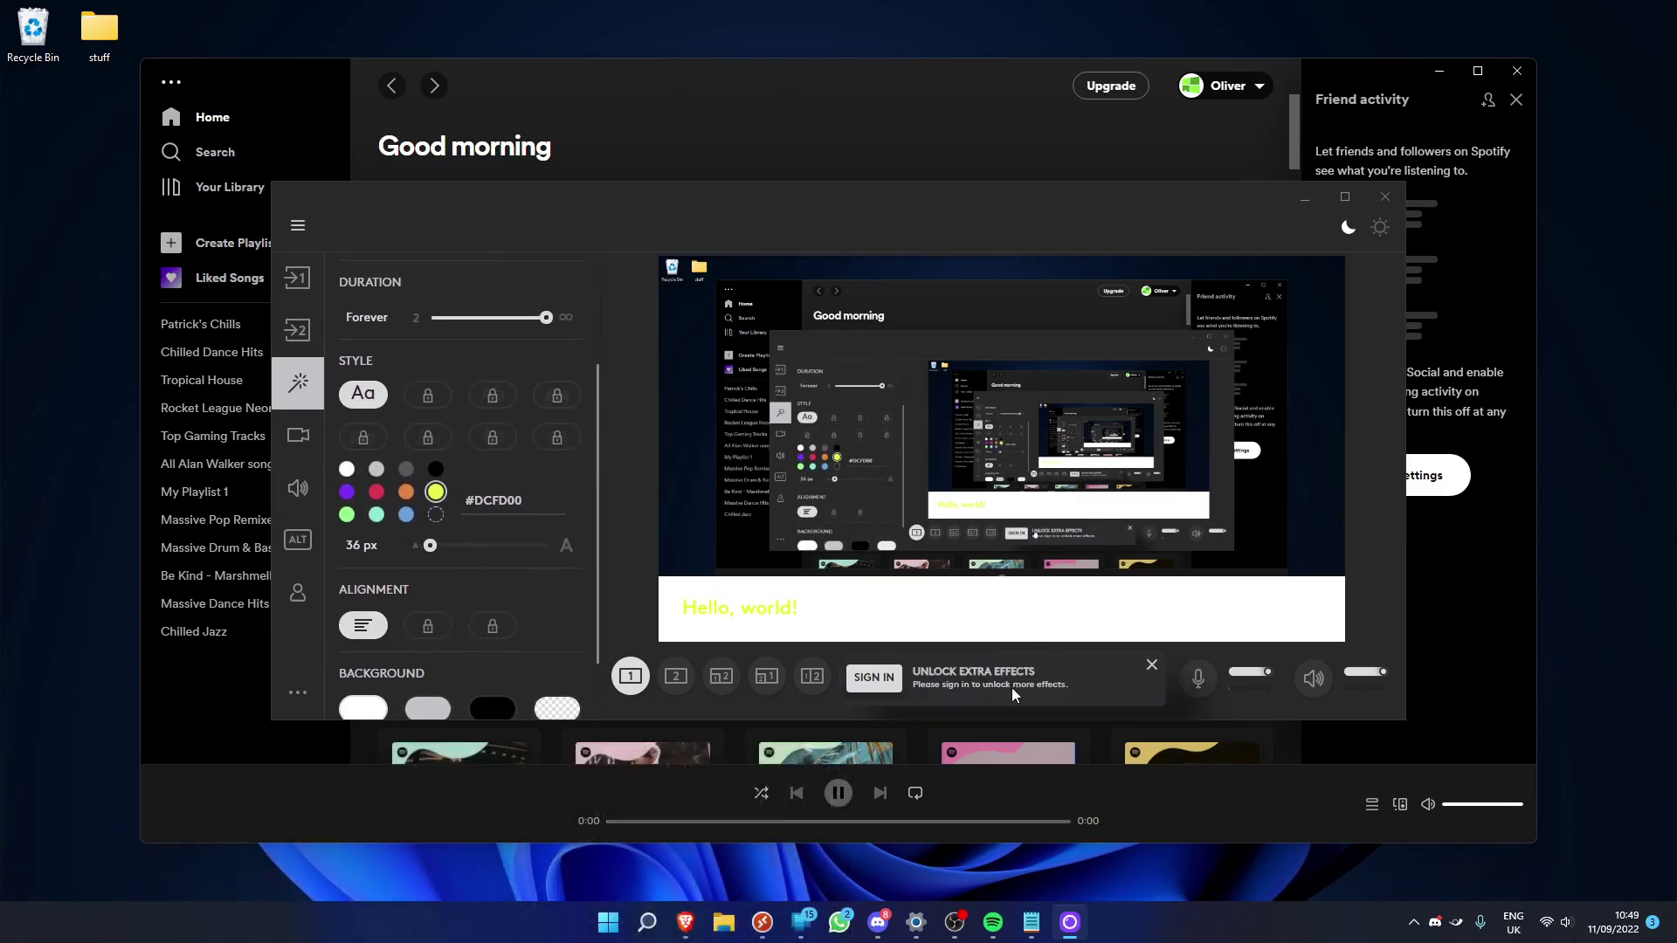
left_click(1151, 666)
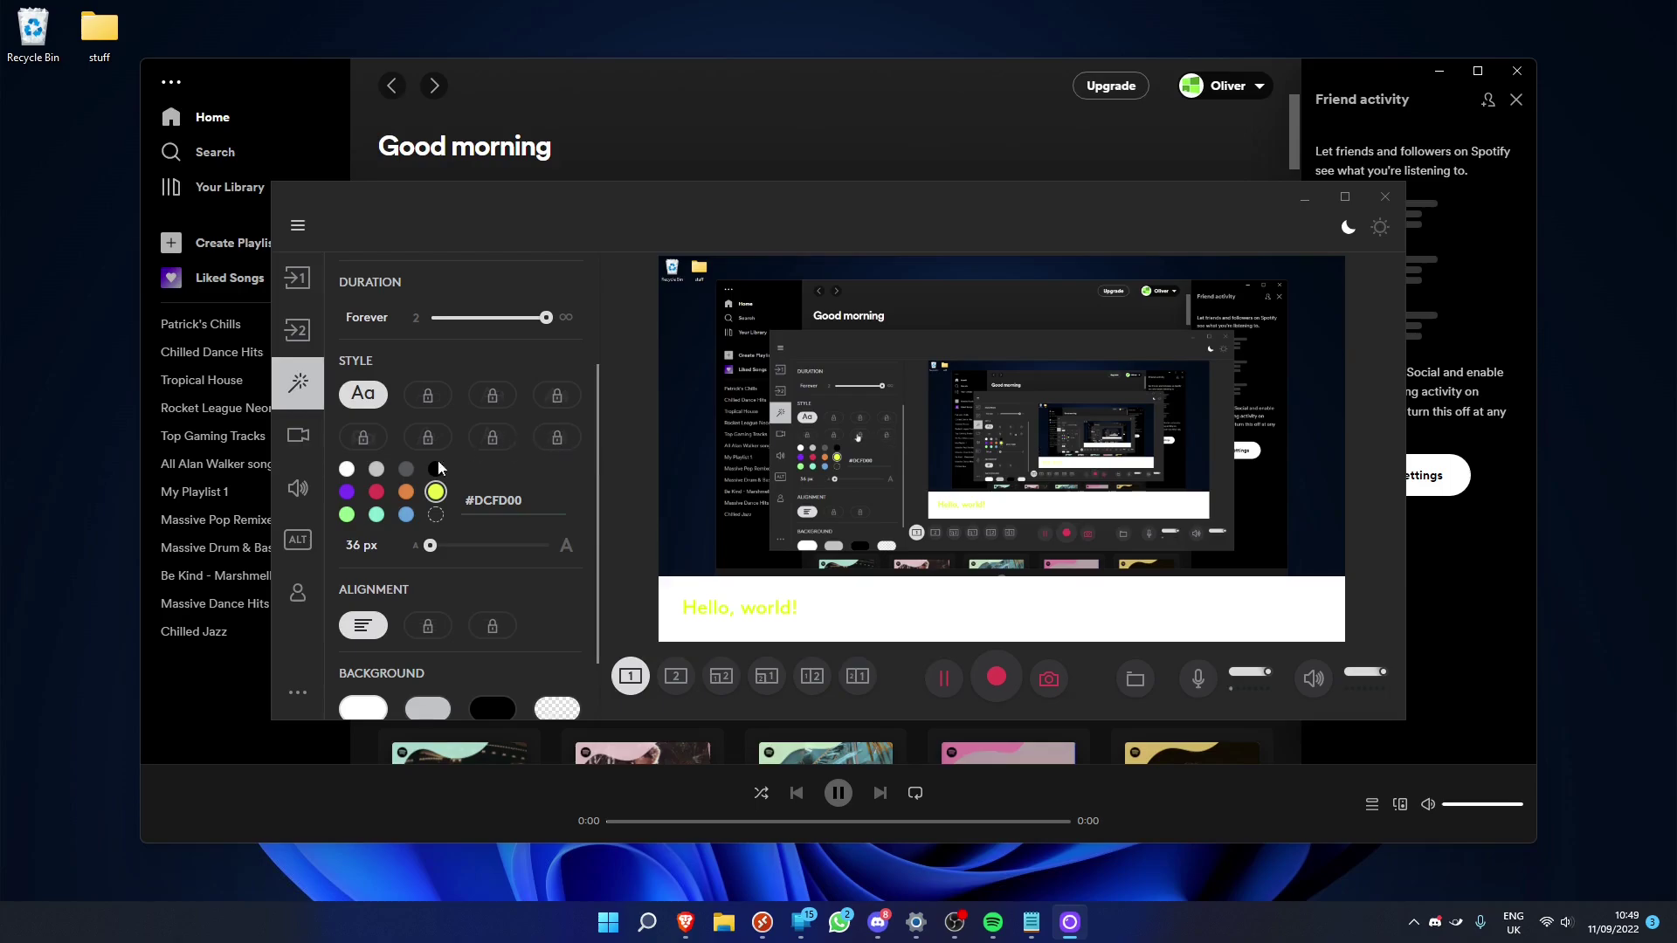
- Make the caption background transparent and go back to the Source 1 settings
scroll(438, 459, "up", 1)
scroll(463, 513, "down", 1)
scroll(450, 590, "up", 1)
scroll(451, 590, "down", 2)
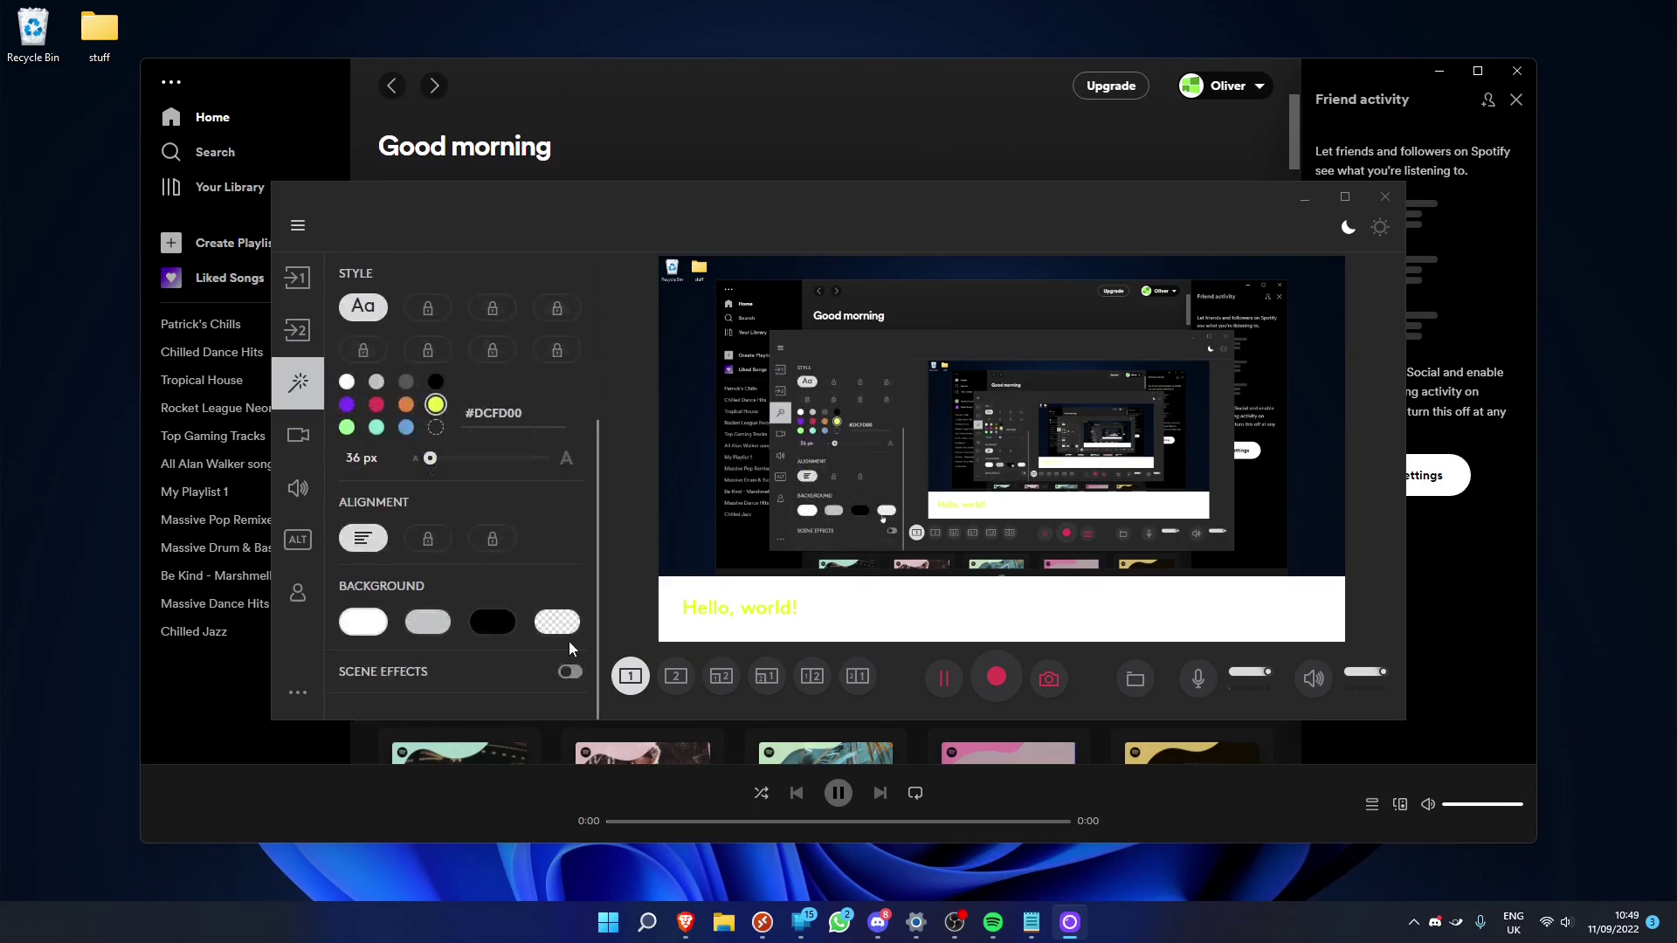
left_click(567, 636)
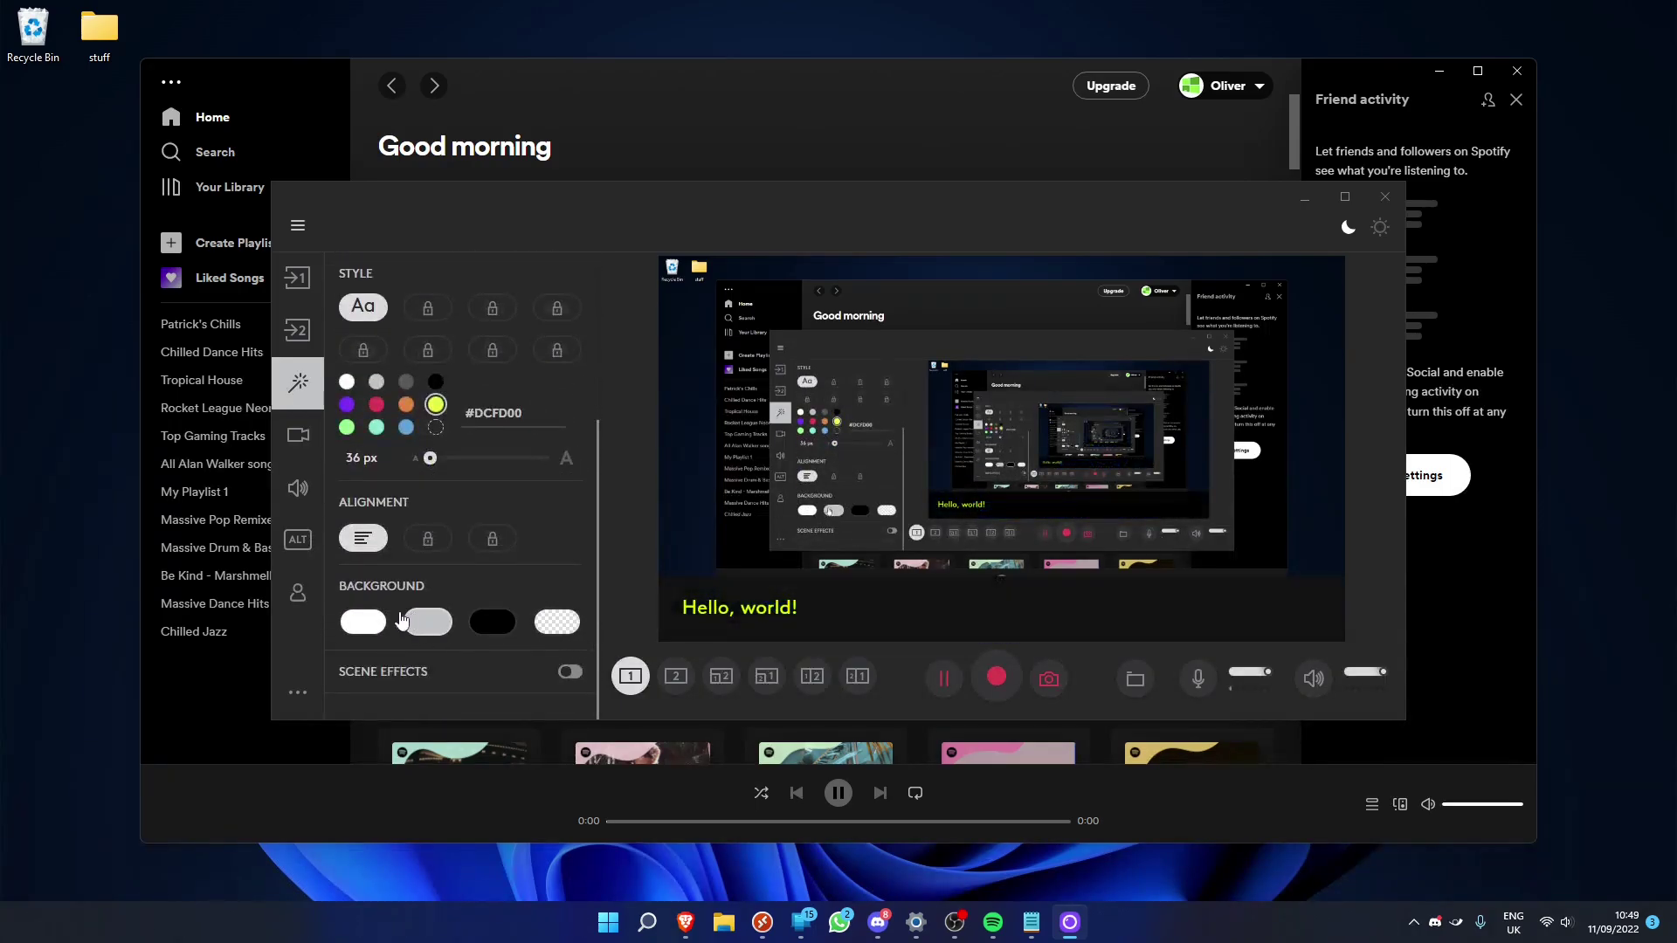
scroll(390, 611, "up", 1)
scroll(389, 607, "up", 2)
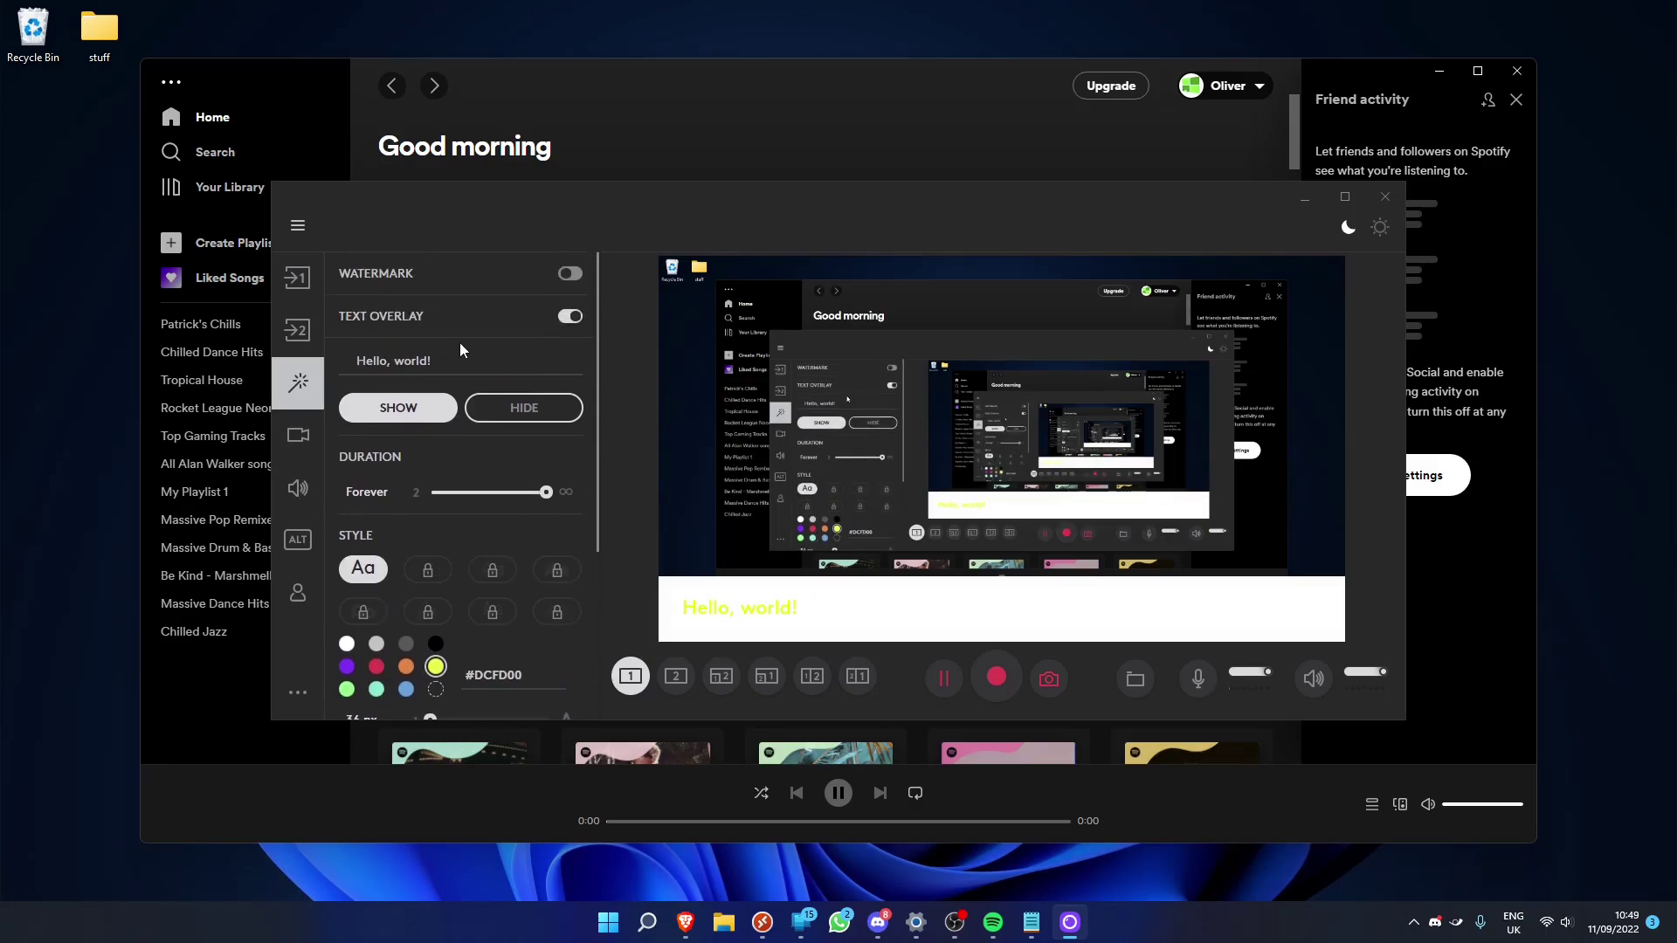
left_click(297, 278)
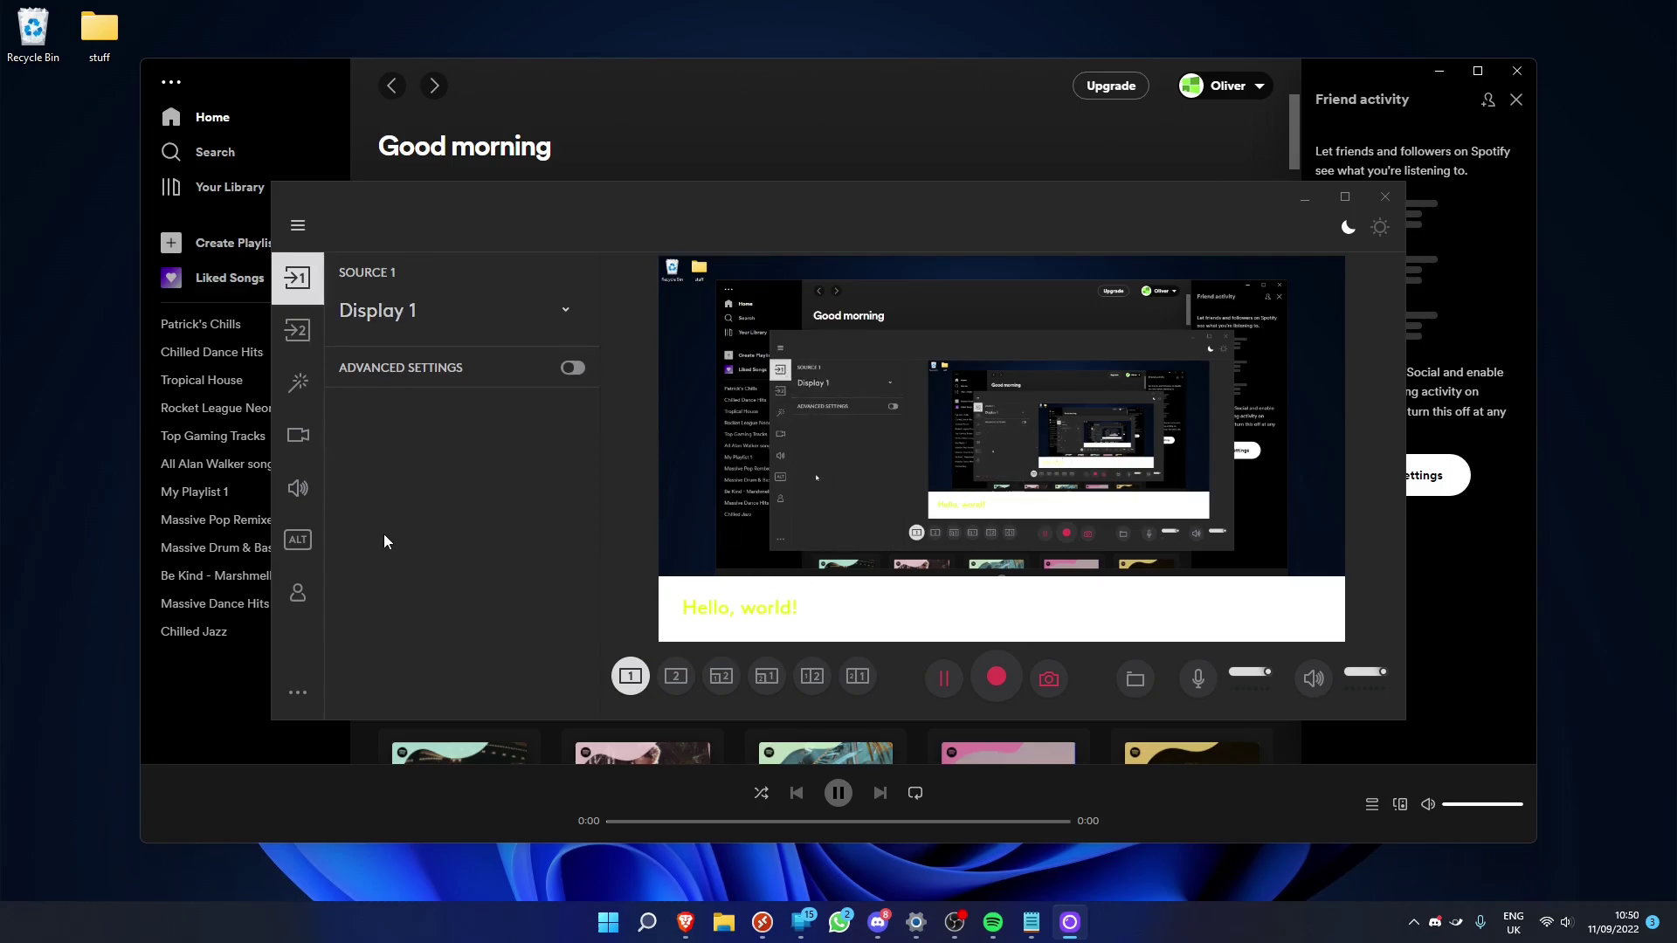
- Minimize Spotify and launch BlueStacks 5 from Windows search
left_click(1439, 71)
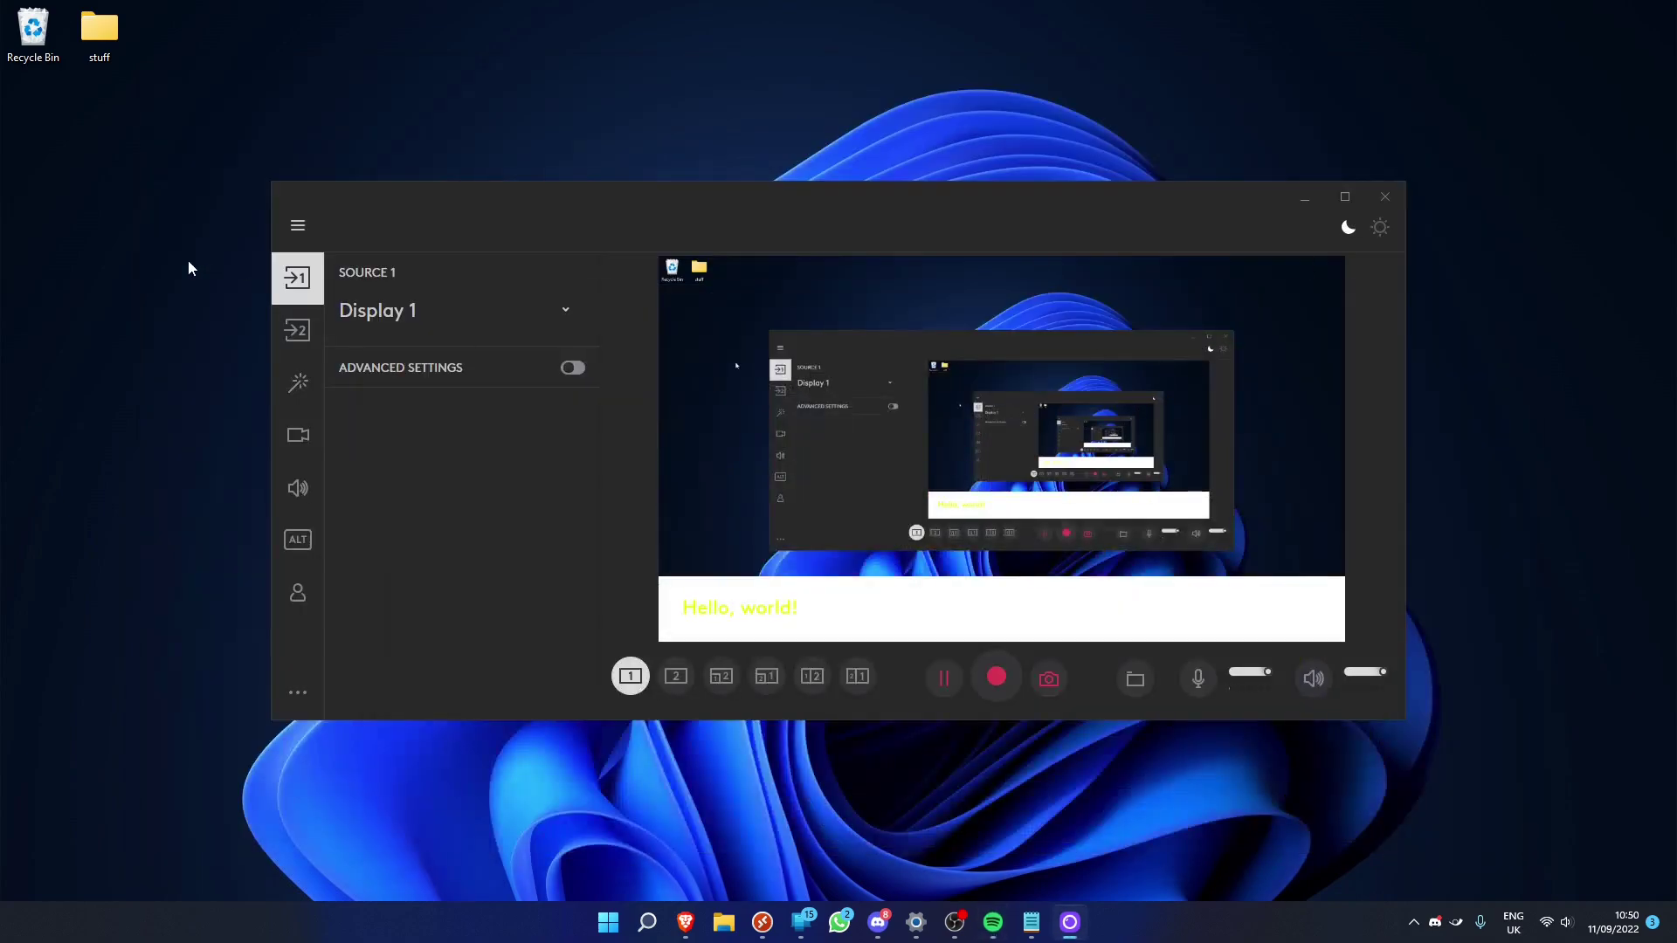
key("super")
type("blu")
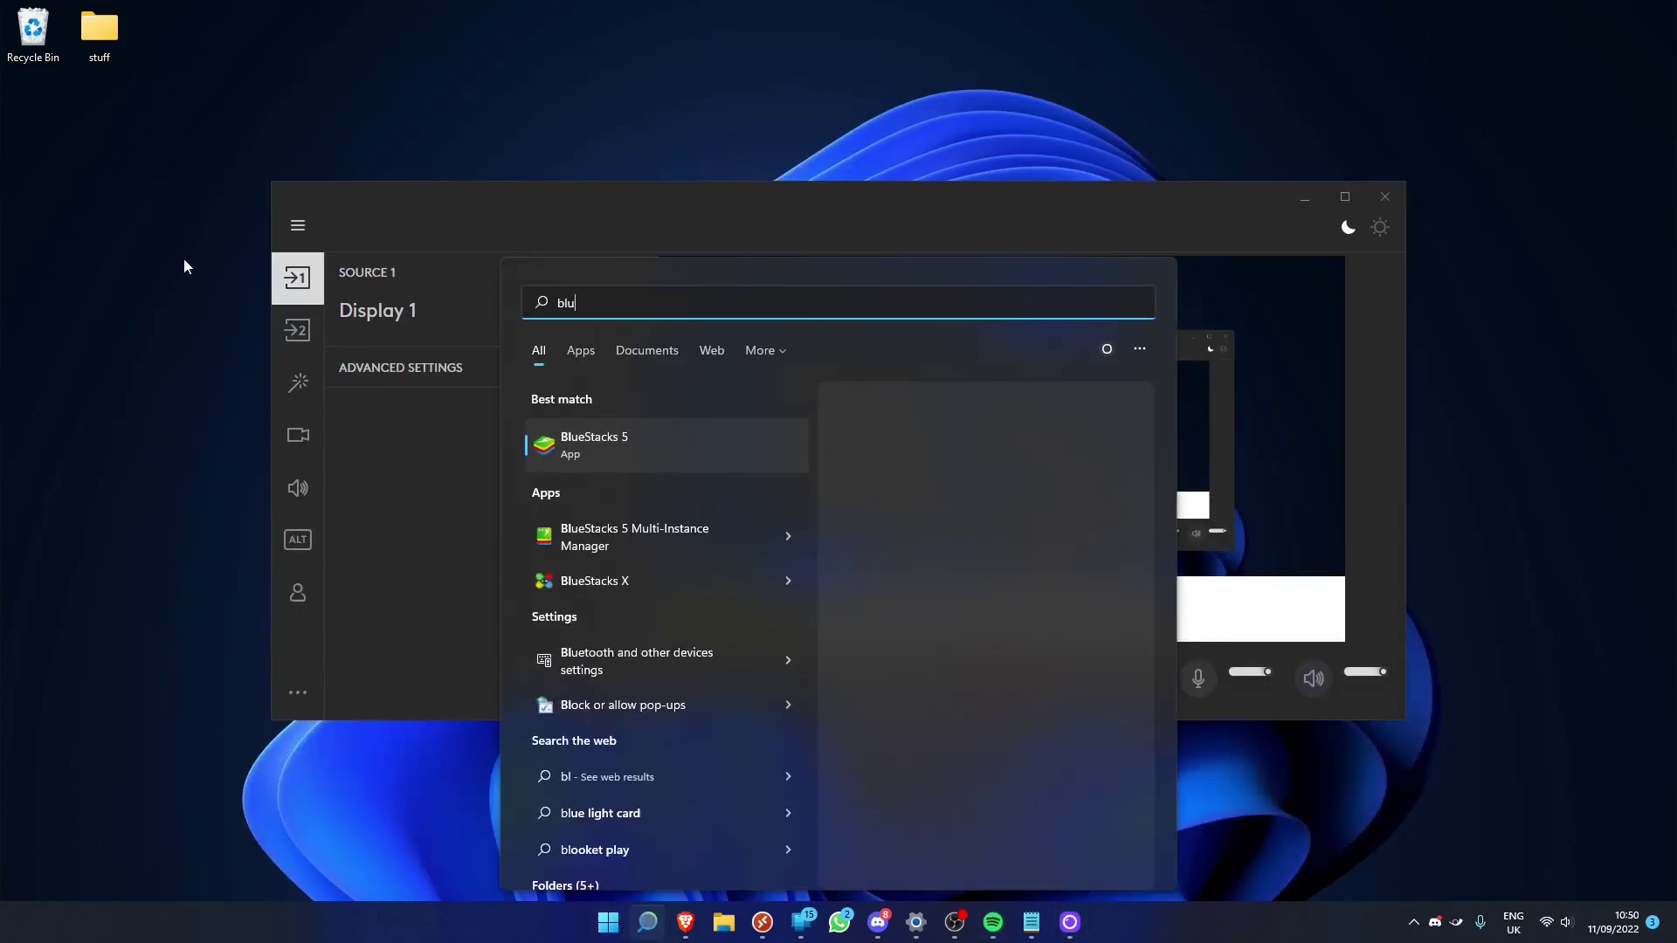
key("Return")
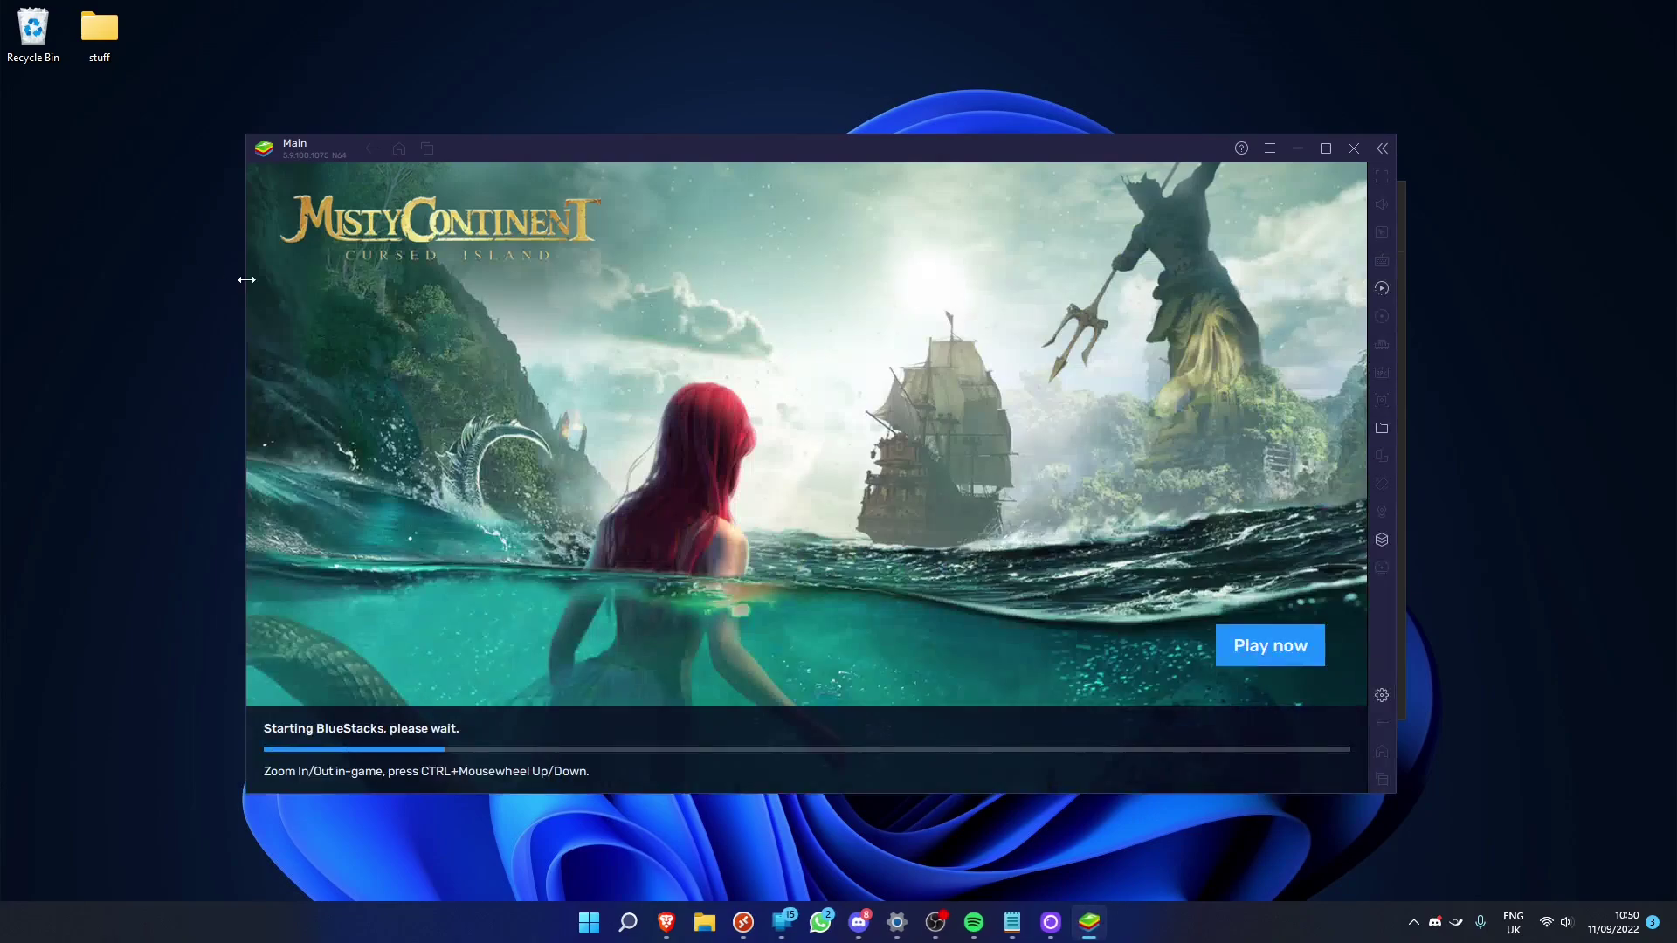
- Set the BlueStacks camera to Logi Capture under Devices, save, and close Settings
left_click(1382, 697)
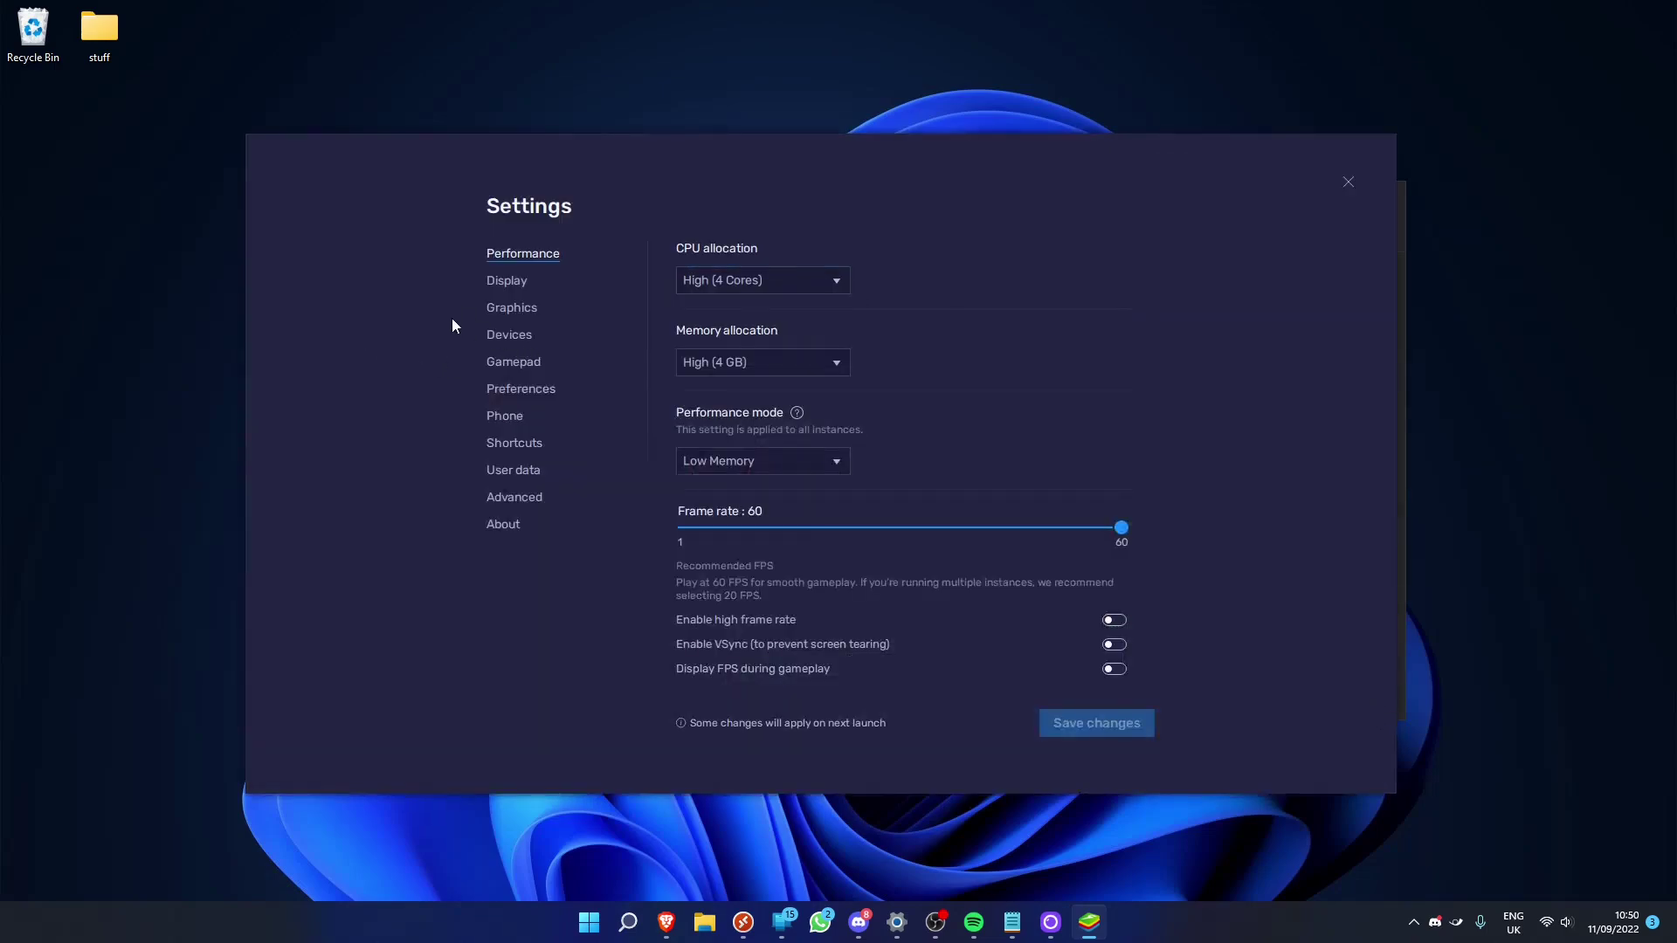
left_click(523, 338)
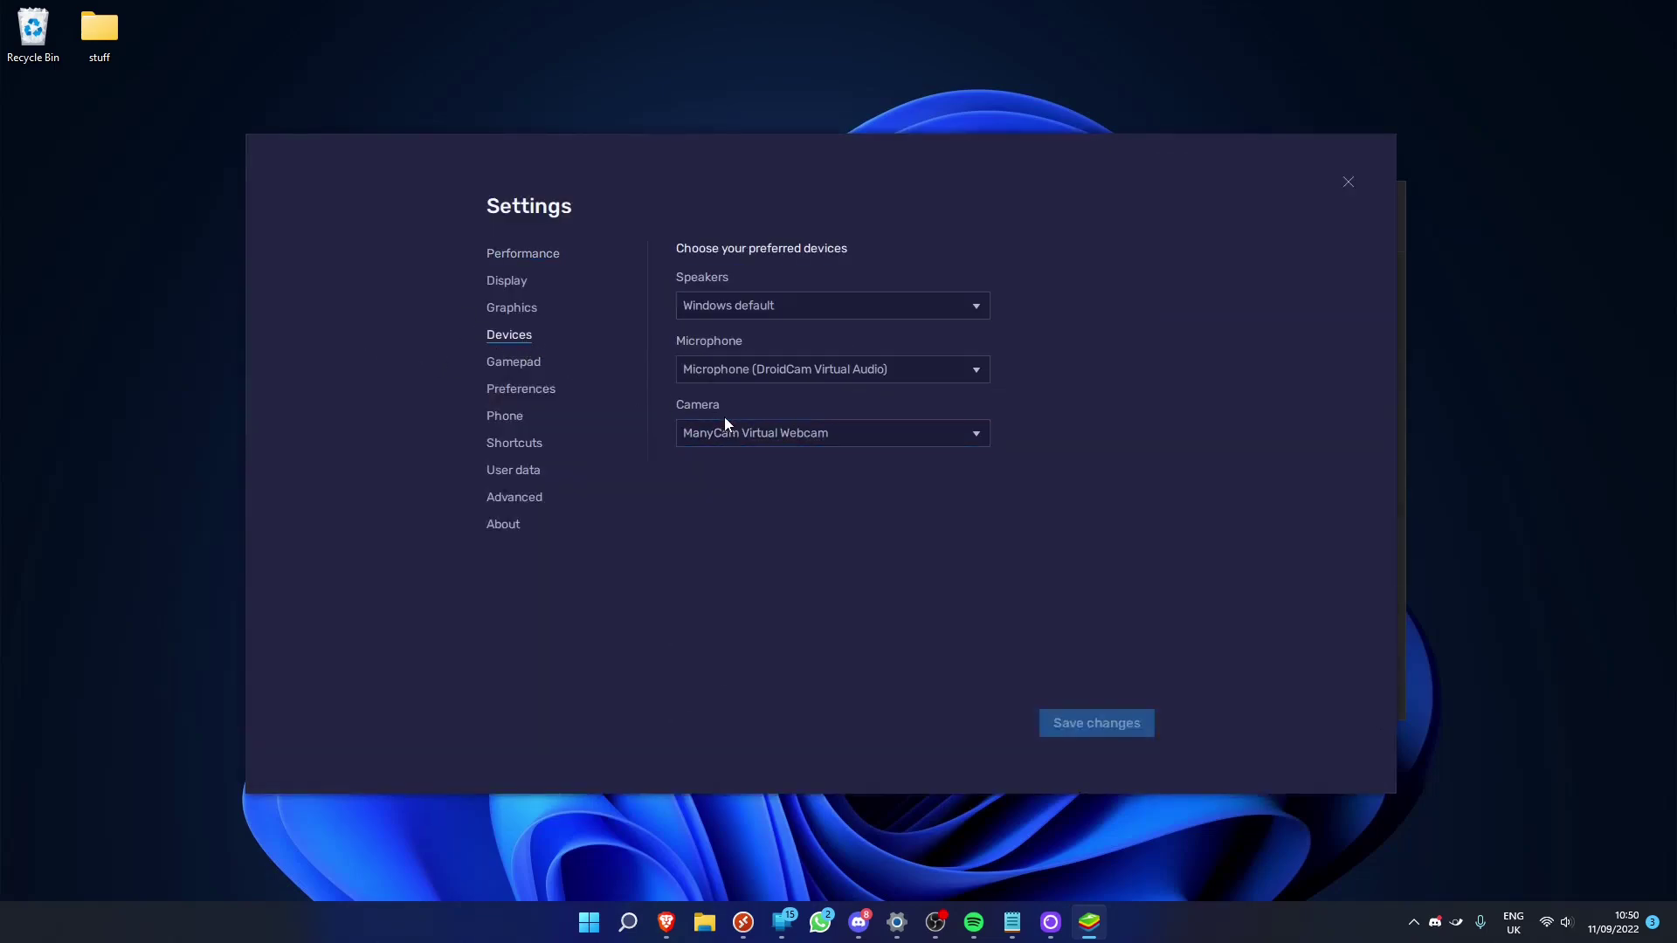
left_click(705, 433)
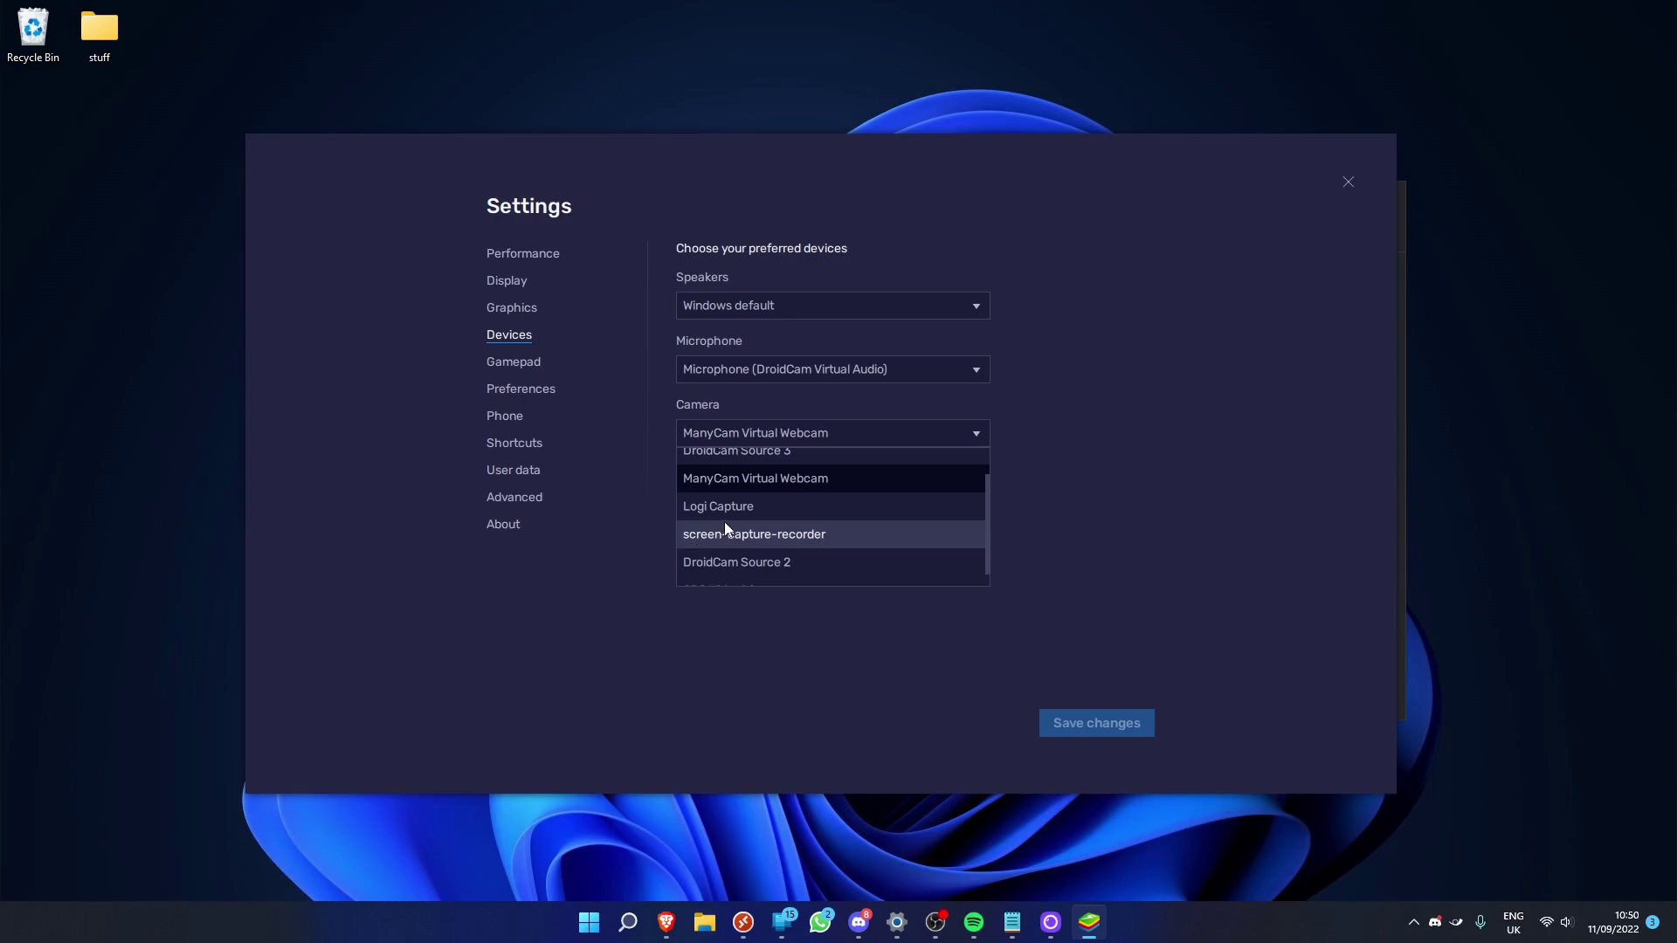
left_click(730, 505)
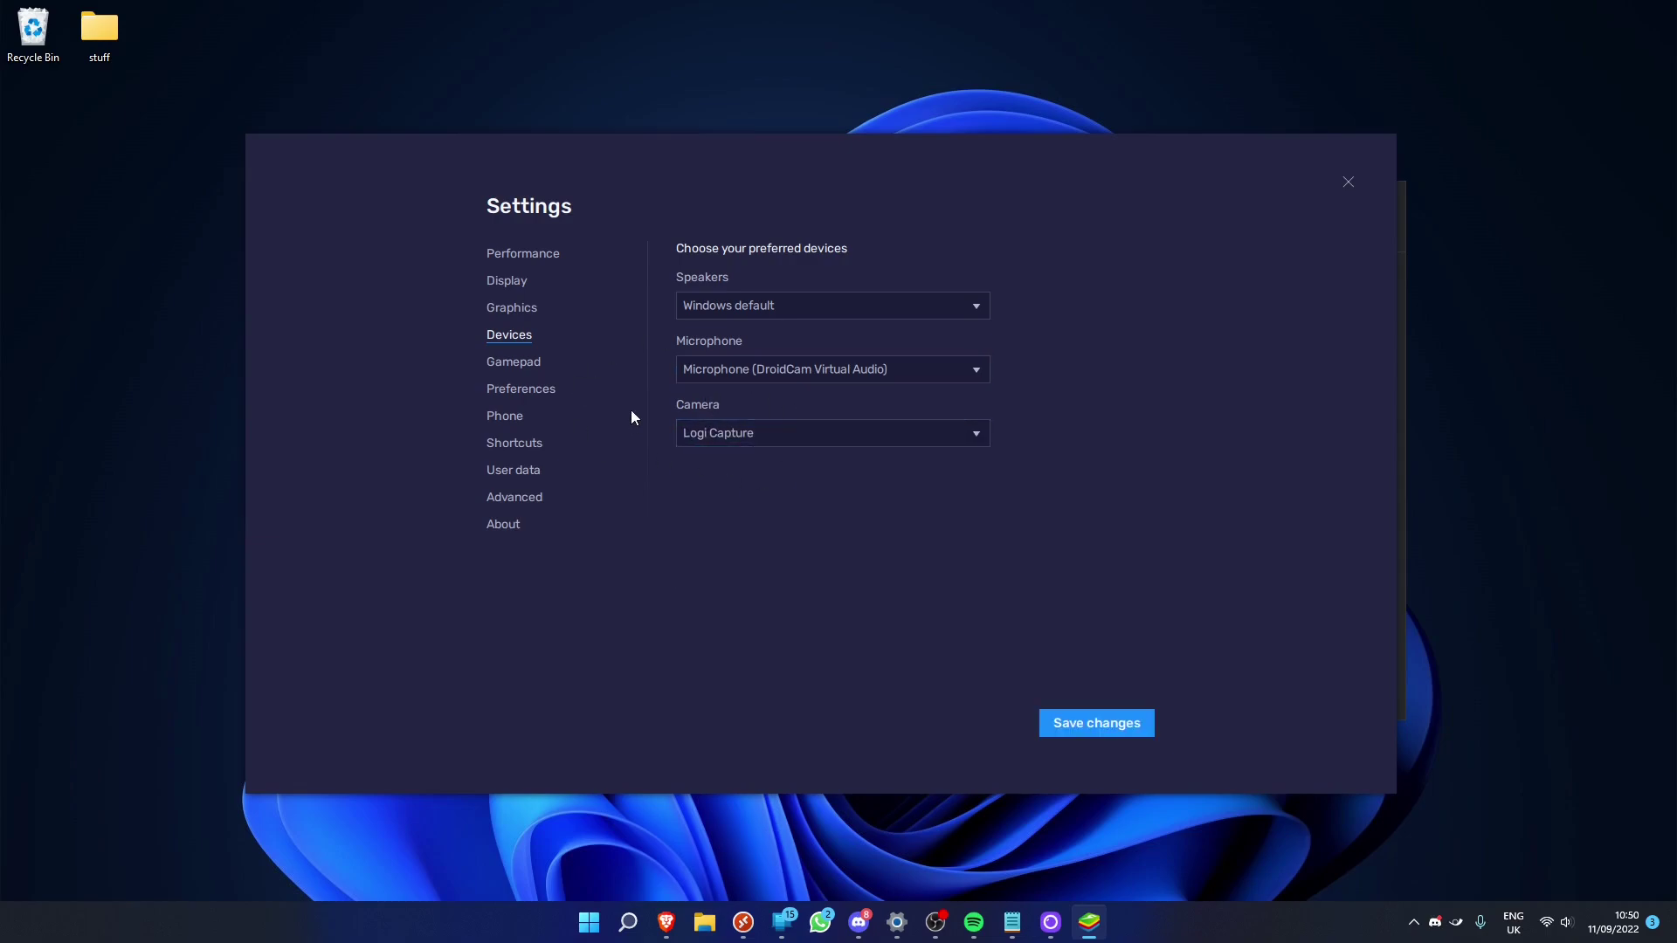
left_click(1057, 722)
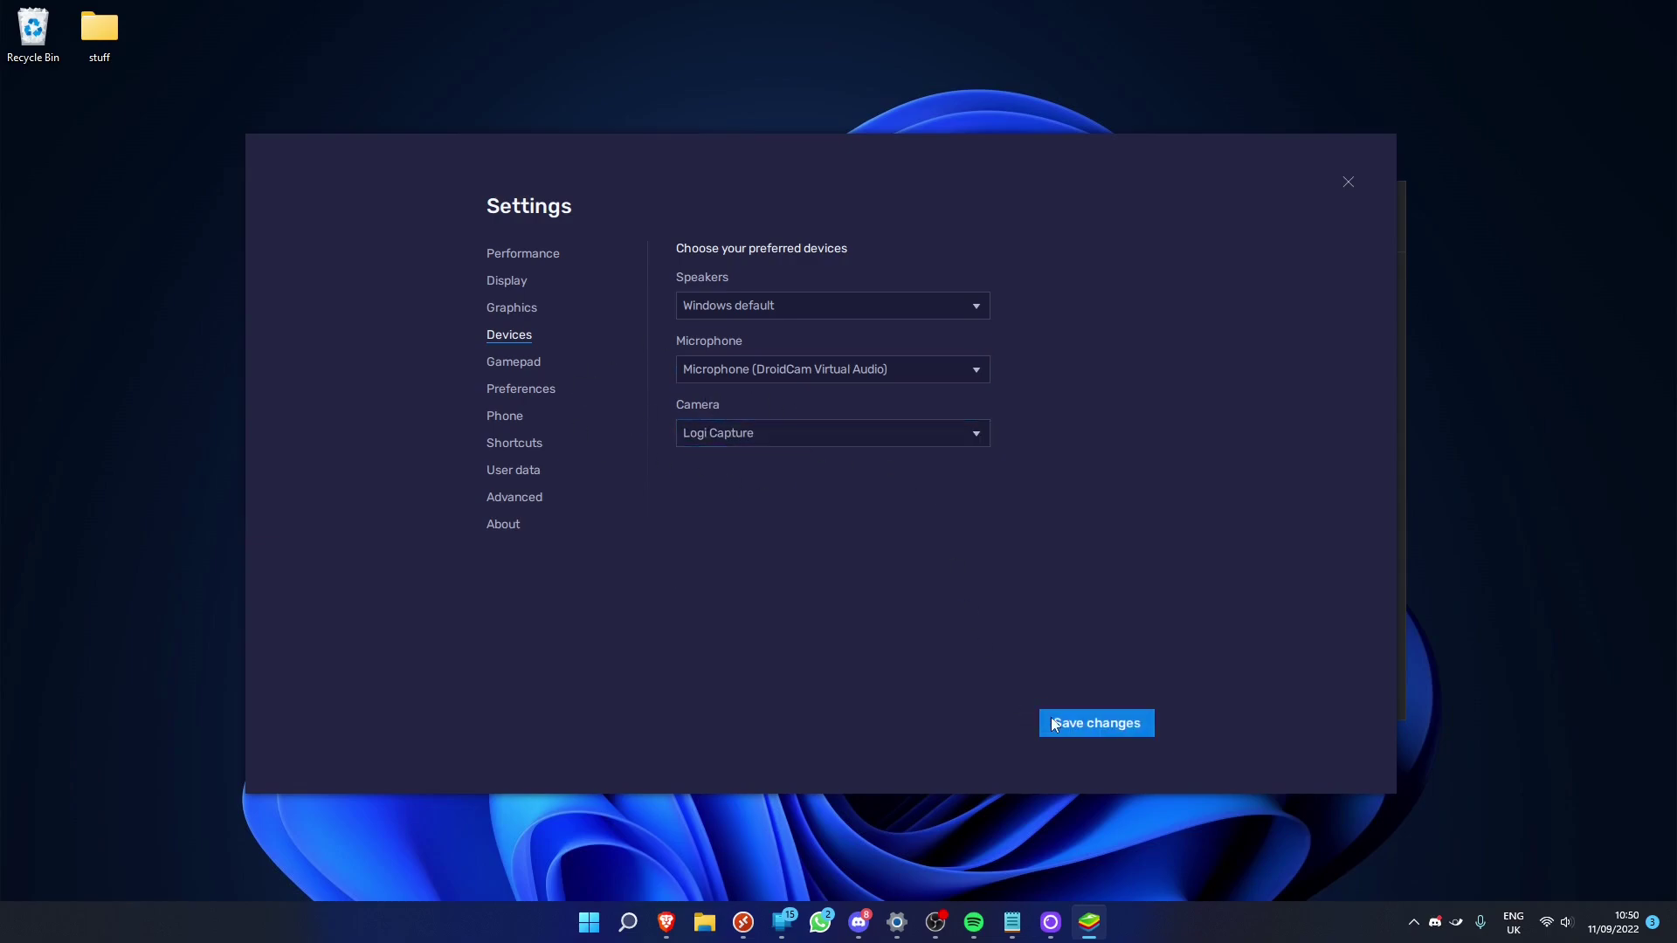
left_click(1347, 182)
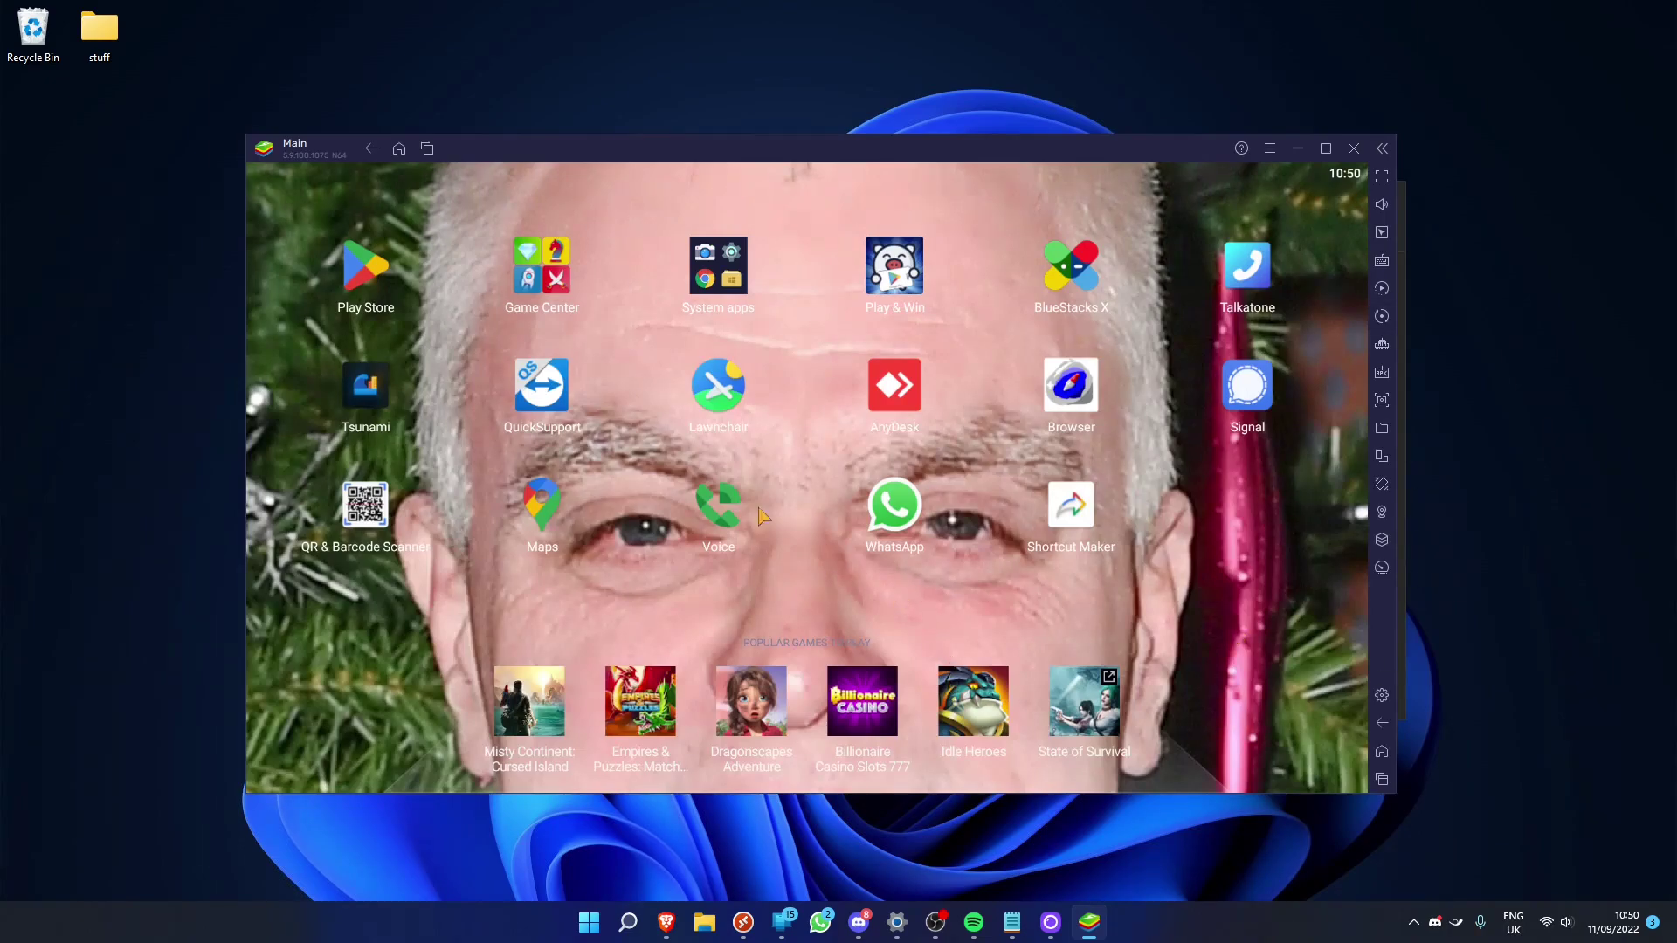
- Open the Camera app from the System apps folder
left_click(706, 284)
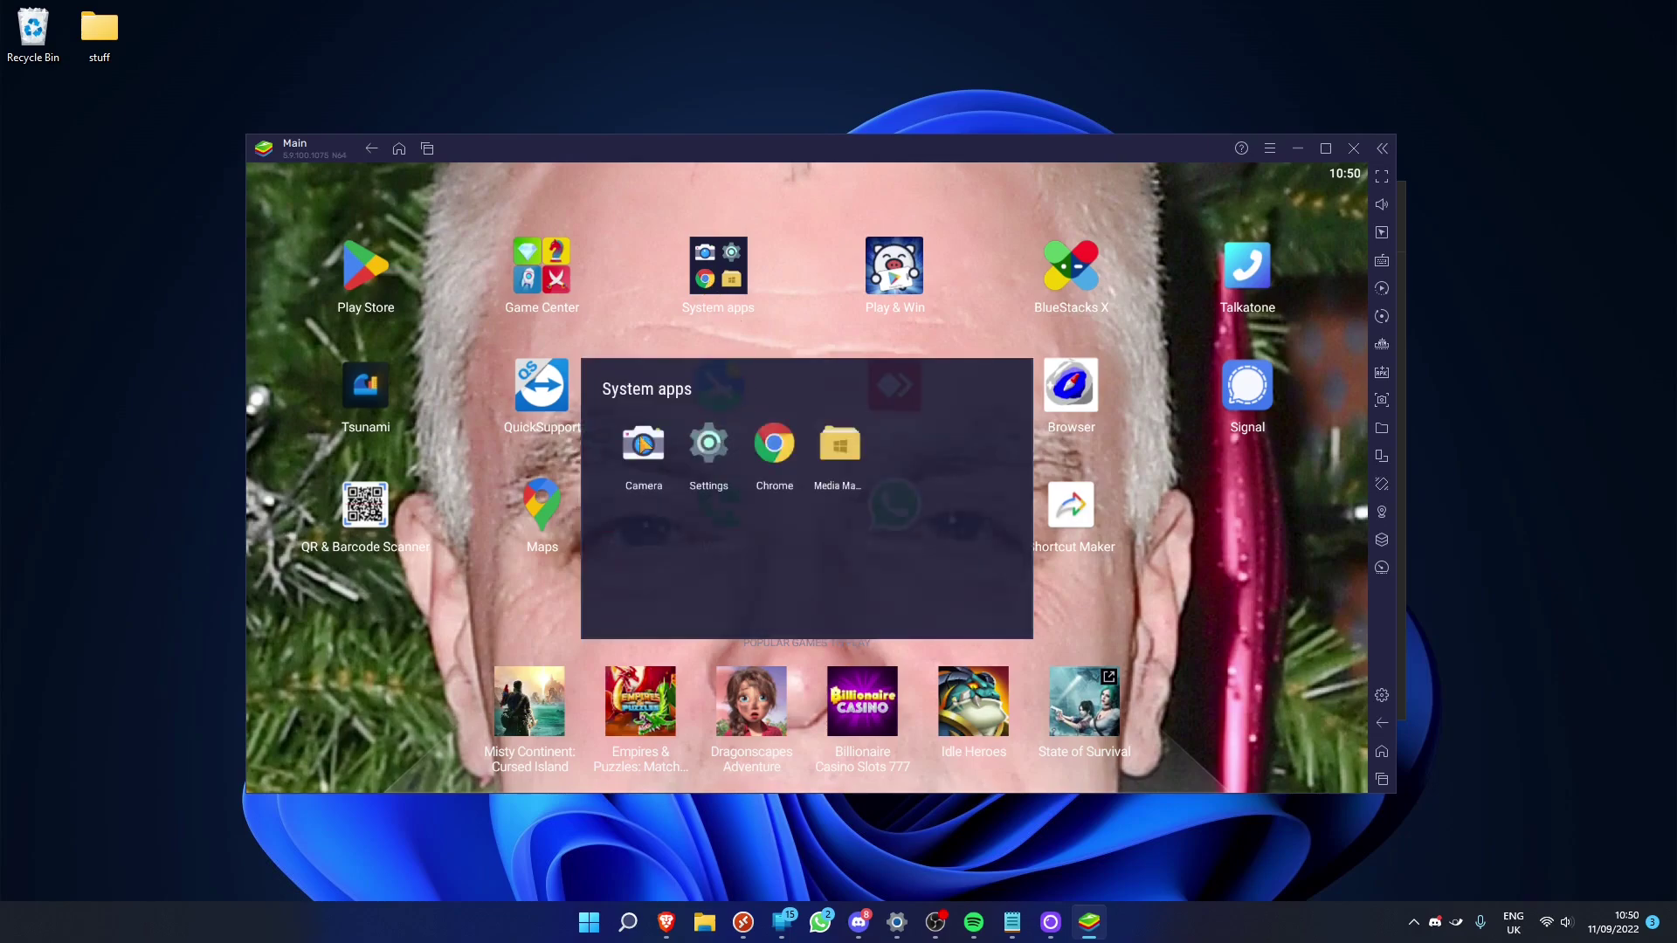
left_click(643, 443)
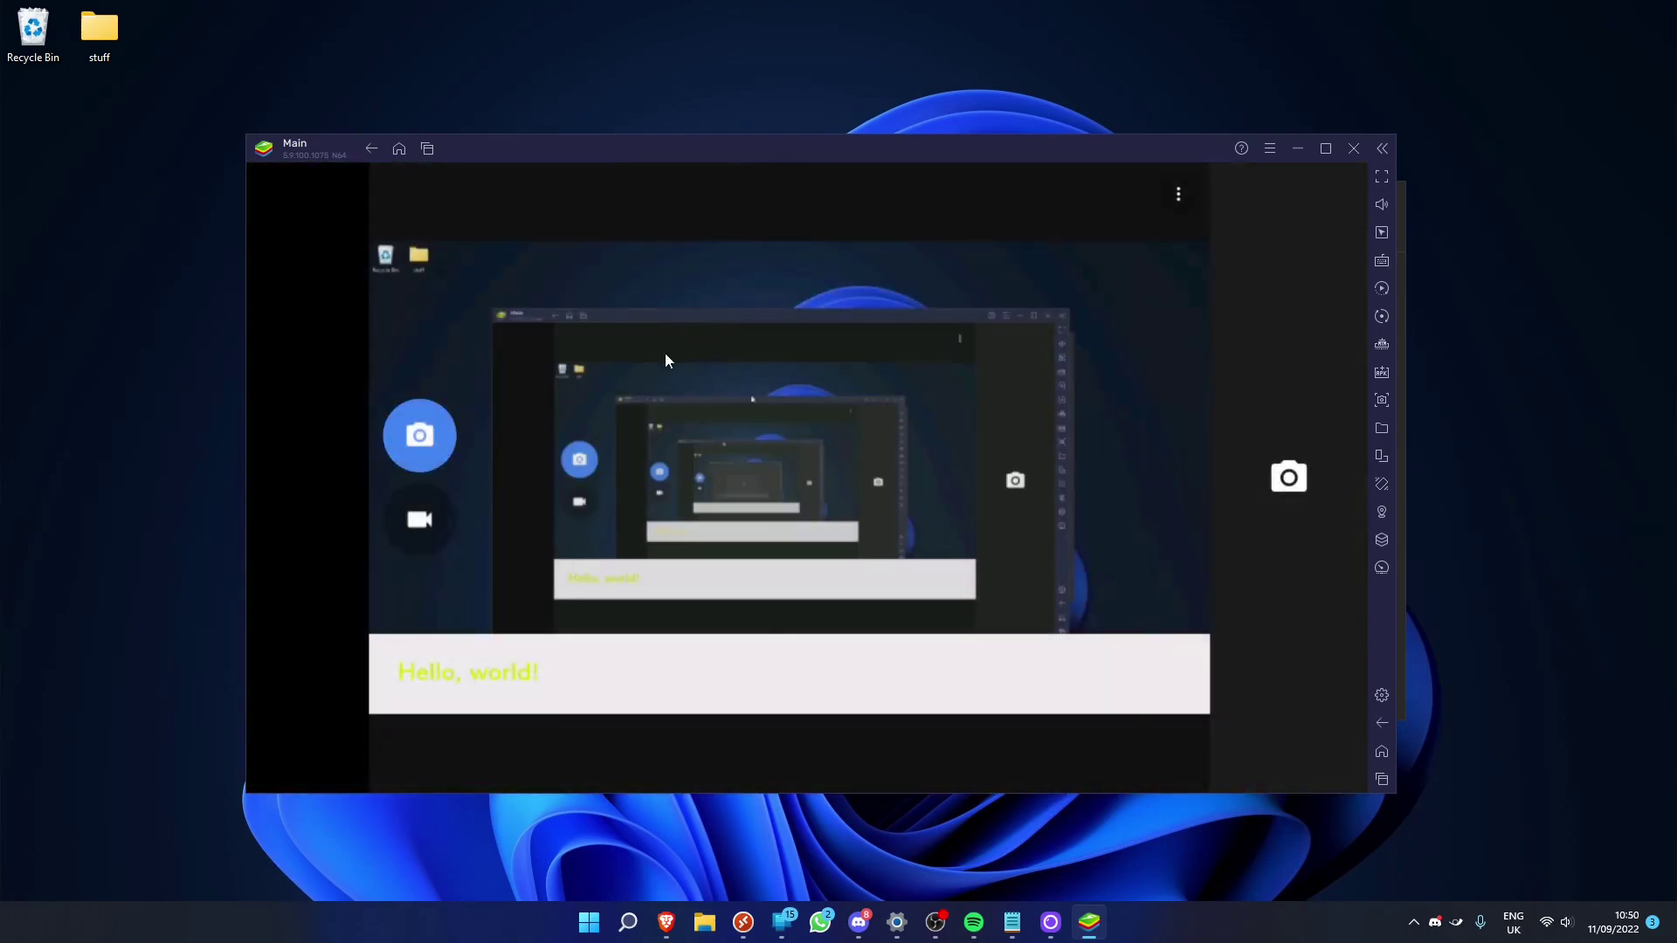
- Bring the recorder window forward and replace the overlay text with gibberish
left_click(1049, 928)
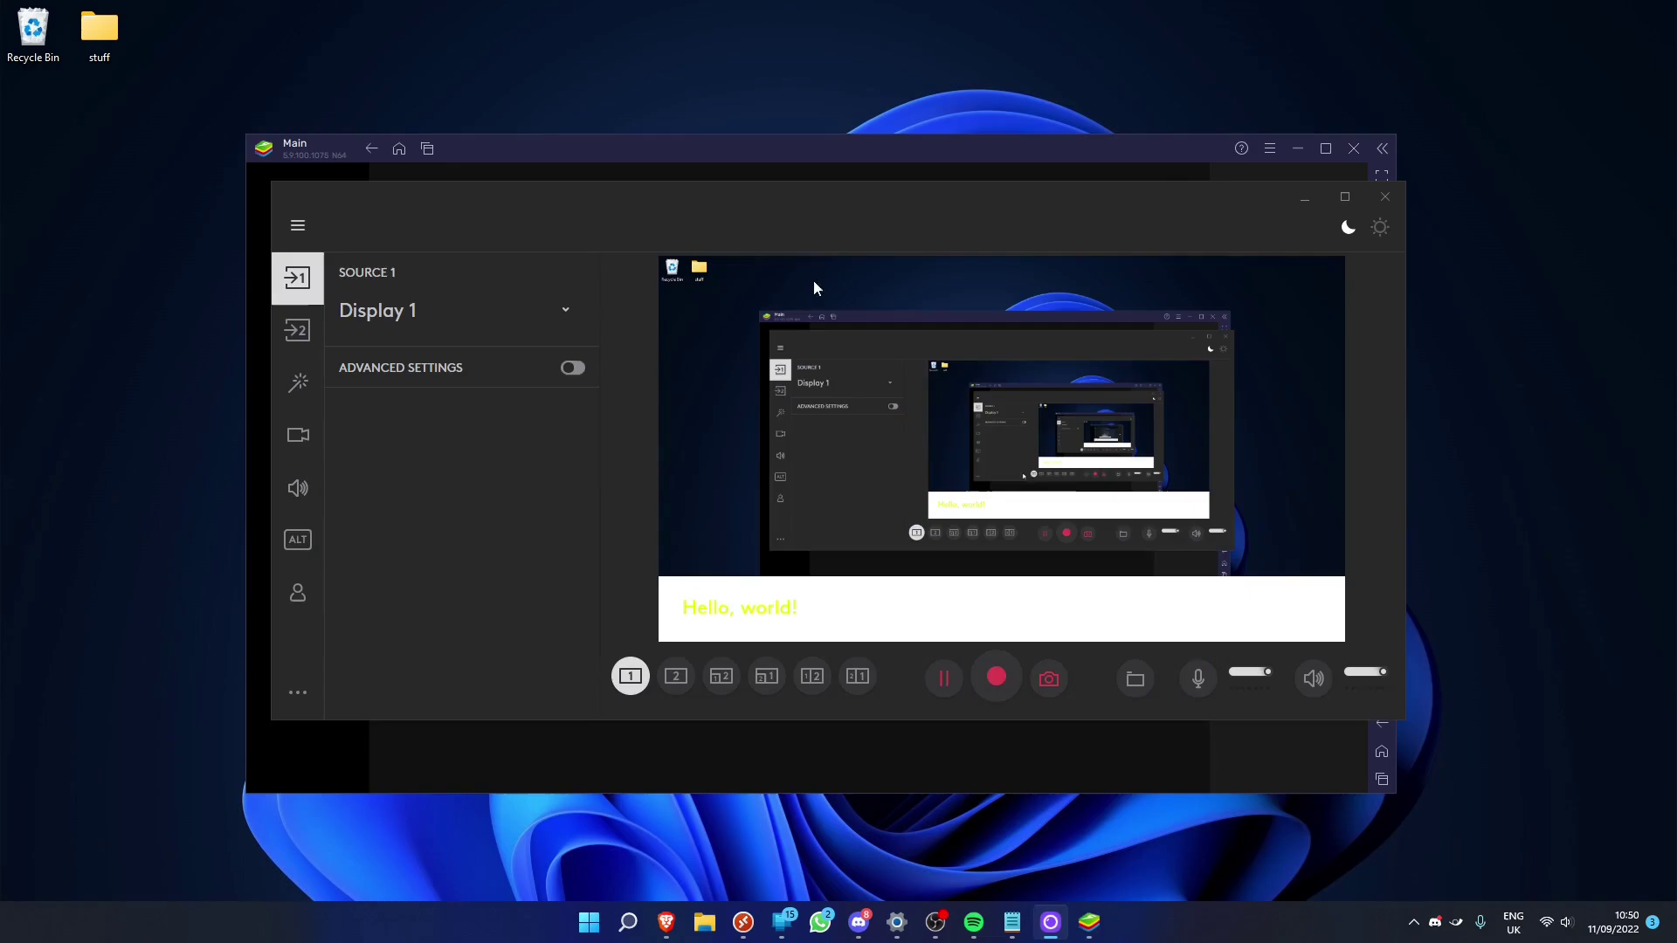
left_click_drag(800, 183, 1141, 194)
left_click(616, 352)
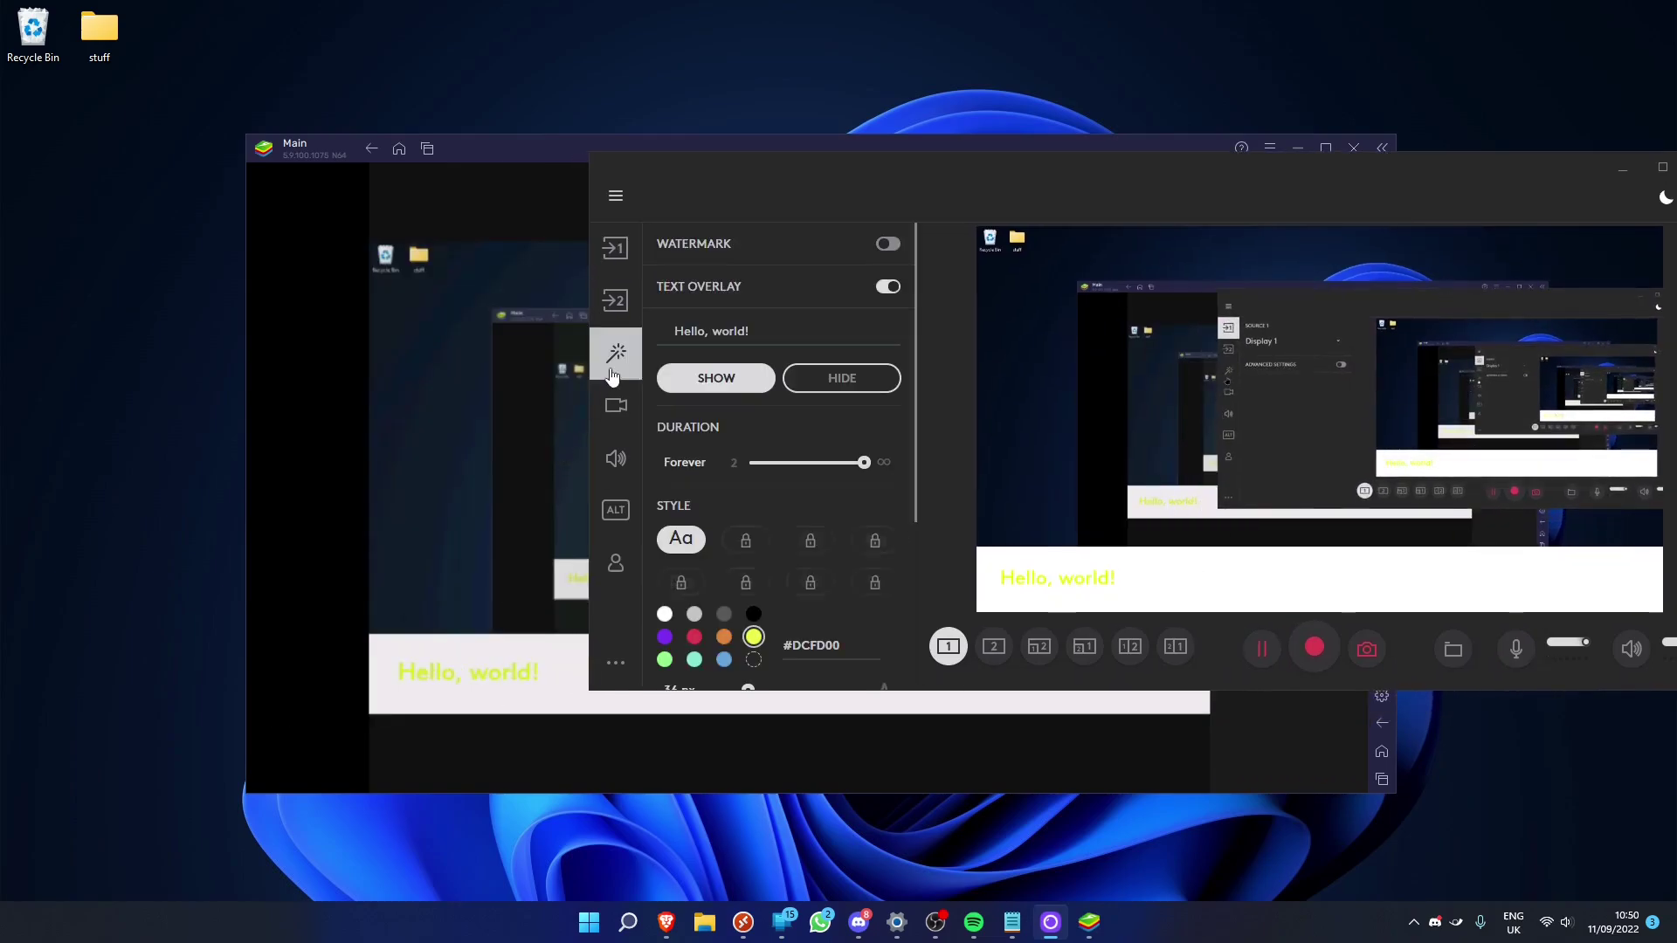
triple_click(711, 331)
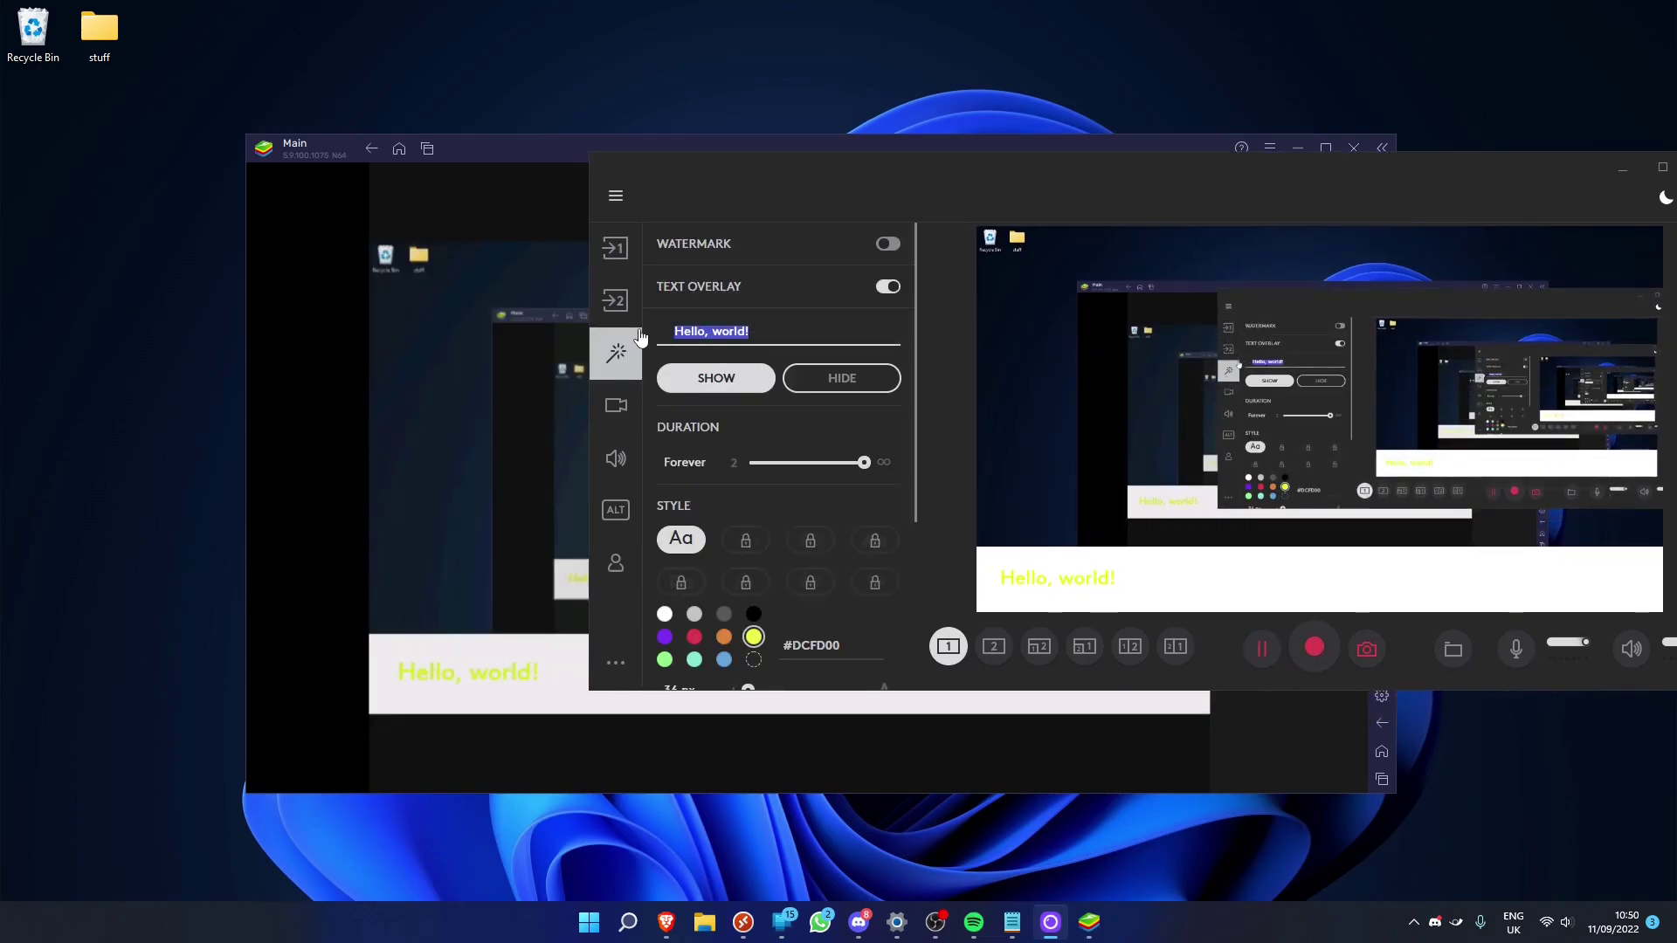
type("osihfodzigdfzoghigh")
- Check the BlueStacks camera feed, then delete the overlay text entirely
left_click(306, 500)
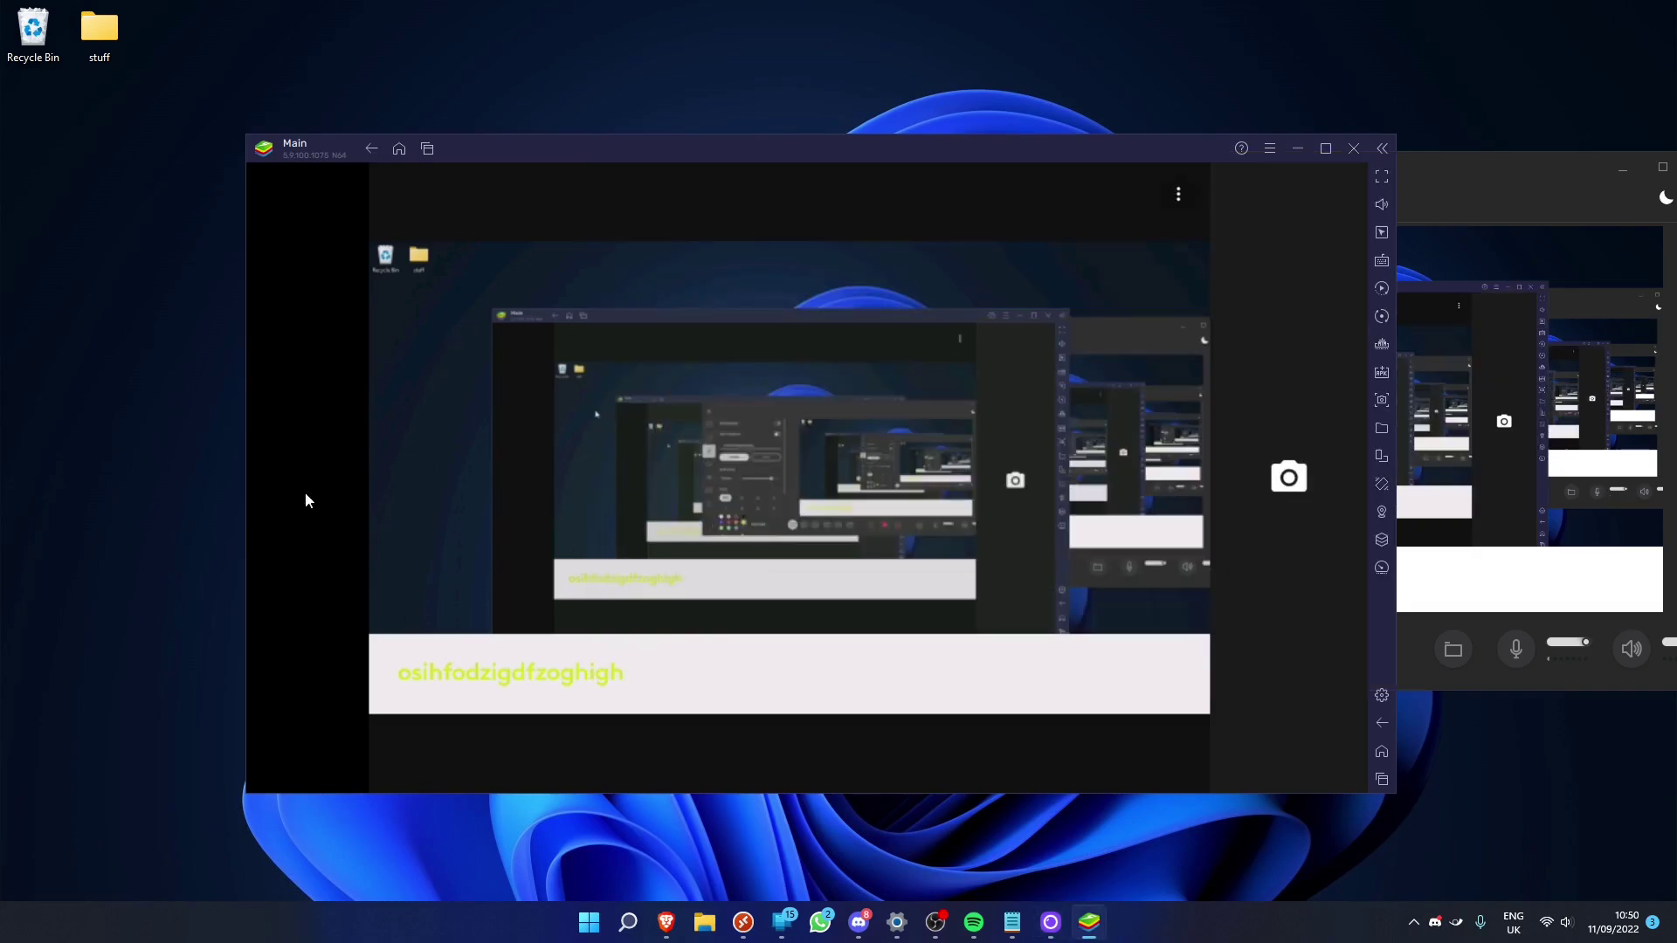
left_click(1456, 154)
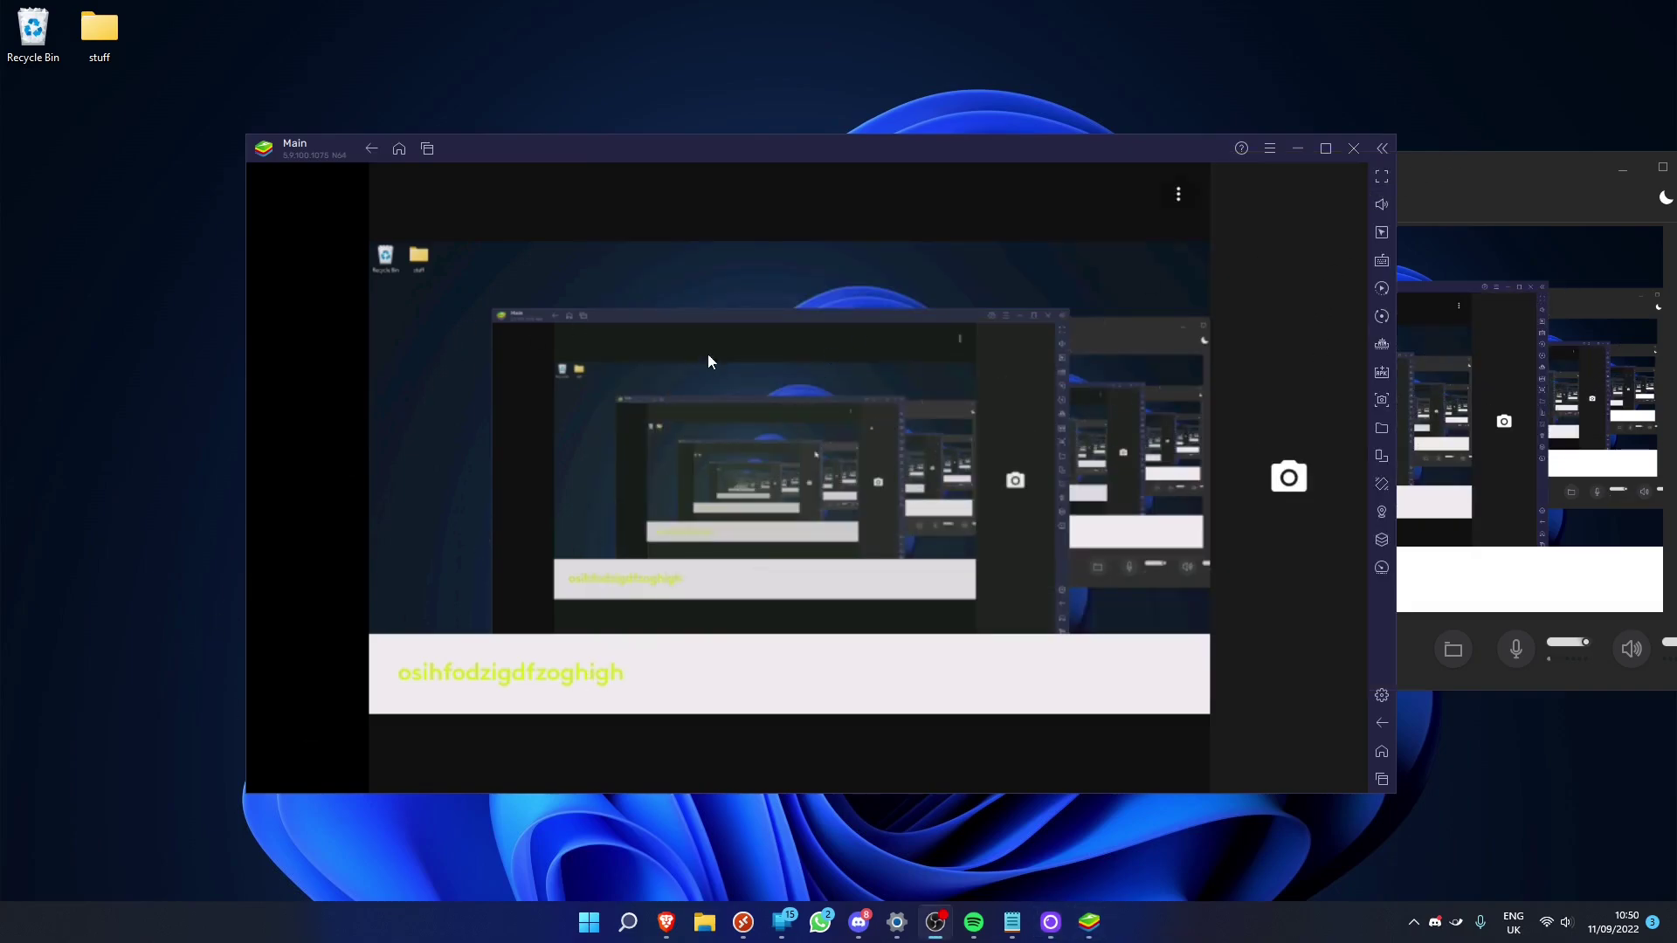
left_click_drag(911, 253, 723, 317)
double_click(596, 389)
type("h")
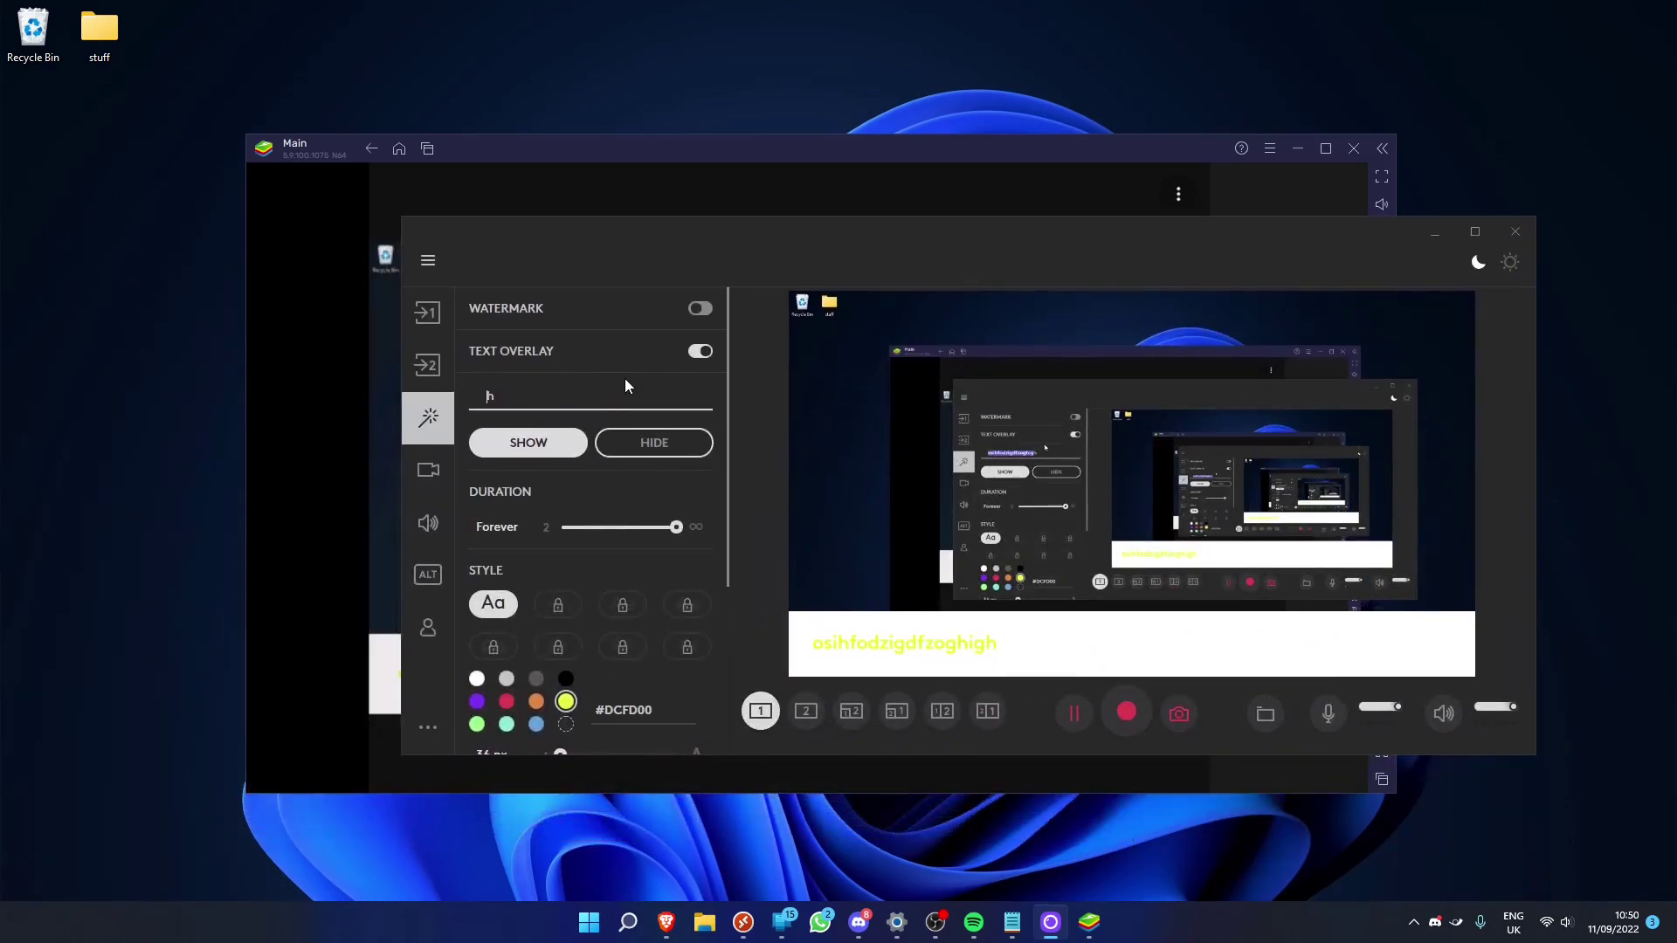
double_click(486, 400)
key("BackSpace")
scroll(520, 509, "down", 3)
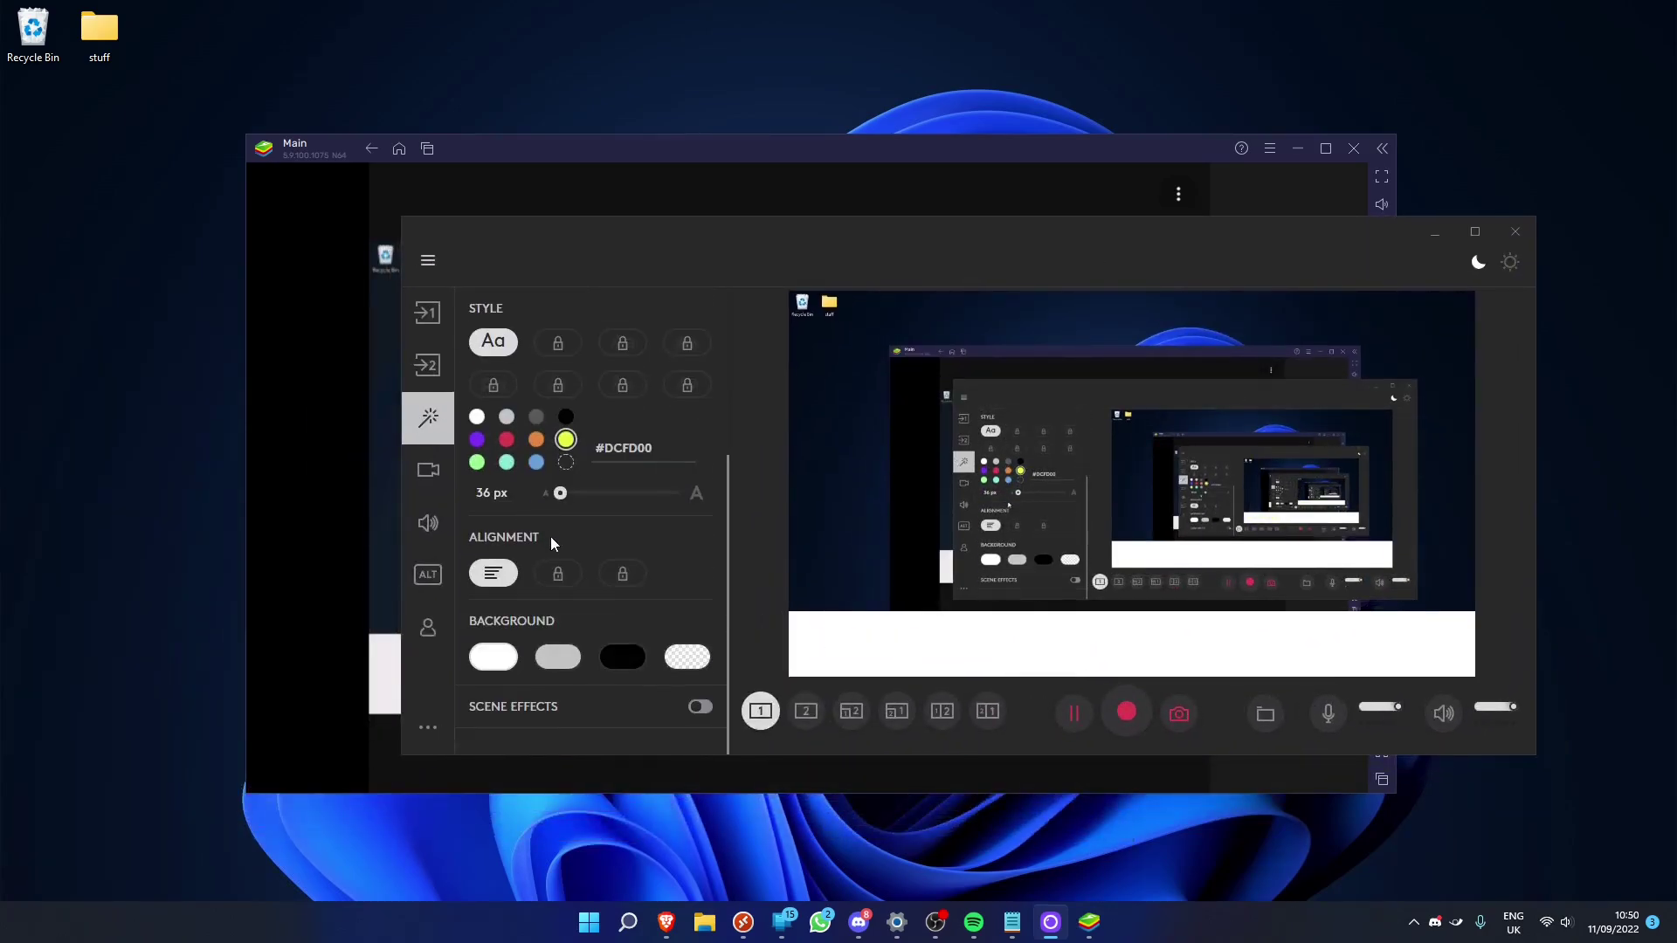
scroll(669, 669, "up", 3)
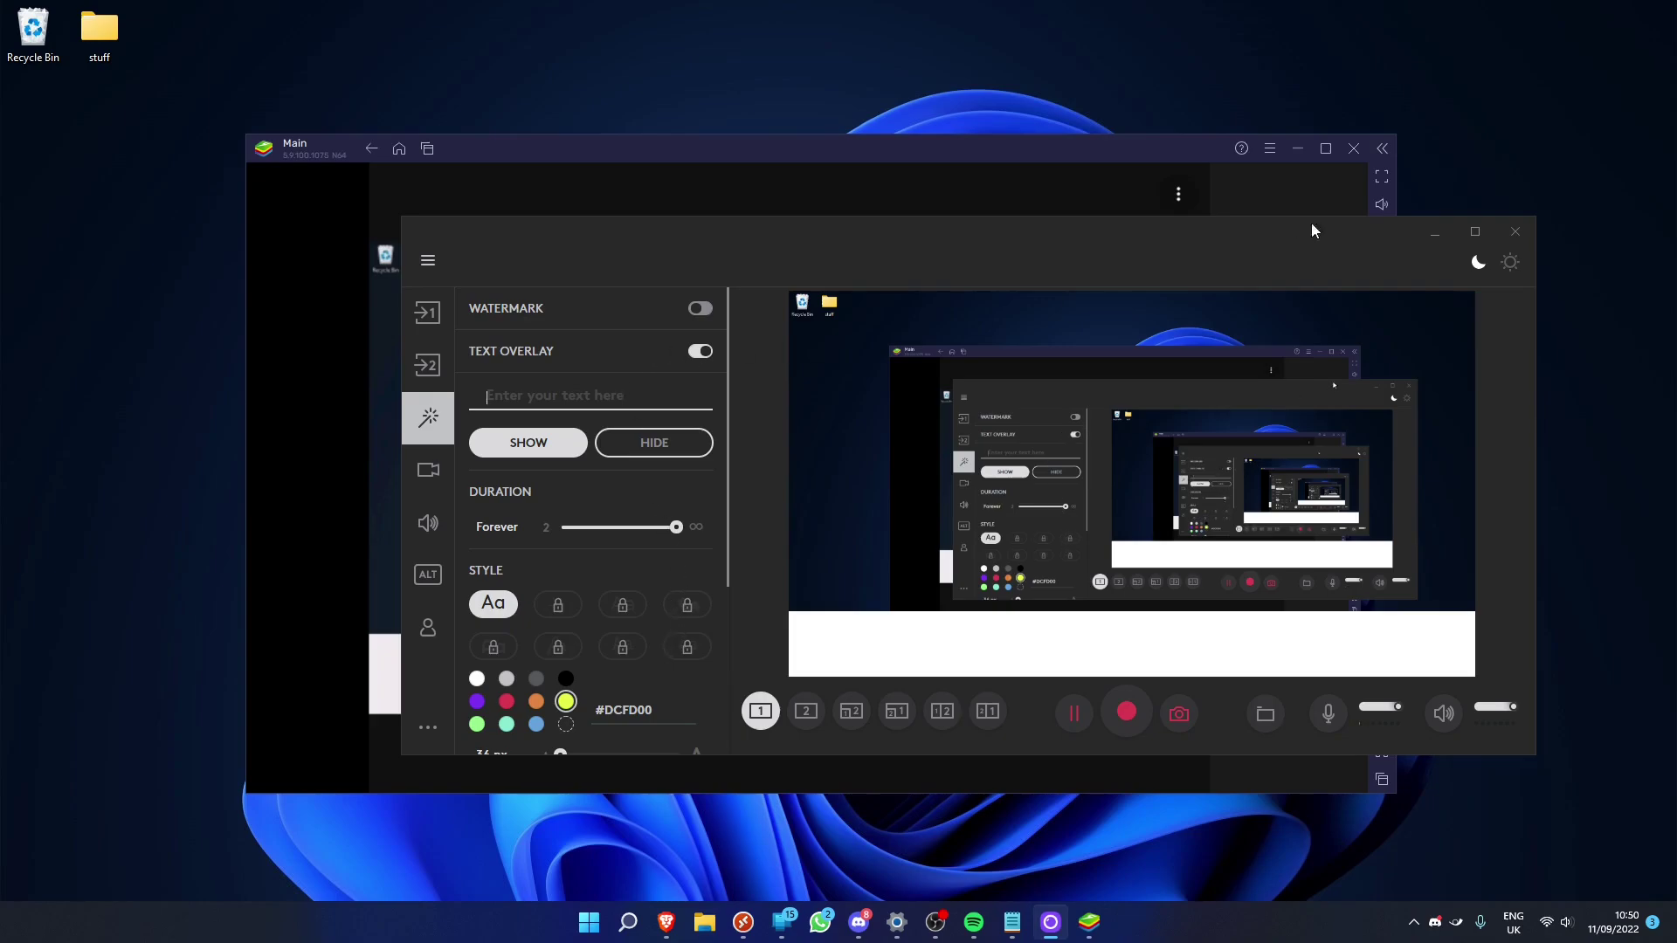
- Set Source 1 to None so its feed reads No source selected
left_click(428, 366)
left_click(427, 480)
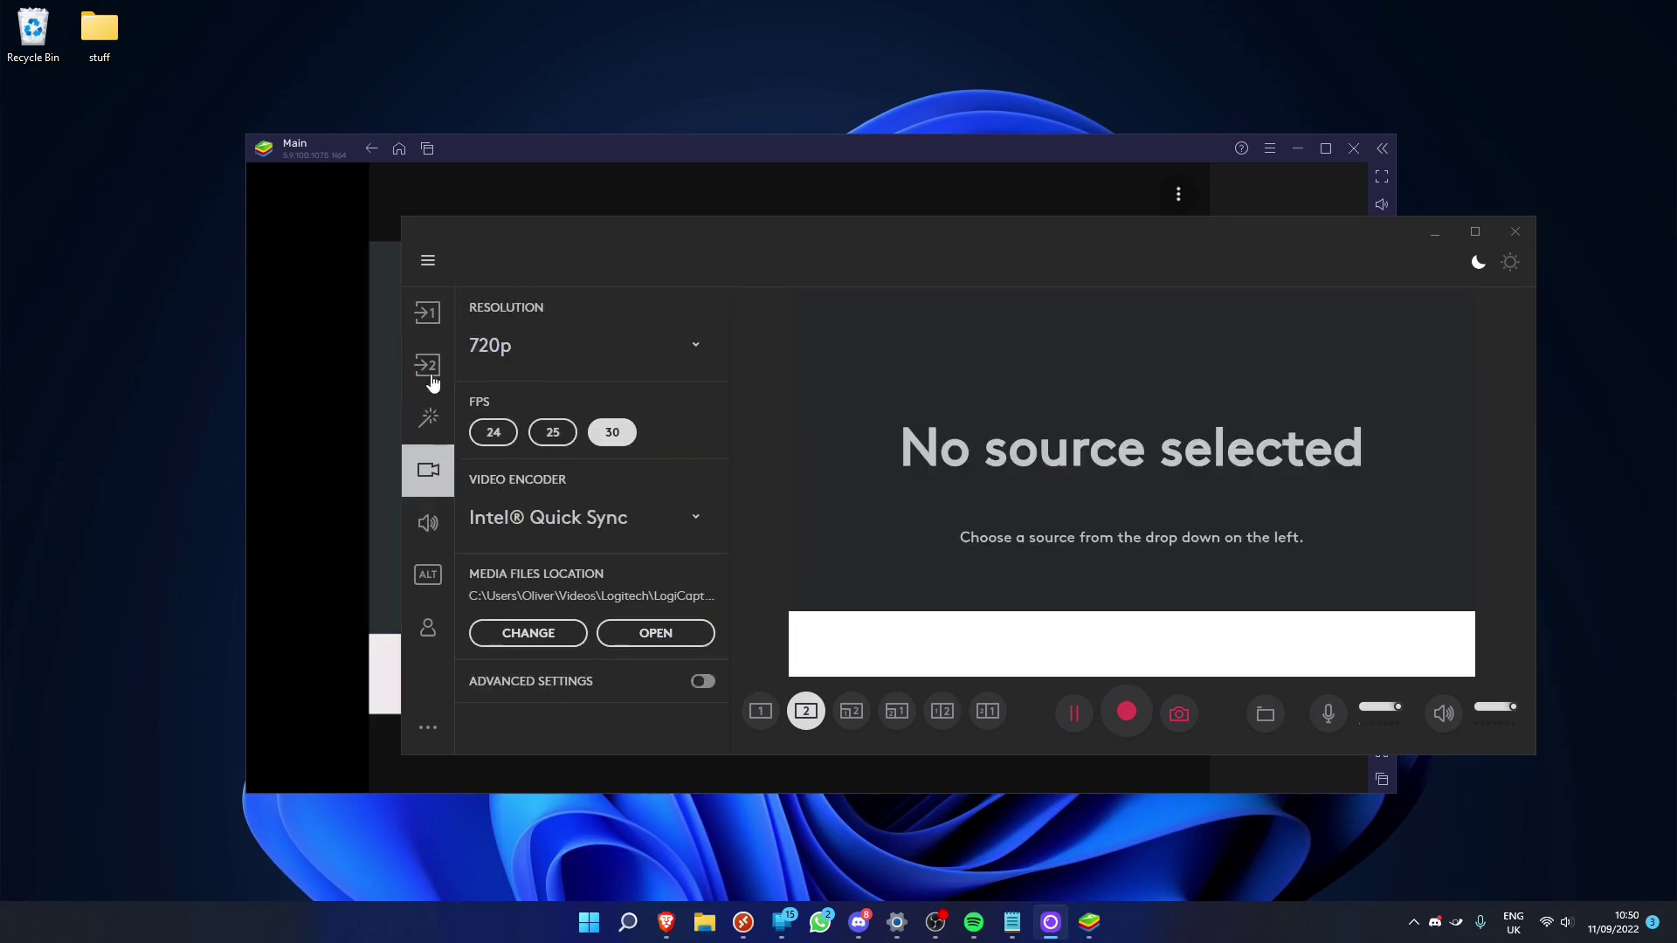
left_click(428, 313)
left_click_drag(550, 259, 655, 222)
left_click(736, 327)
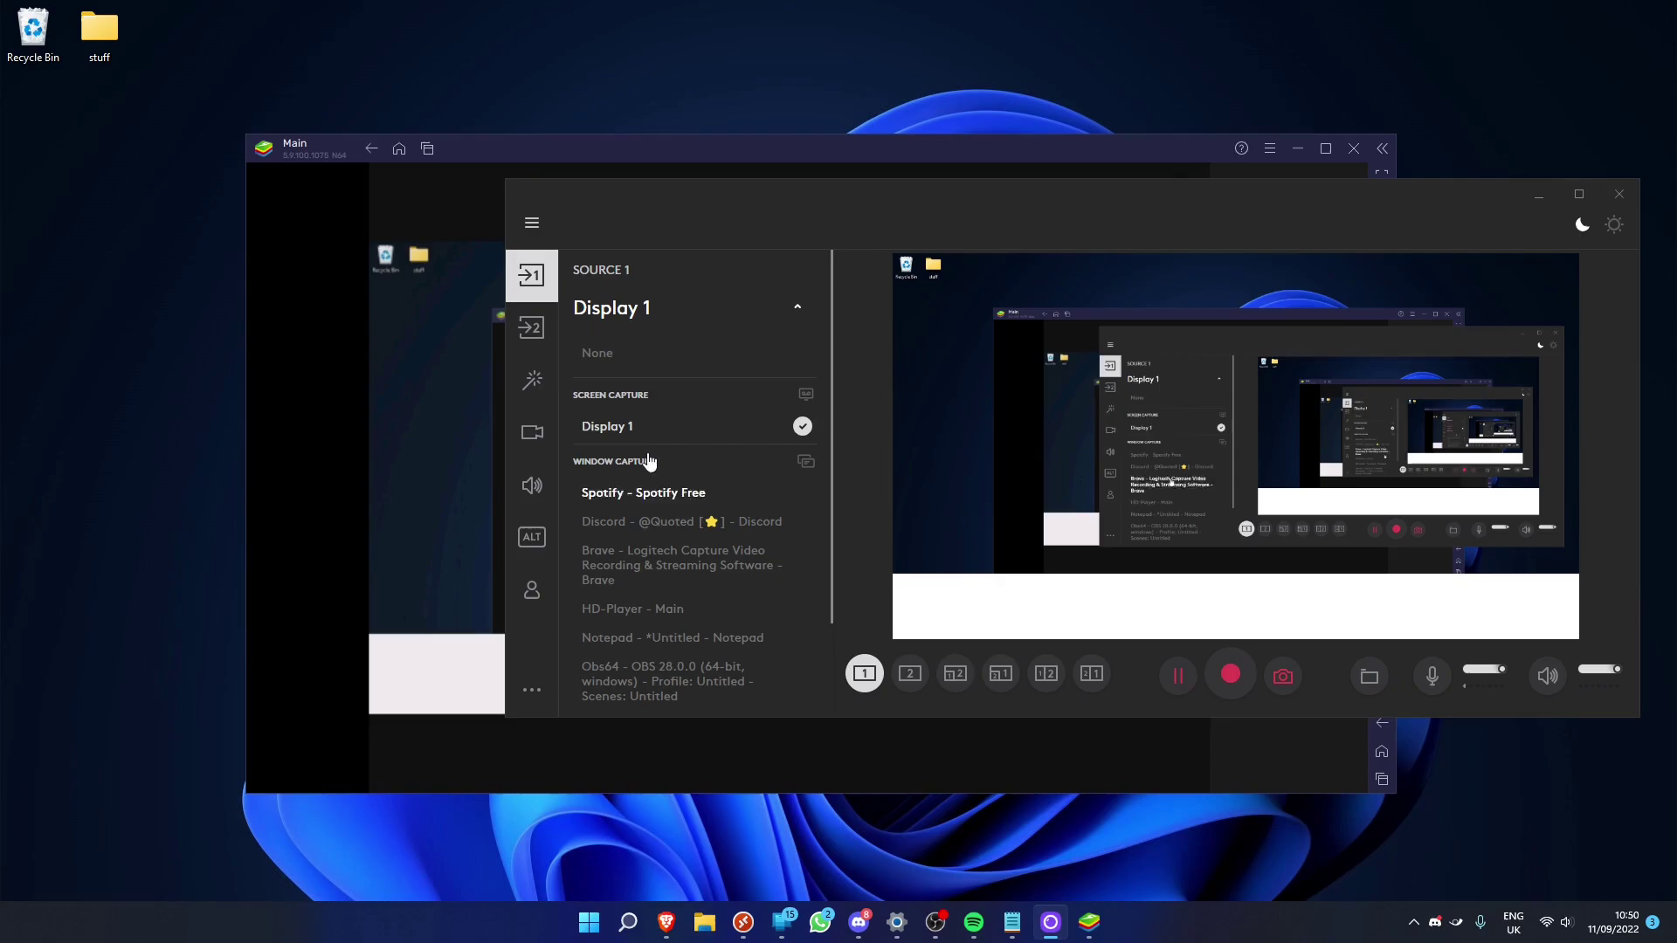
left_click(629, 355)
- Check the BlueStacks camera view, glance at the ALT shortcuts list, then close Logitech Capture
left_click_drag(732, 245, 837, 229)
left_click(478, 243)
left_click(1506, 219)
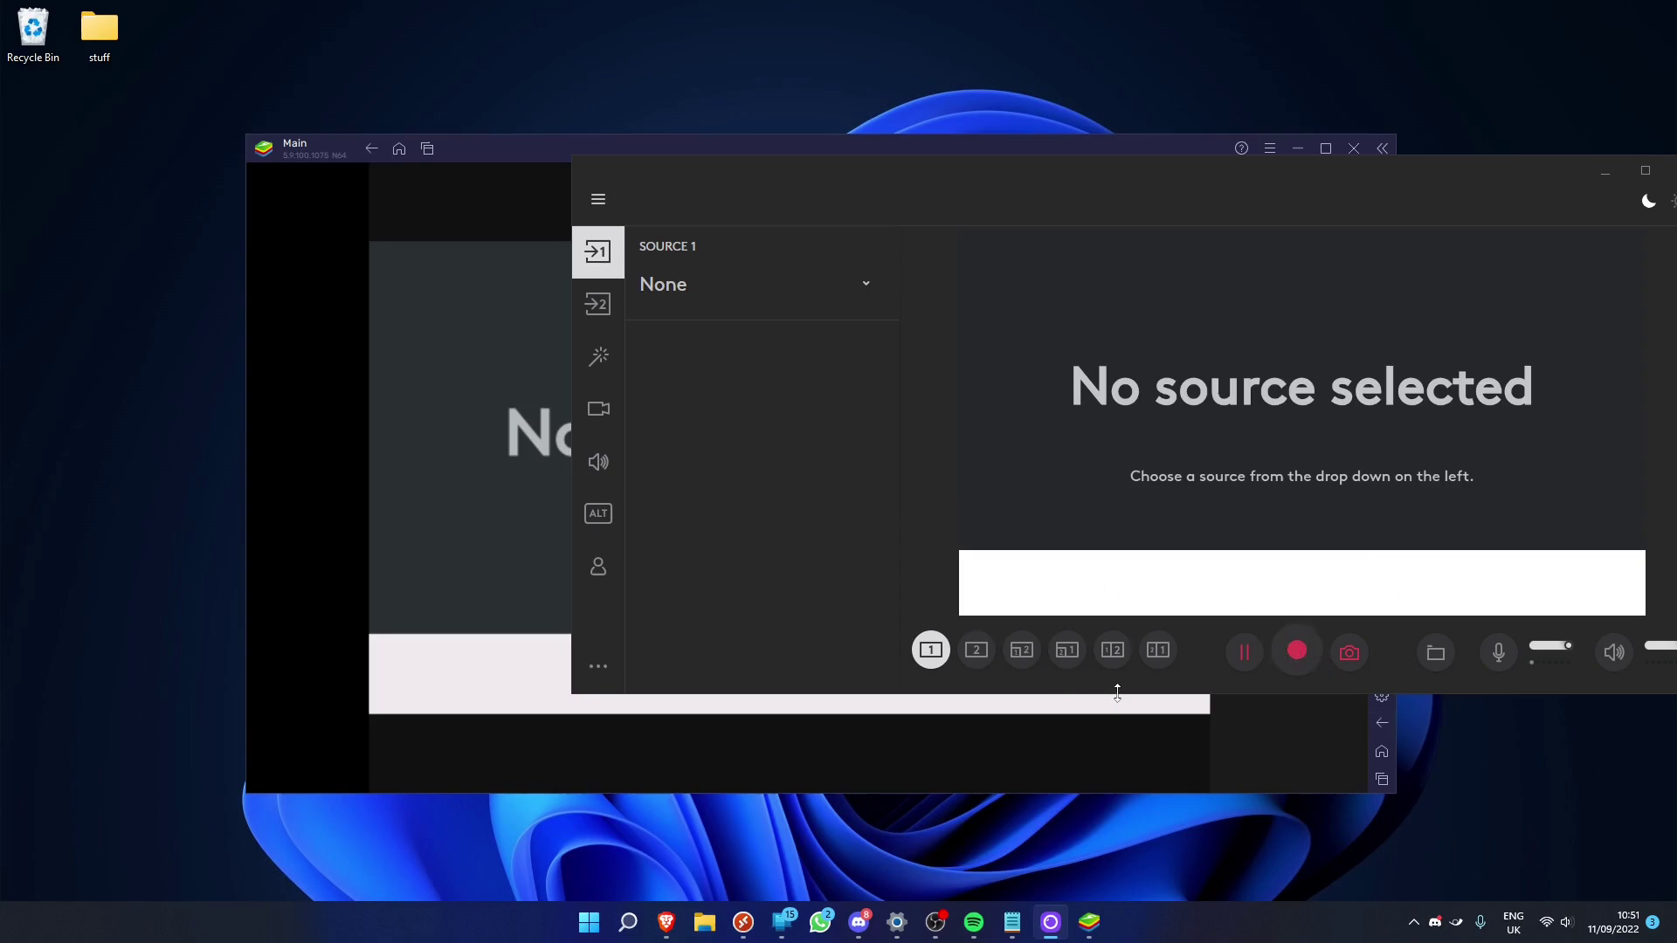
left_click(598, 522)
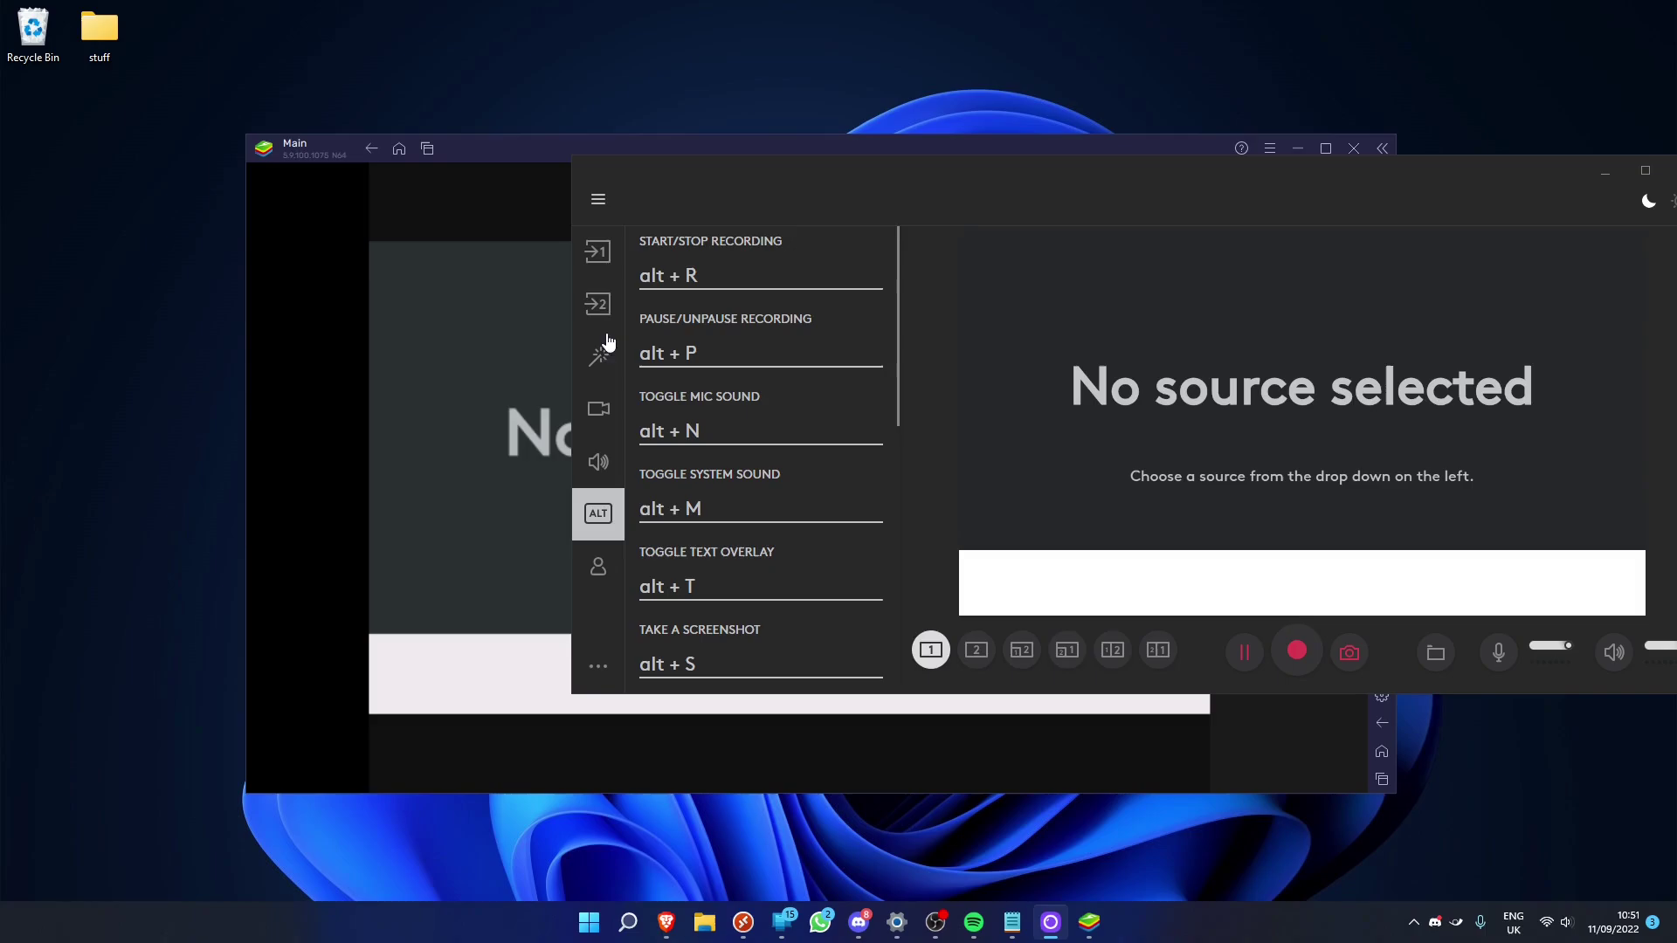
left_click(599, 262)
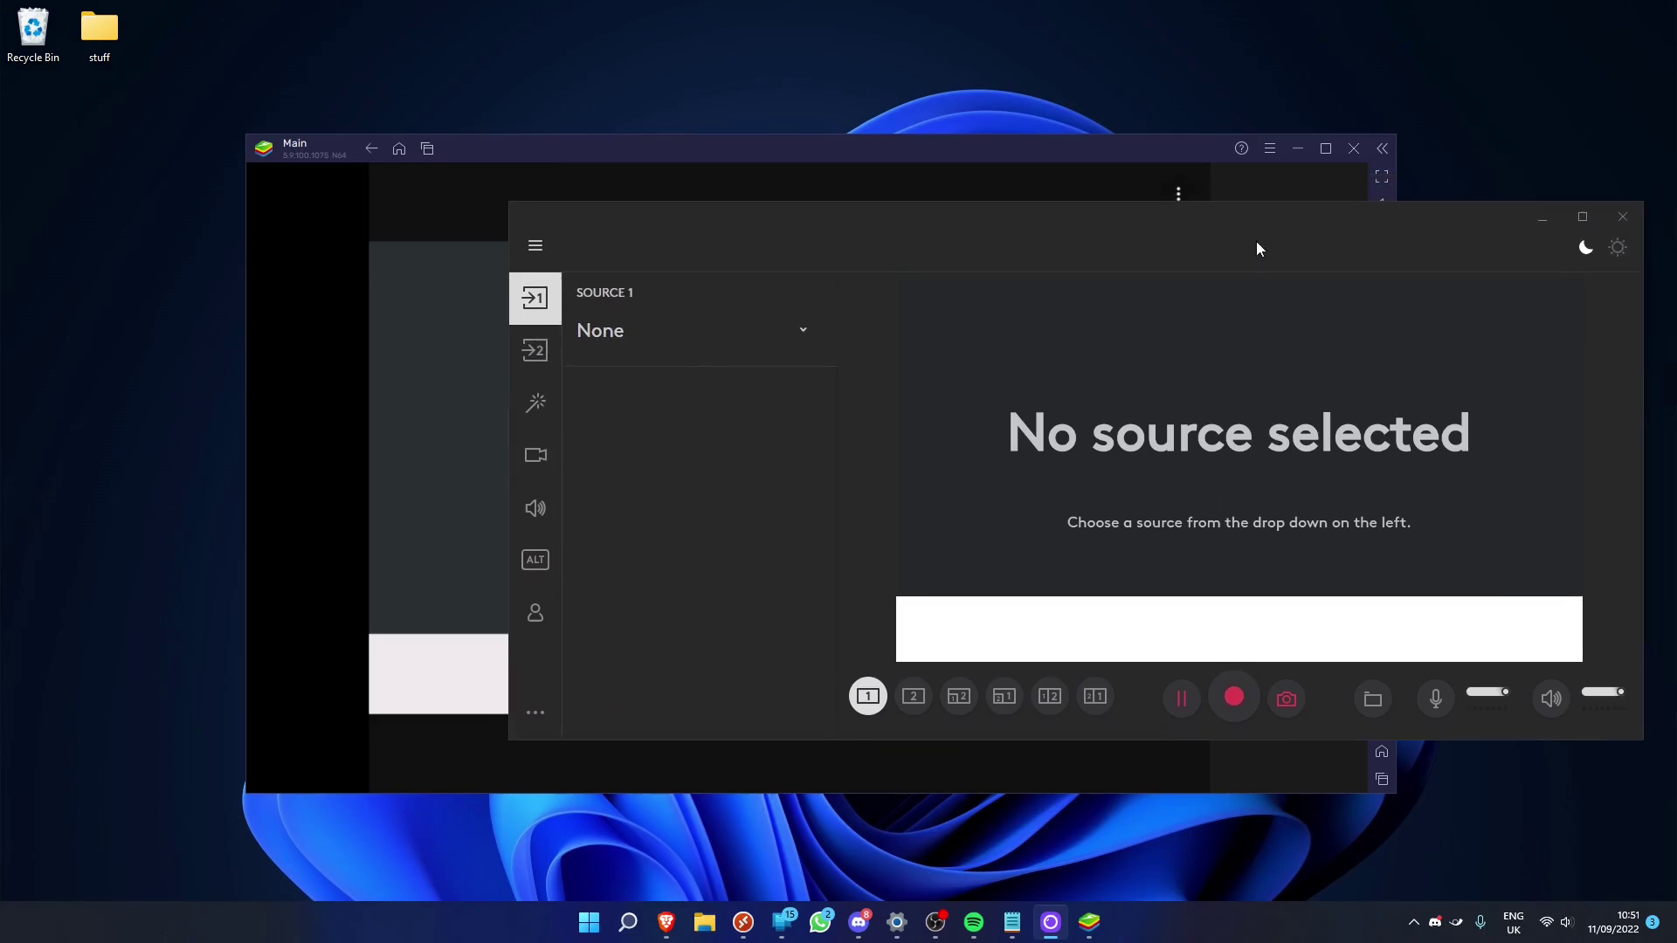
left_click(1626, 221)
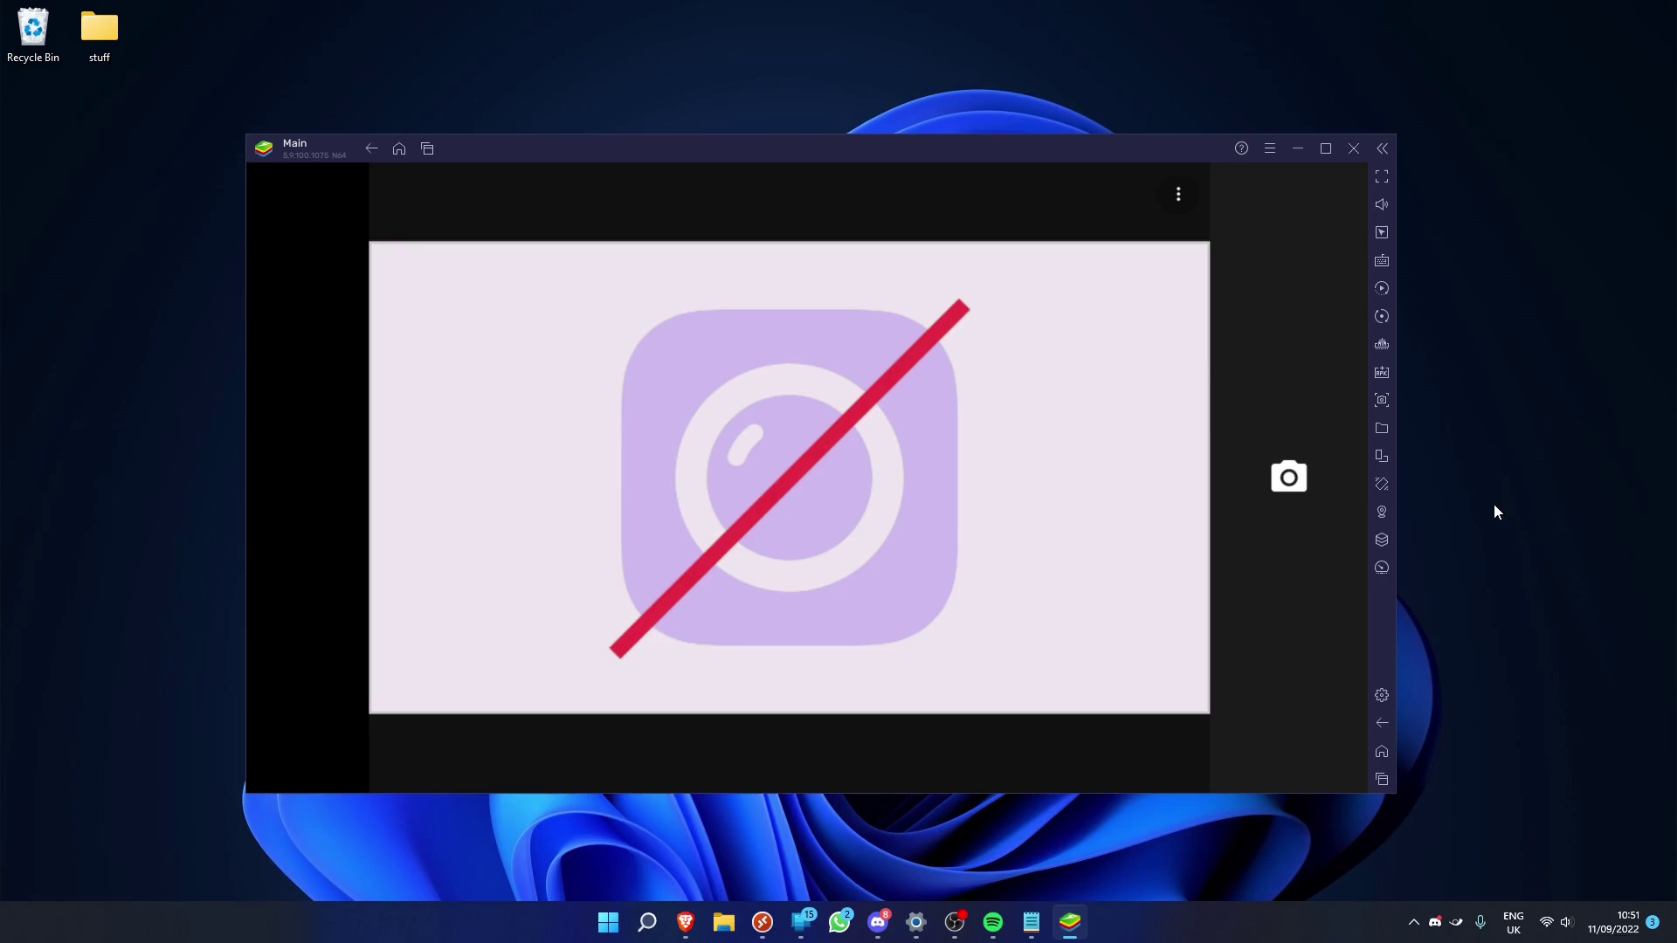
- Minimise the BlueStacks emulator window to reveal the empty Windows 11 desktop
left_click(1302, 153)
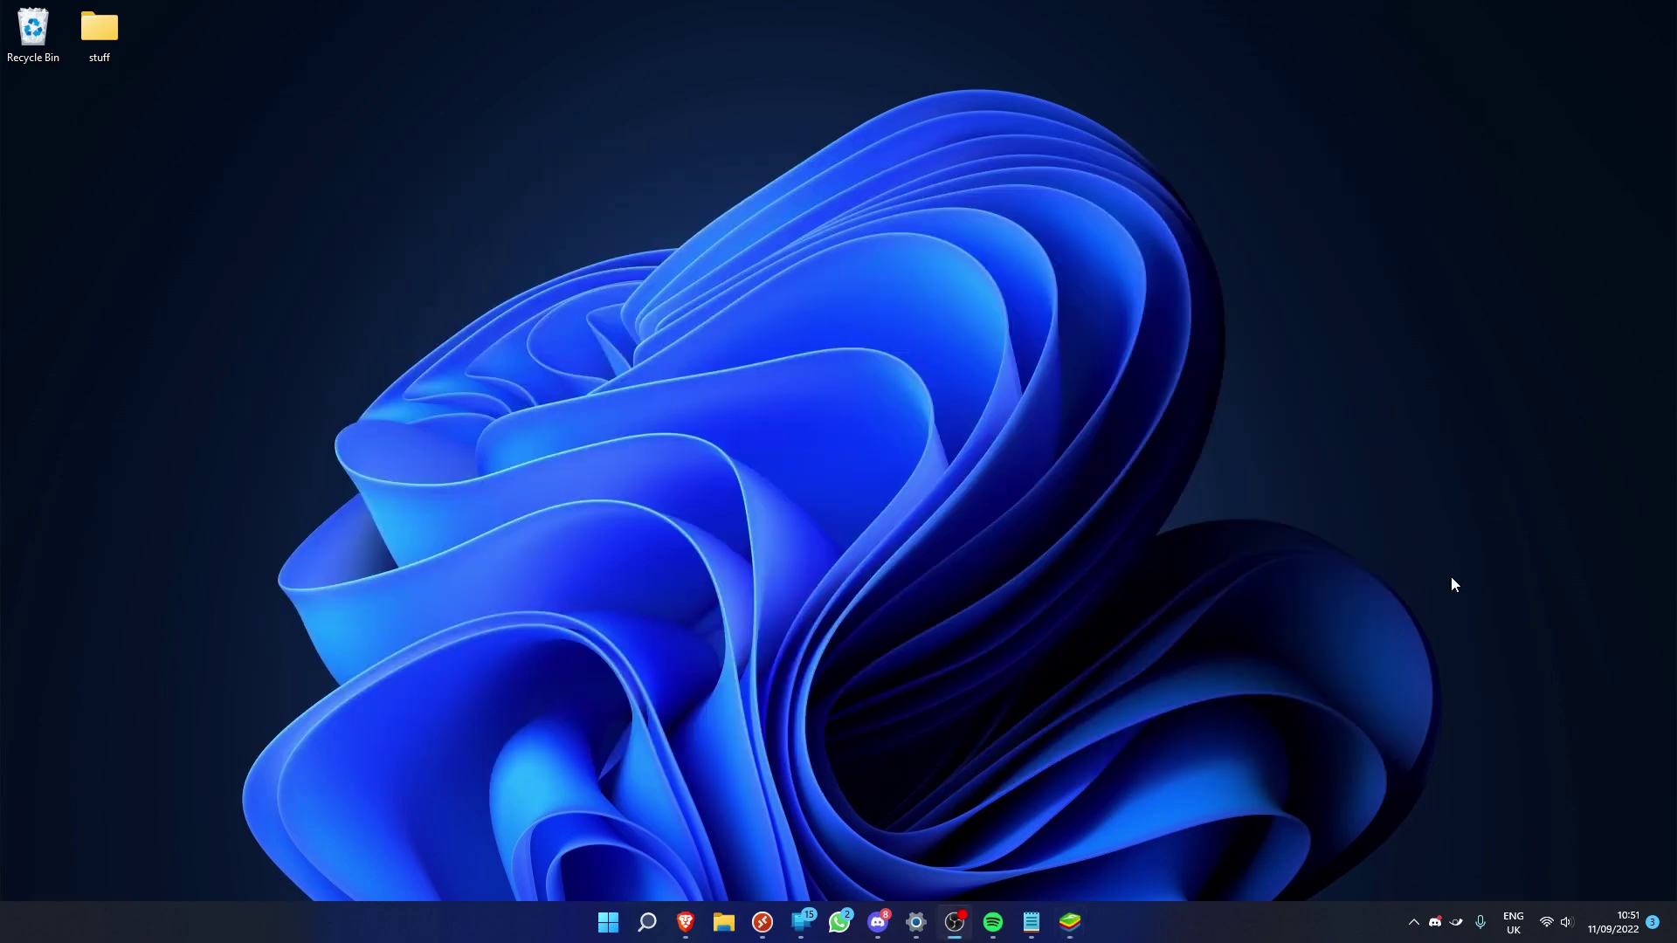